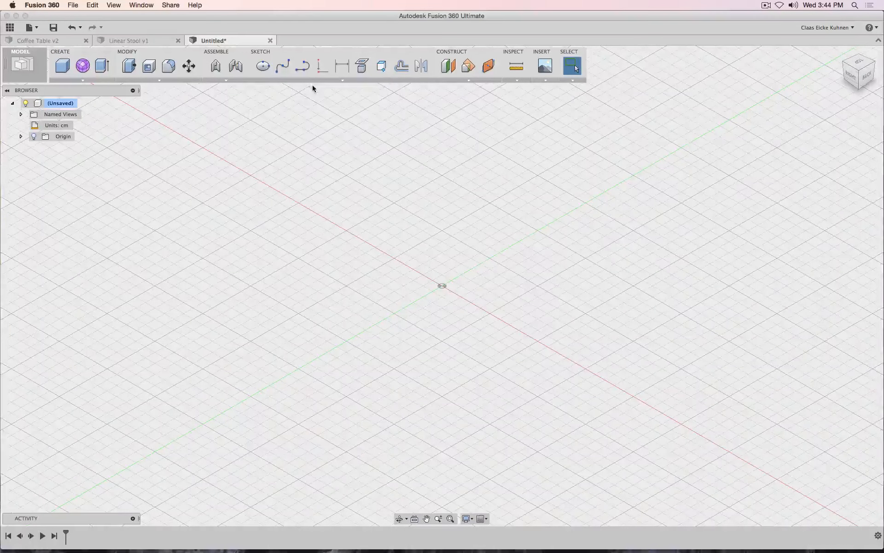
- Sketch a 50 × 50 cm square of lines centred on the origin on the horizontal XY plane and finish the sketch
click(303, 66)
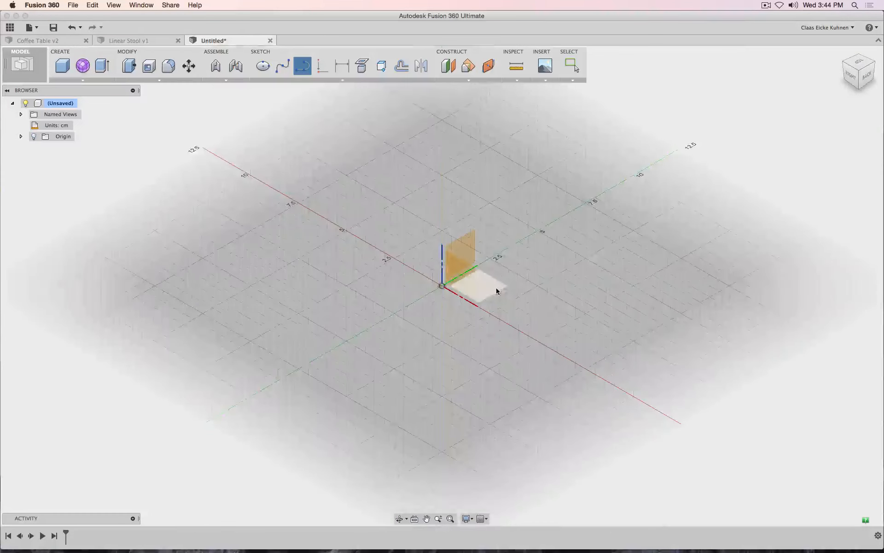
click(497, 291)
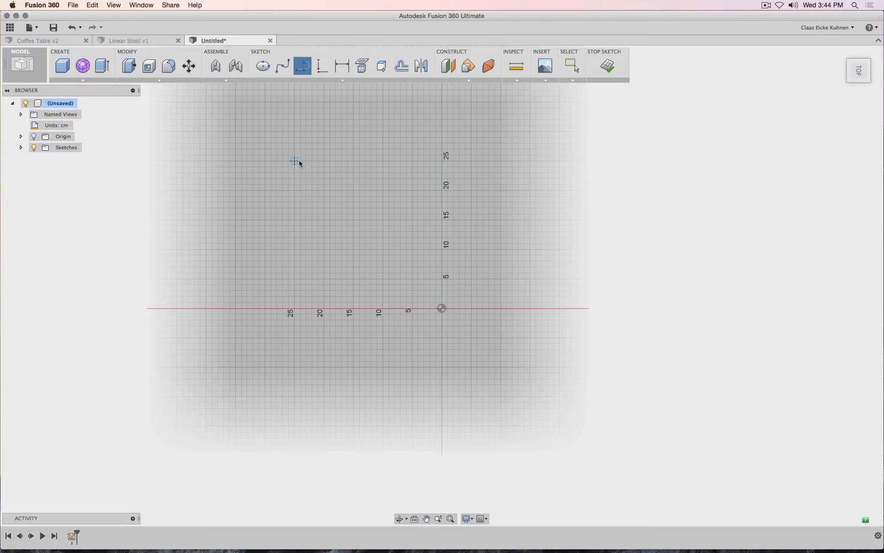
click(297, 161)
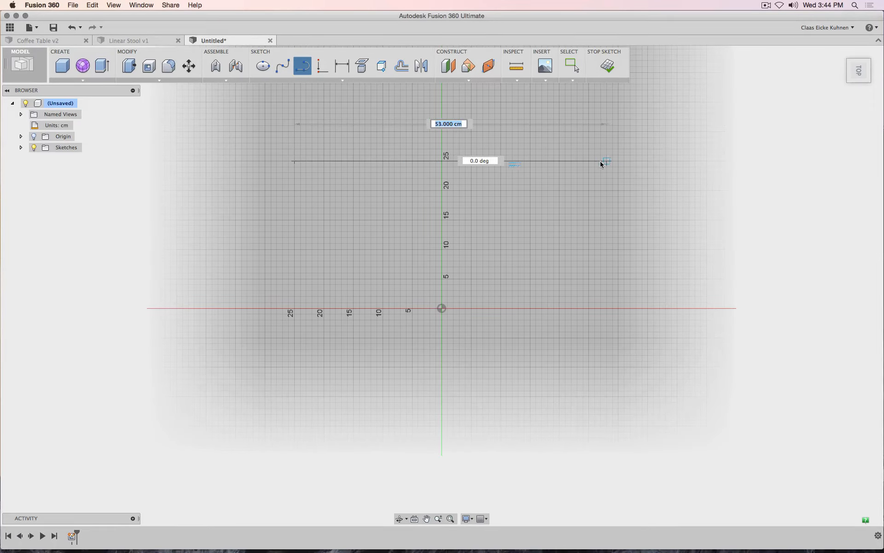
click(589, 162)
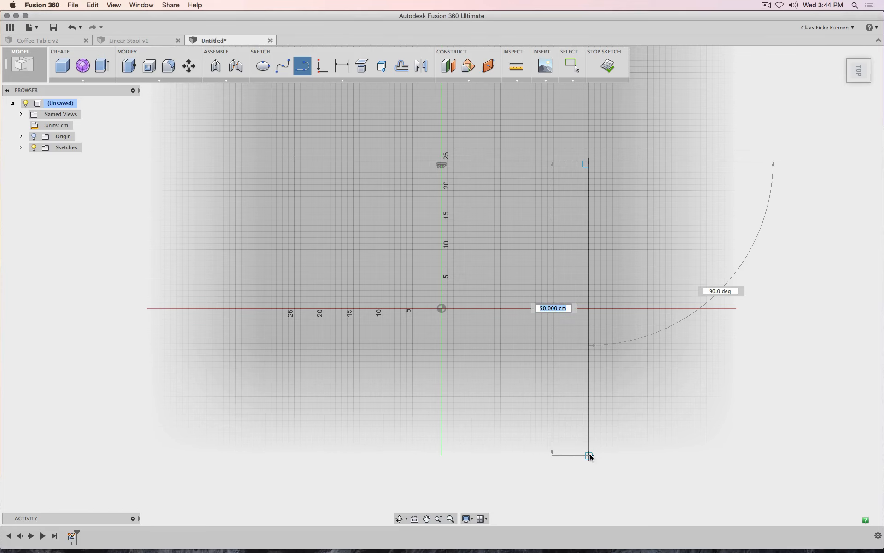
click(589, 455)
click(295, 455)
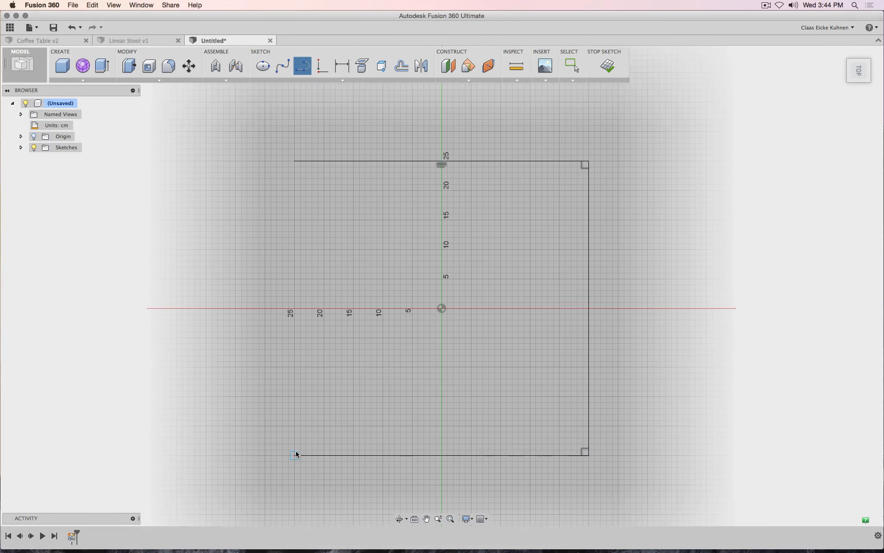
click(295, 161)
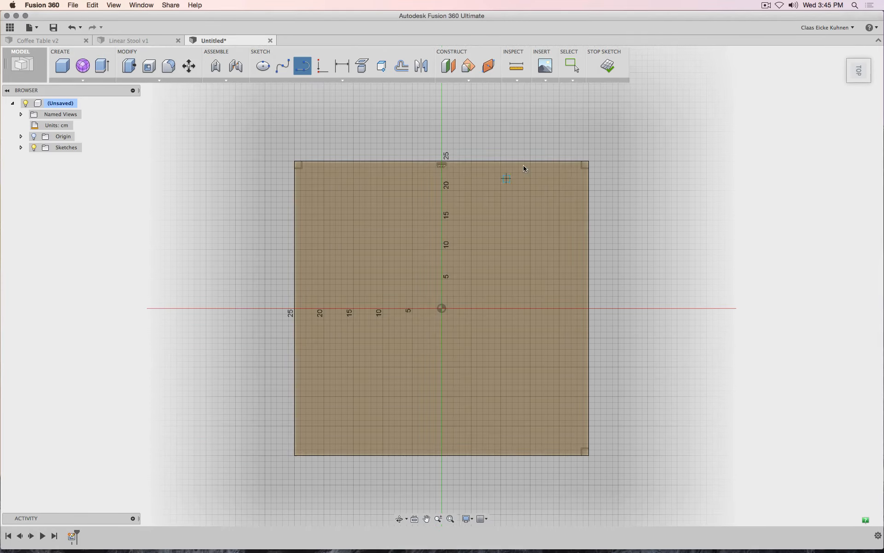
drag(861, 75, 854, 60)
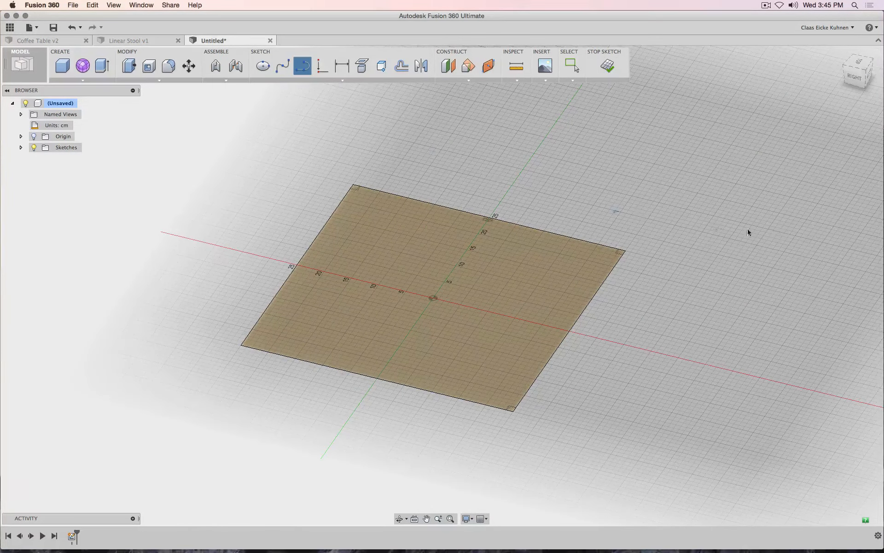
click(607, 68)
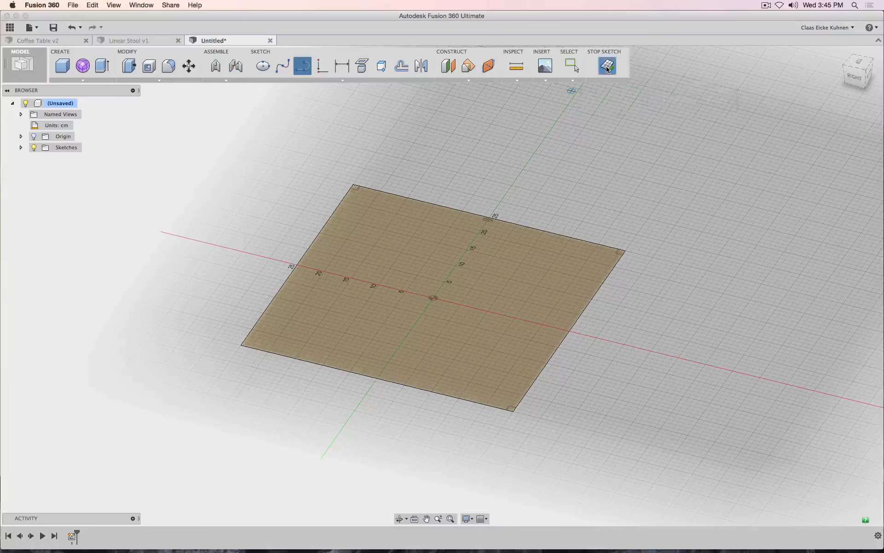
- Create a construction plane offset 50 cm above the origin's XY plane
click(449, 66)
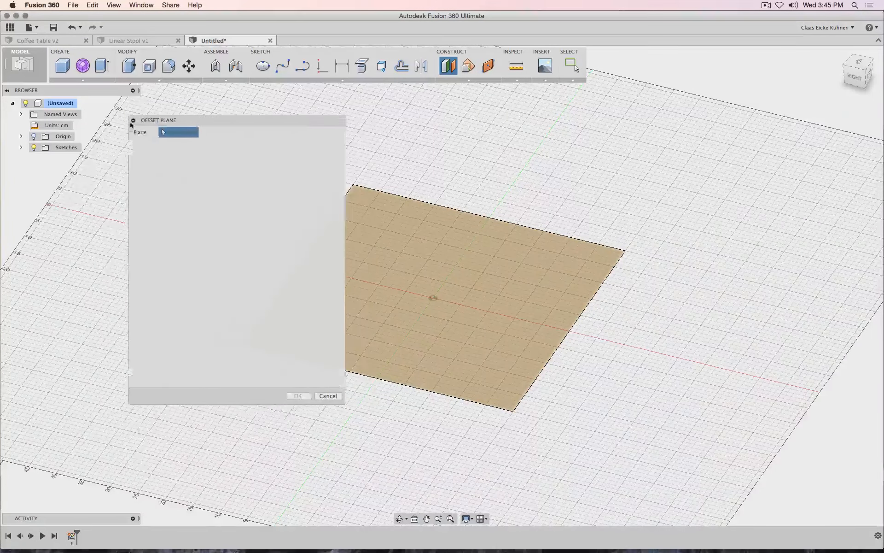
click(21, 137)
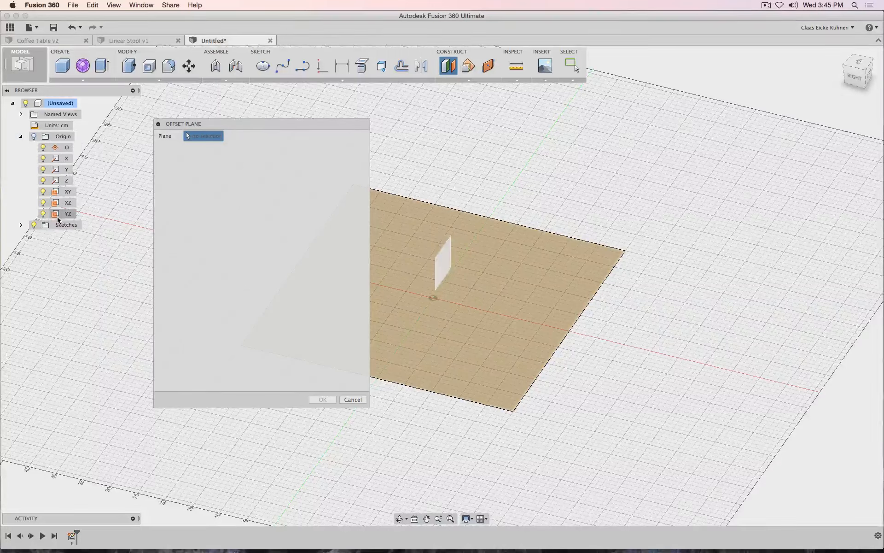
click(67, 192)
drag(431, 290, 431, 144)
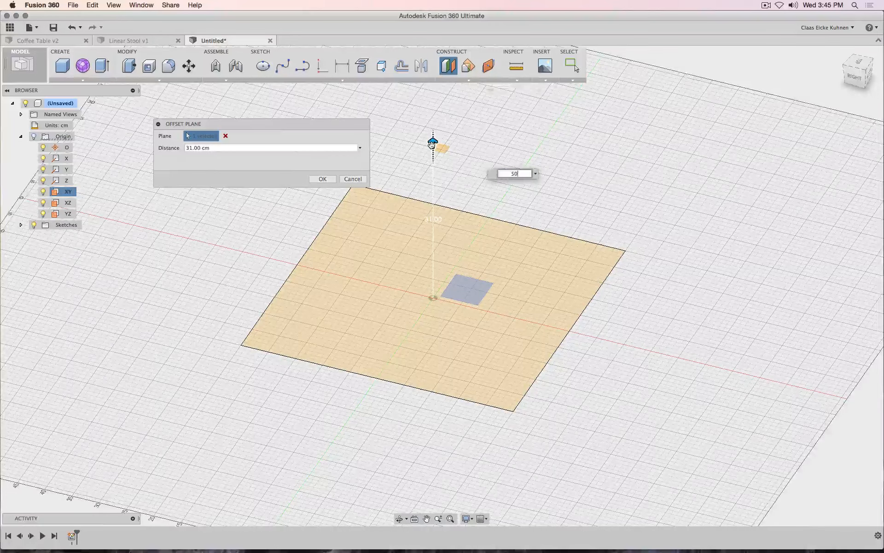
click(322, 179)
- Sketch a matching 50 × 50 cm square on the offset plane, tracing the lower square's four corners, and finish the sketch
scroll(647, 237, down, 5)
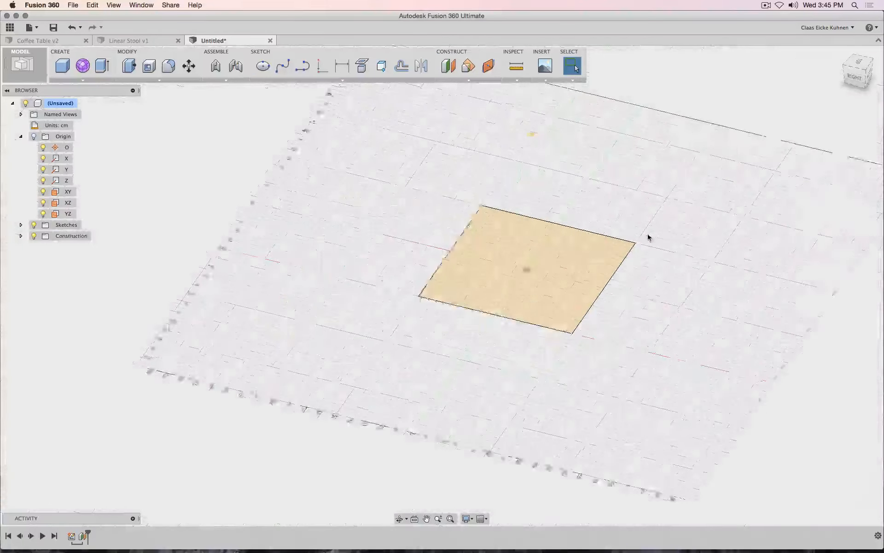
click(304, 68)
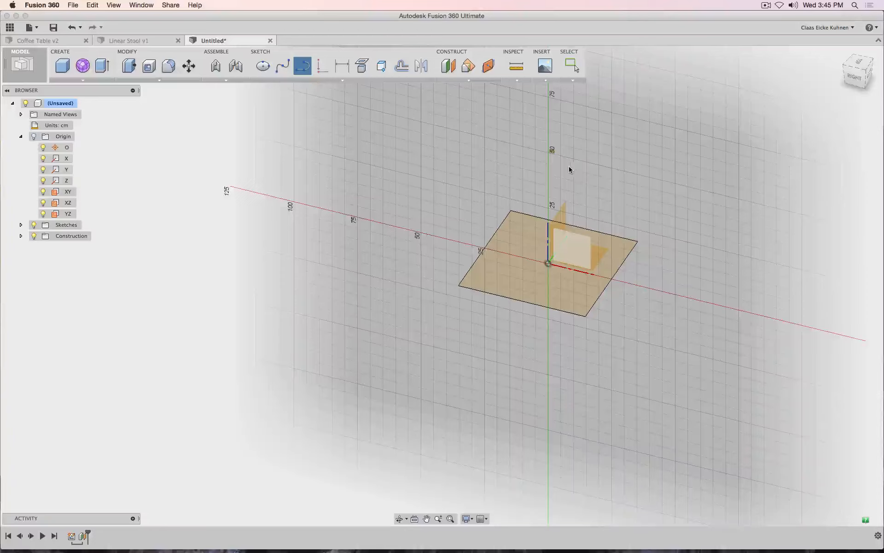
click(553, 153)
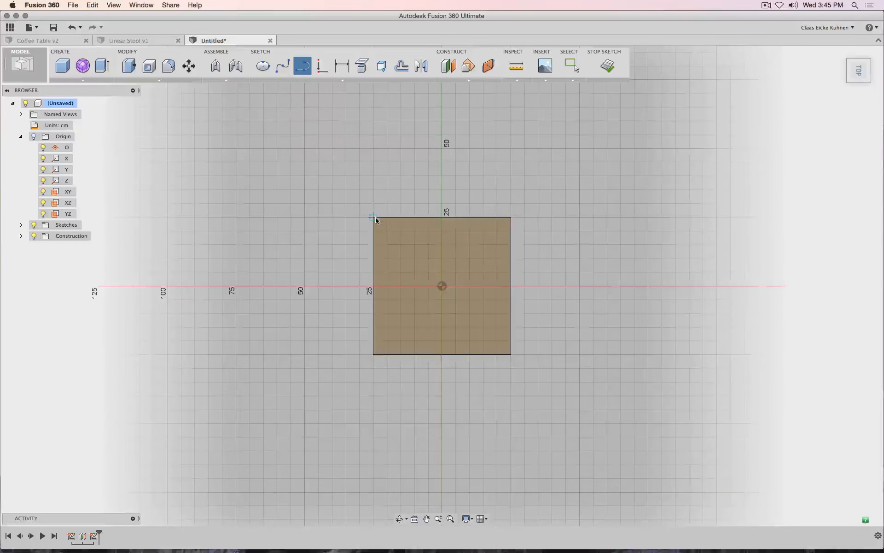
click(375, 217)
click(511, 218)
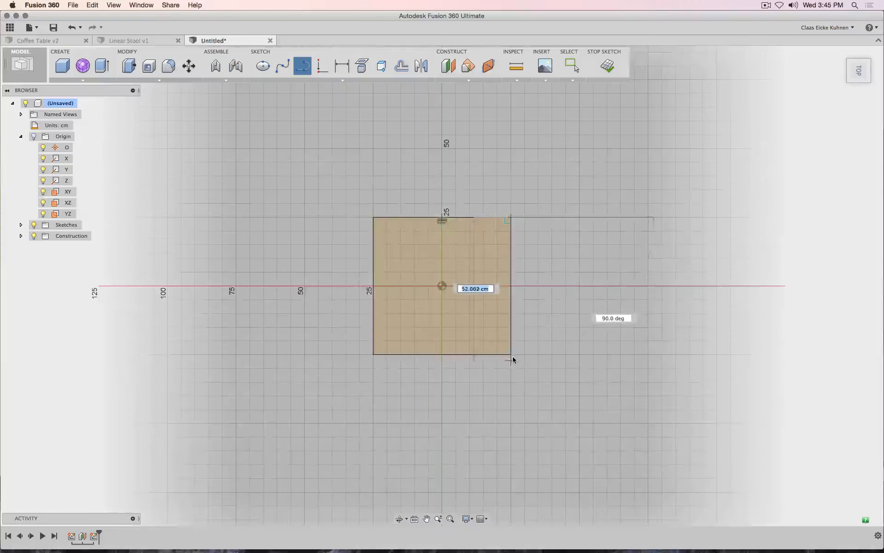
click(511, 354)
click(374, 355)
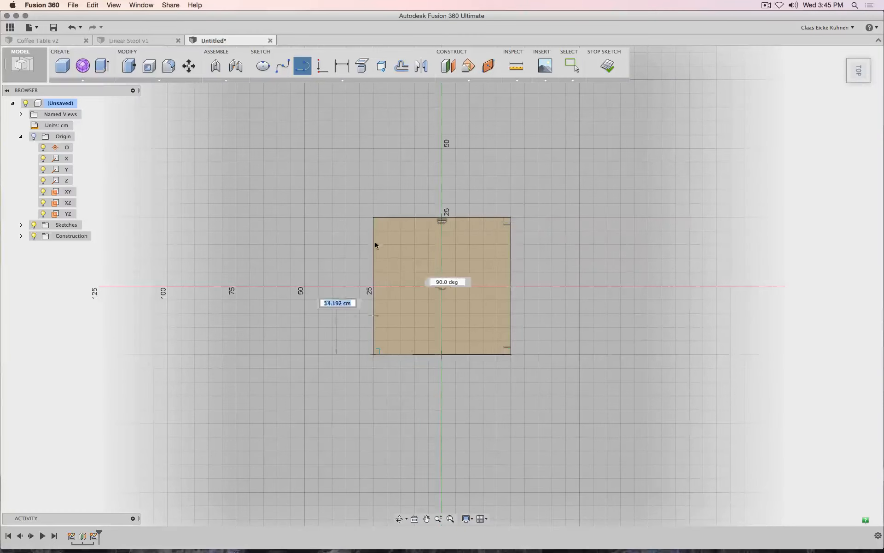
click(375, 218)
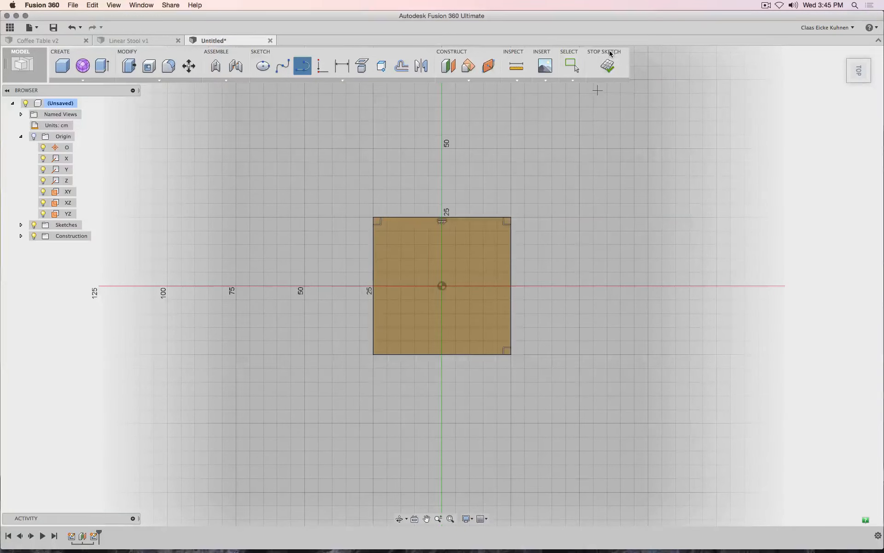
click(608, 65)
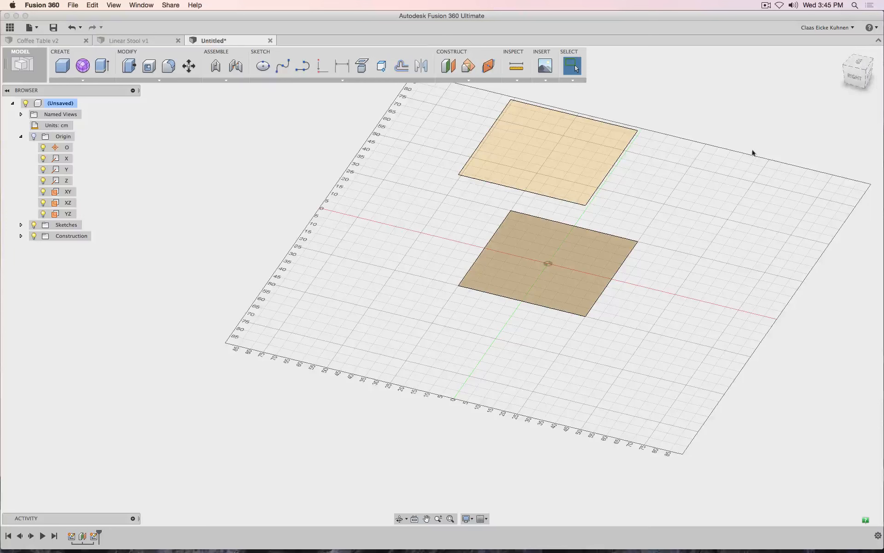
- Start a sketch on the vertical YZ plane and project the corner points of both squares into it
middle_drag(709, 168, 579, 202)
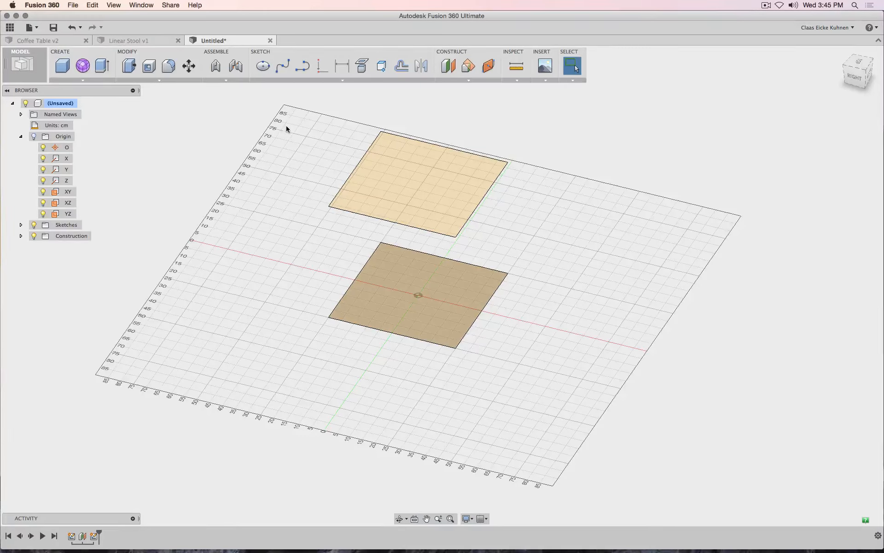
click(302, 73)
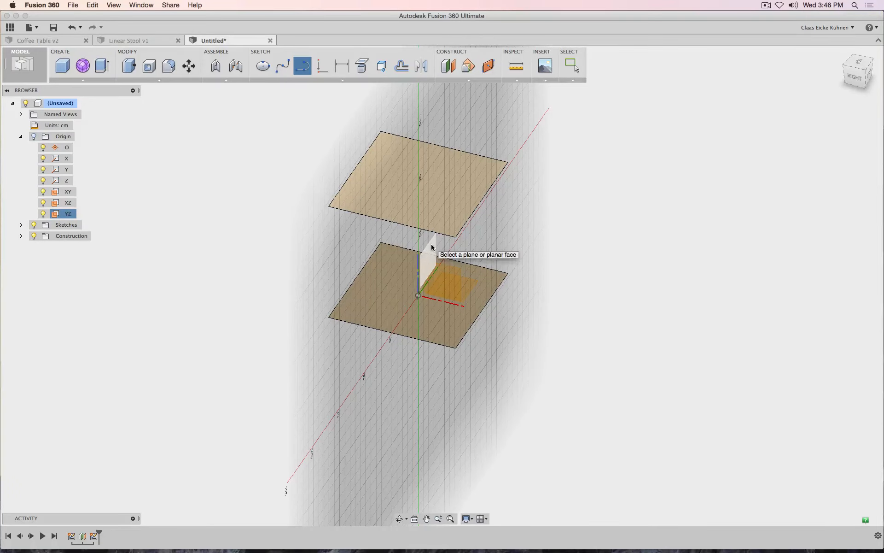
click(432, 245)
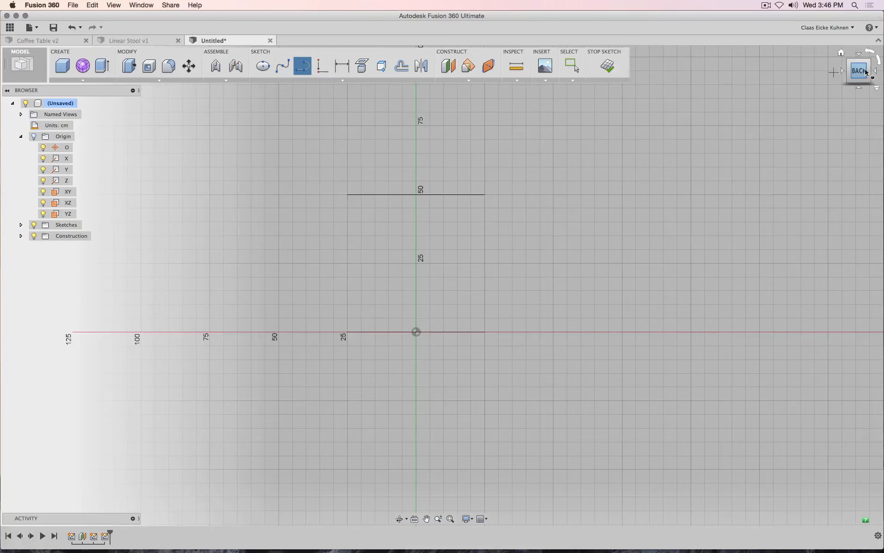
drag(863, 73, 796, 157)
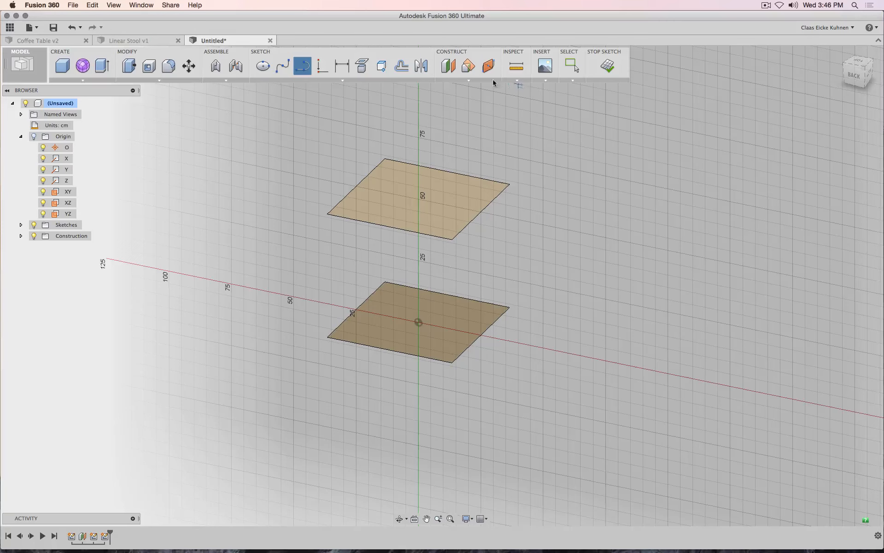
click(385, 70)
click(327, 337)
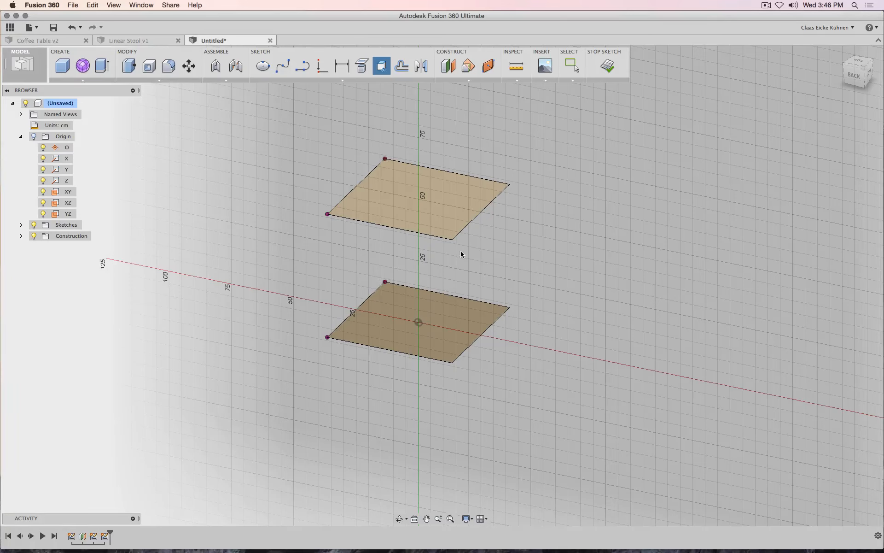
click(452, 239)
click(452, 363)
- Draw separate vertical lines joining the upper and lower squares at the first two pairs of projected corners
click(302, 66)
click(327, 214)
click(327, 337)
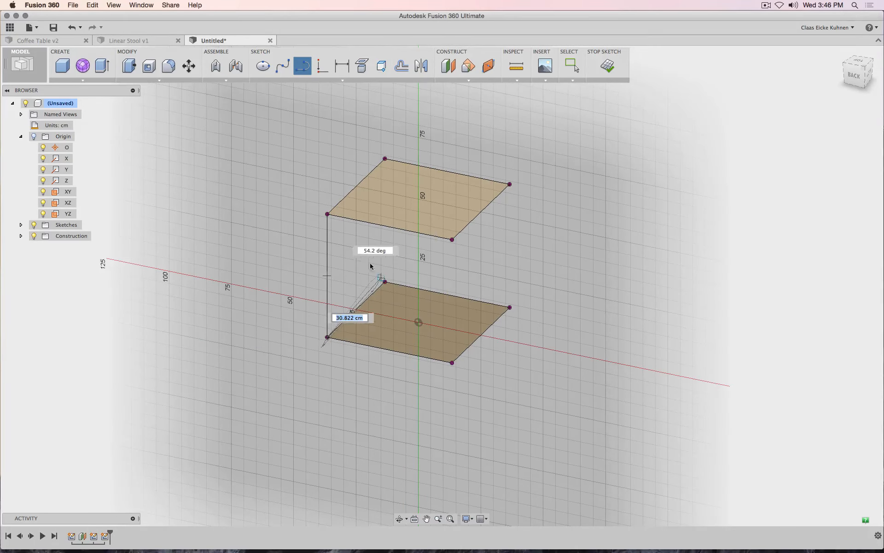
click(305, 67)
click(305, 68)
click(385, 159)
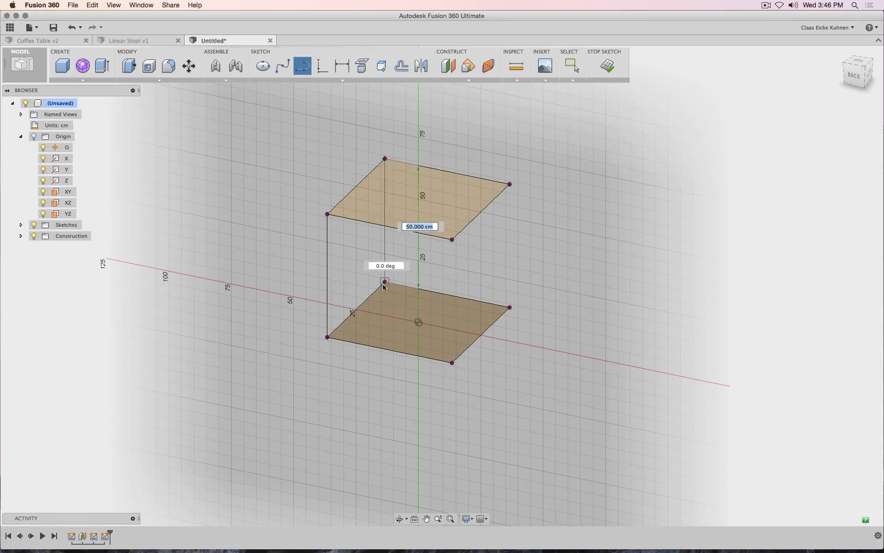
click(385, 281)
key(Escape)
- Connect the remaining two pairs of upper and lower corners with vertical lines and finish the sketch
click(302, 67)
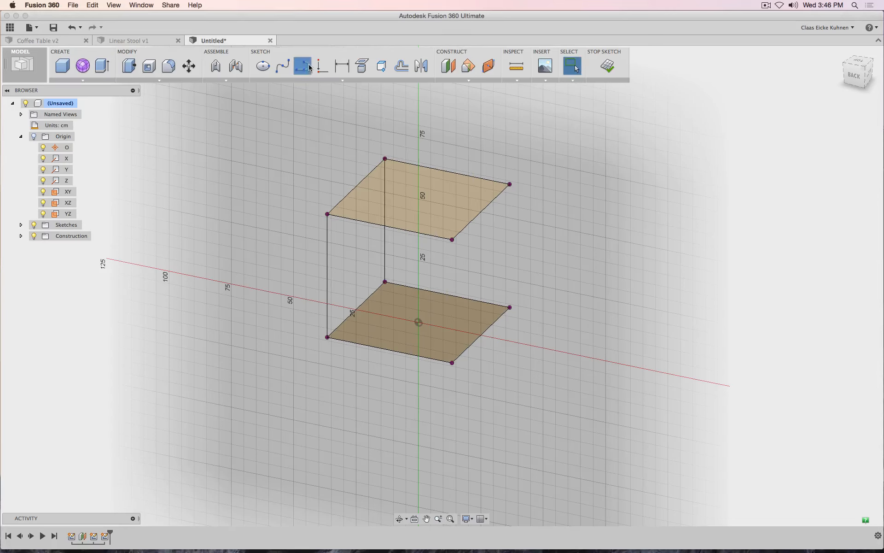
click(452, 240)
click(451, 362)
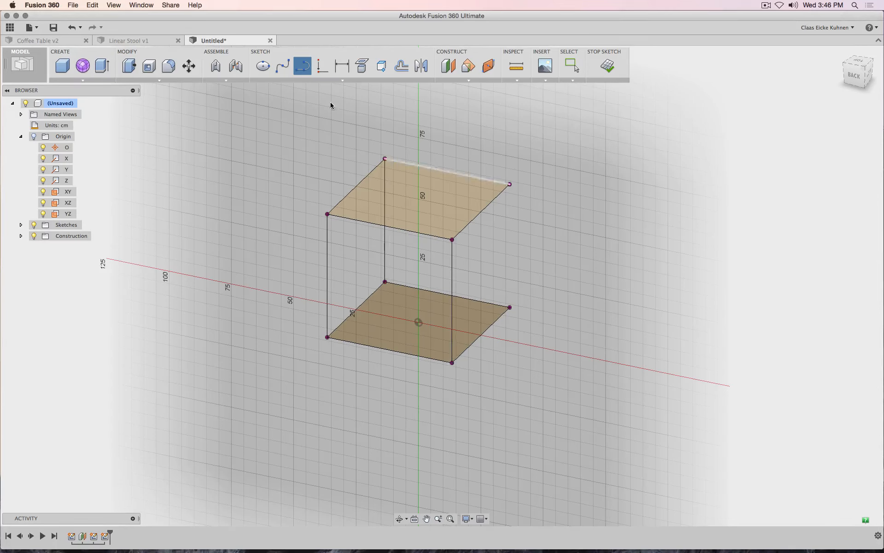
key(Escape)
key(l)
click(510, 184)
click(510, 308)
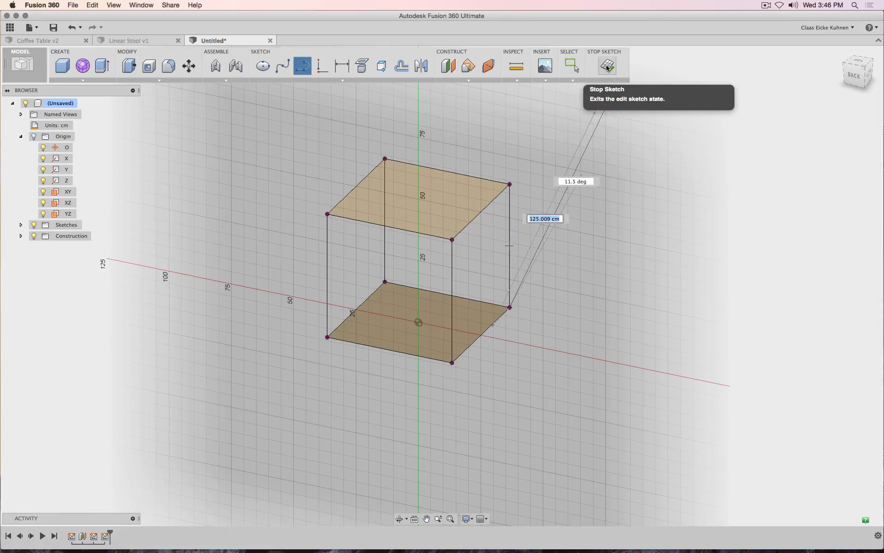
click(607, 68)
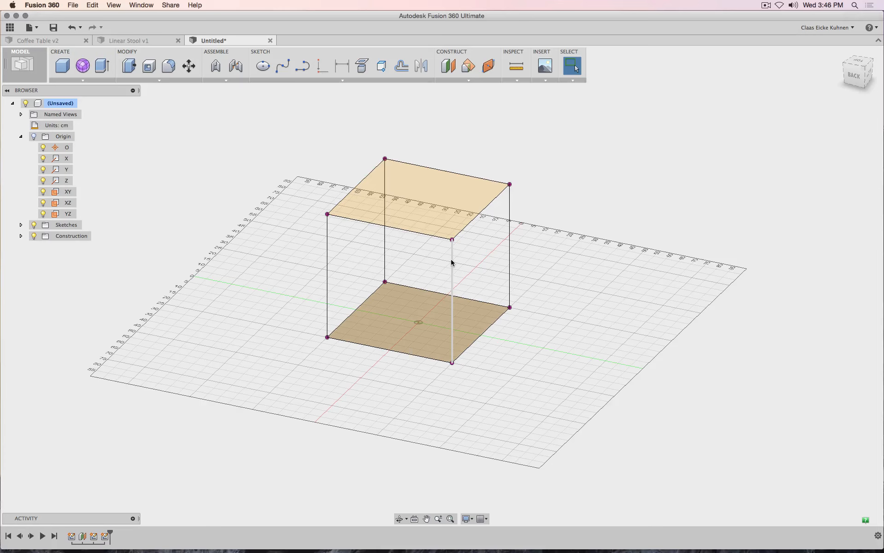
- Edit the upper square's sketch, moving its lower-right corner in the top view about 5 cm inward in both directions
click(449, 233)
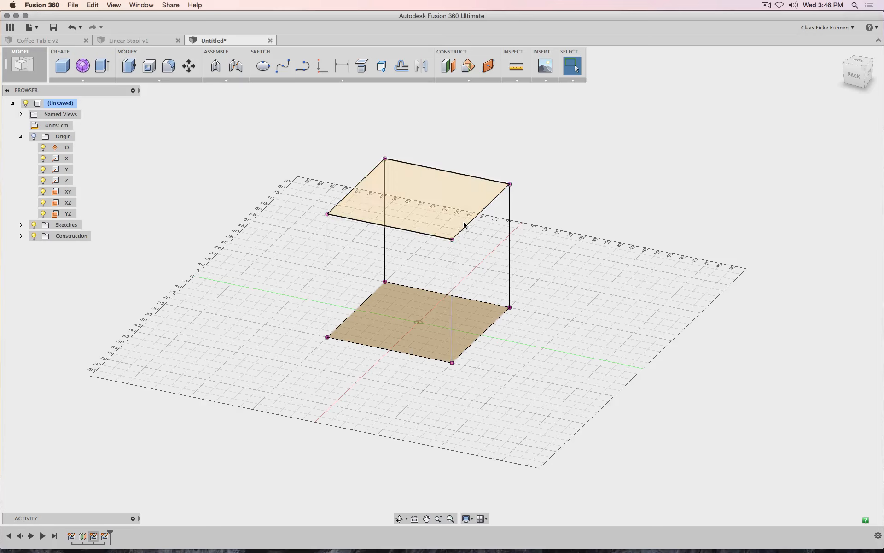
click(482, 322)
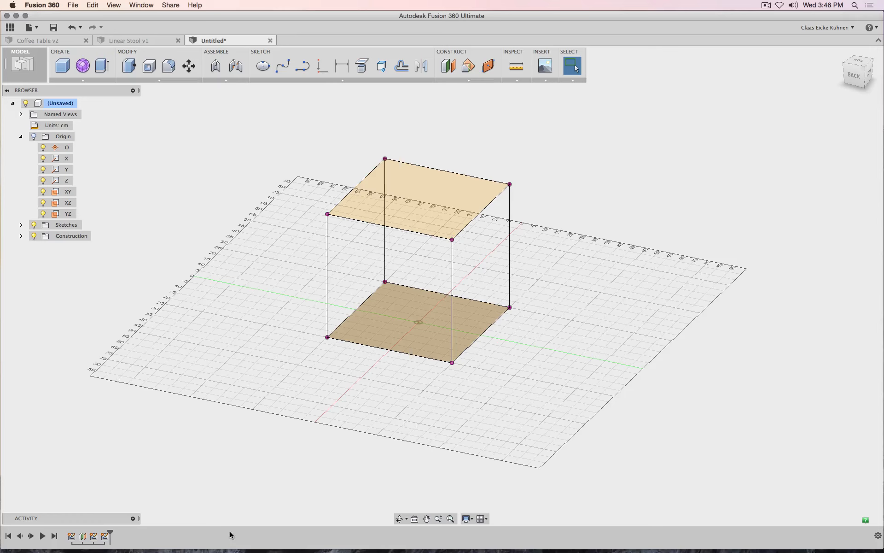
click(94, 536)
right_click(93, 536)
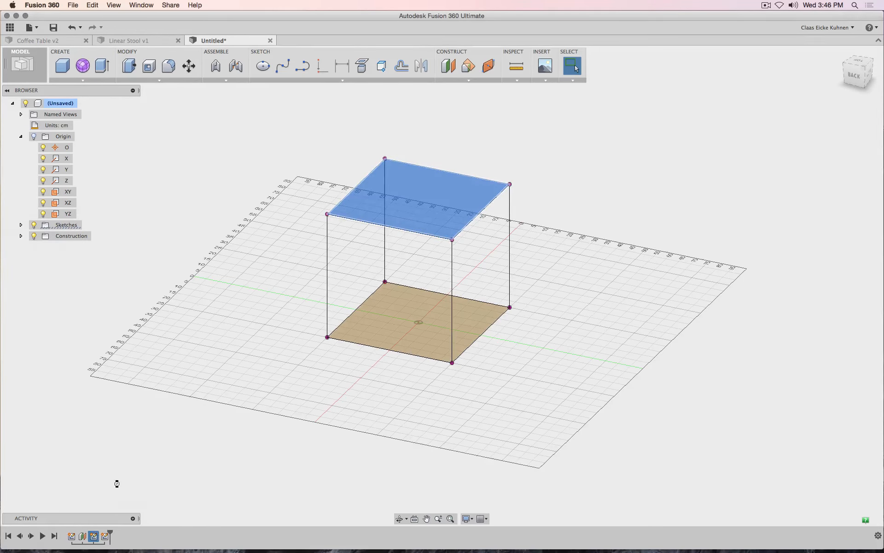
click(115, 482)
drag(859, 81, 846, 45)
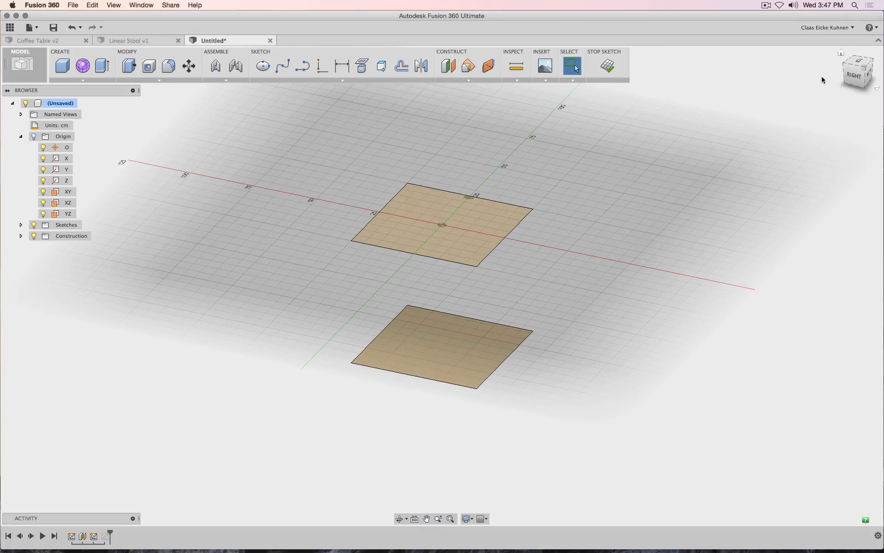
click(857, 61)
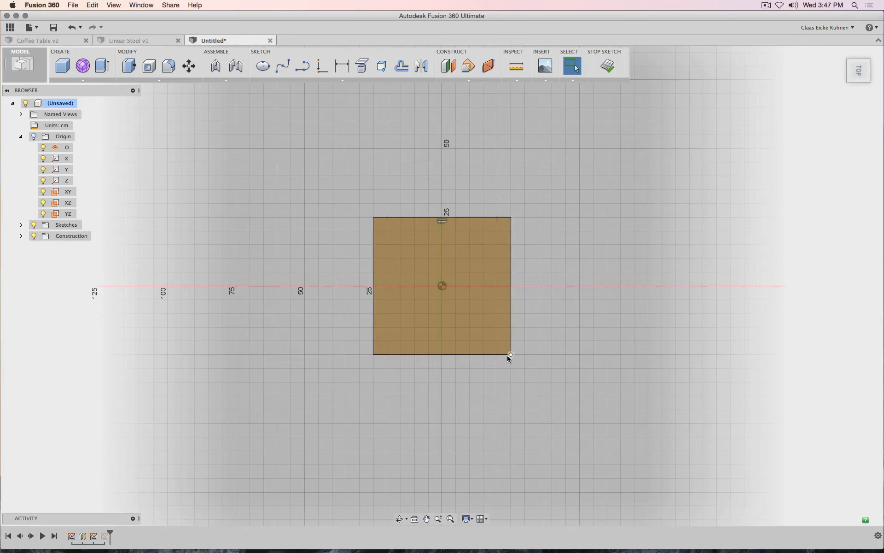
drag(510, 355, 497, 340)
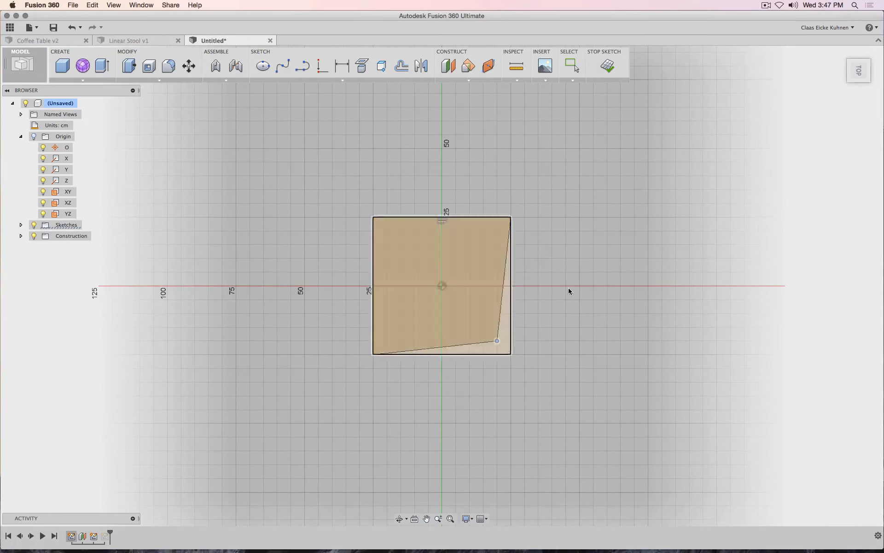
- Move the upper square's upper-right corner about 2.5 cm inward in both directions and delete the horizontal constraint on its top edge
drag(510, 217, 503, 223)
click(438, 227)
key(Delete)
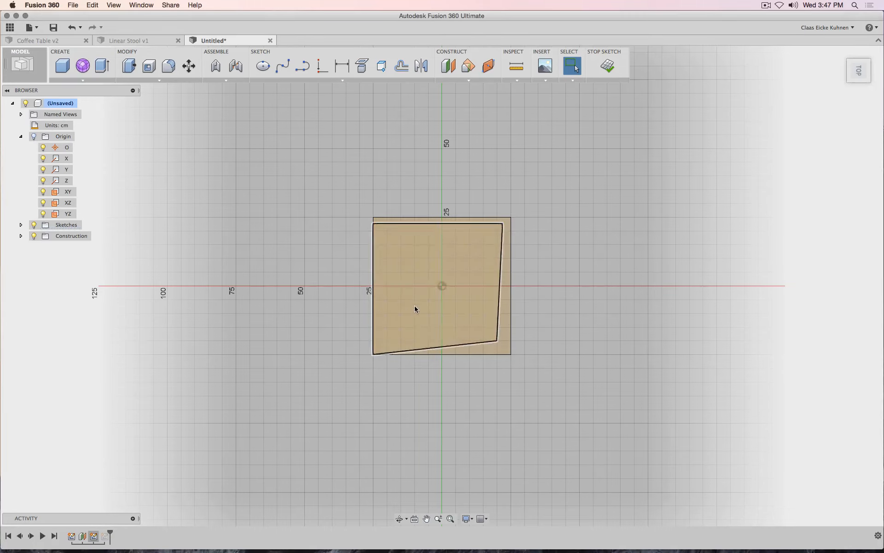
- Move the lower-left and upper-left corners of the upper square about 2 cm inward and finish the sketch
drag(372, 353, 379, 349)
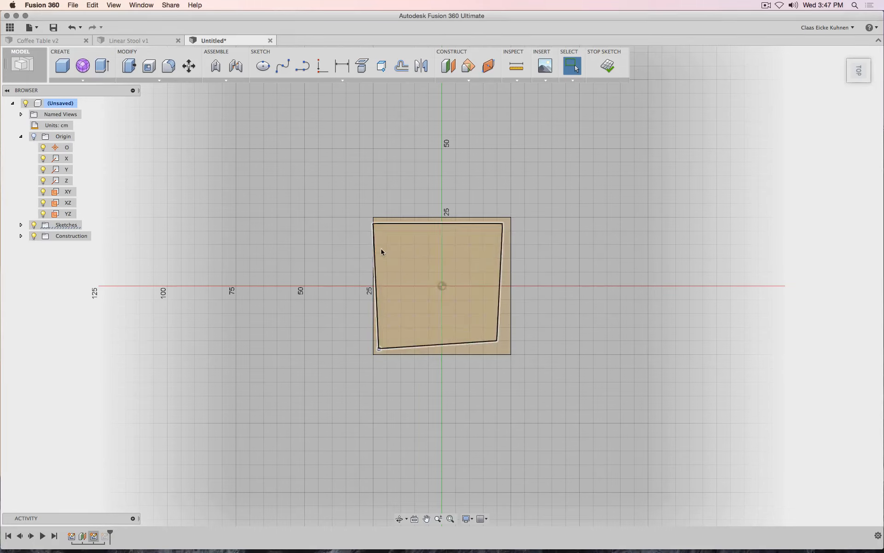
drag(374, 226, 379, 226)
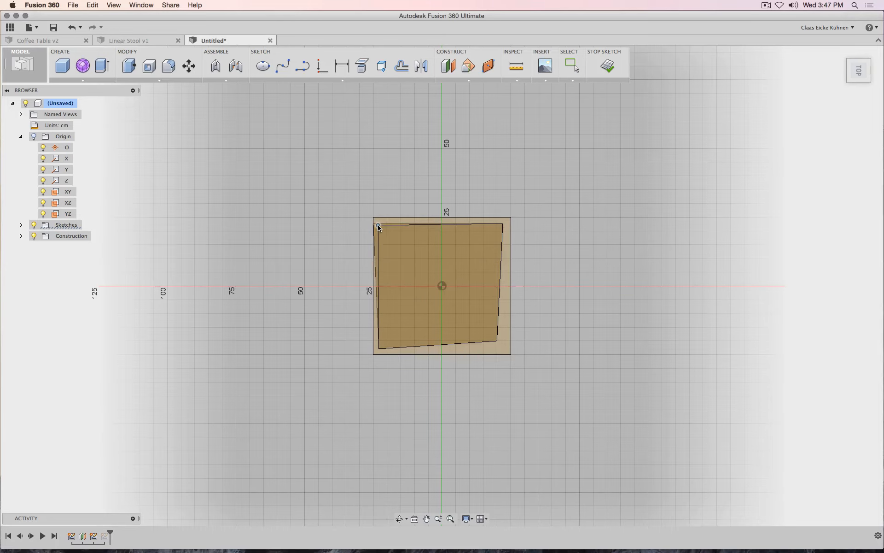
click(608, 65)
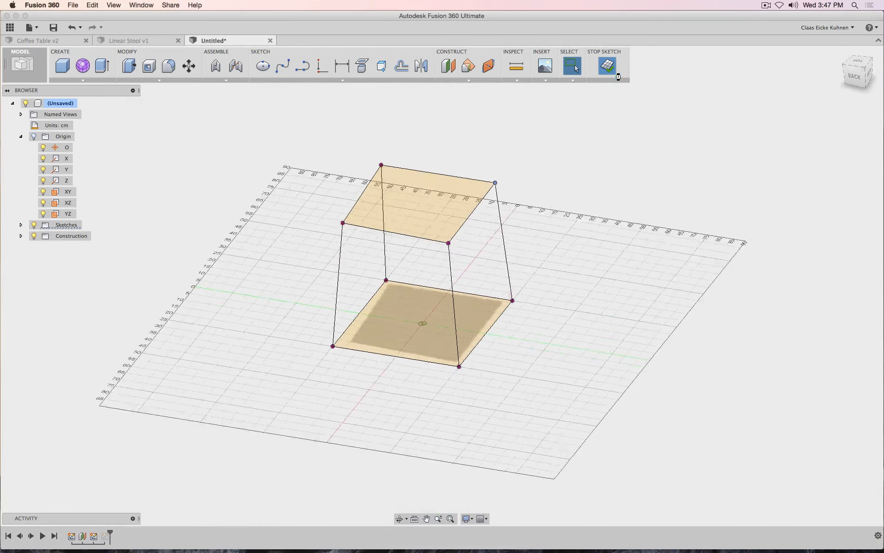
click(853, 65)
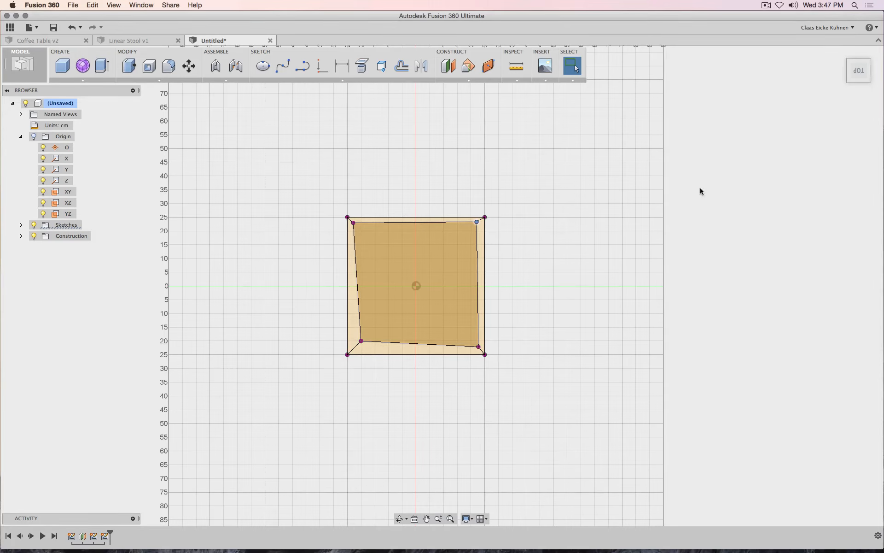
- Check the option allowing 3D sketching of lines and splines in the general design preferences
click(828, 27)
click(822, 51)
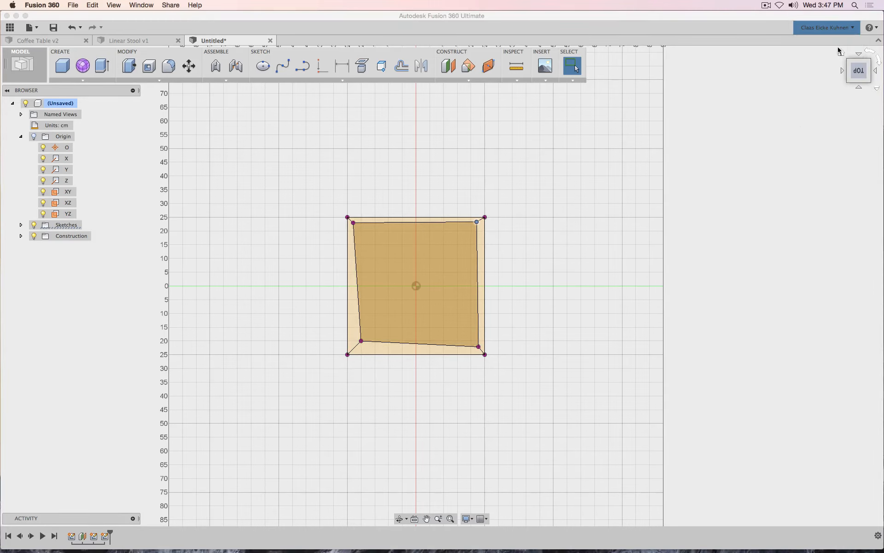
click(263, 165)
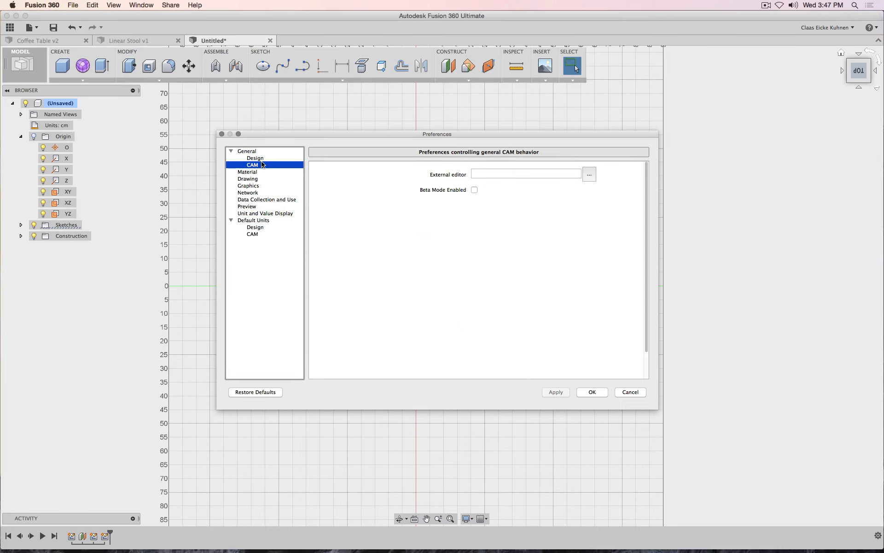
click(262, 159)
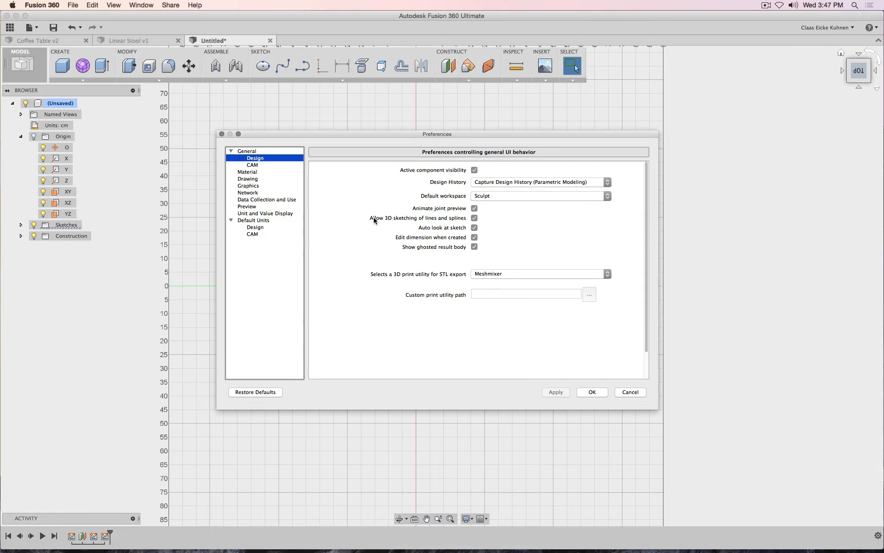
click(599, 395)
drag(860, 70, 764, 24)
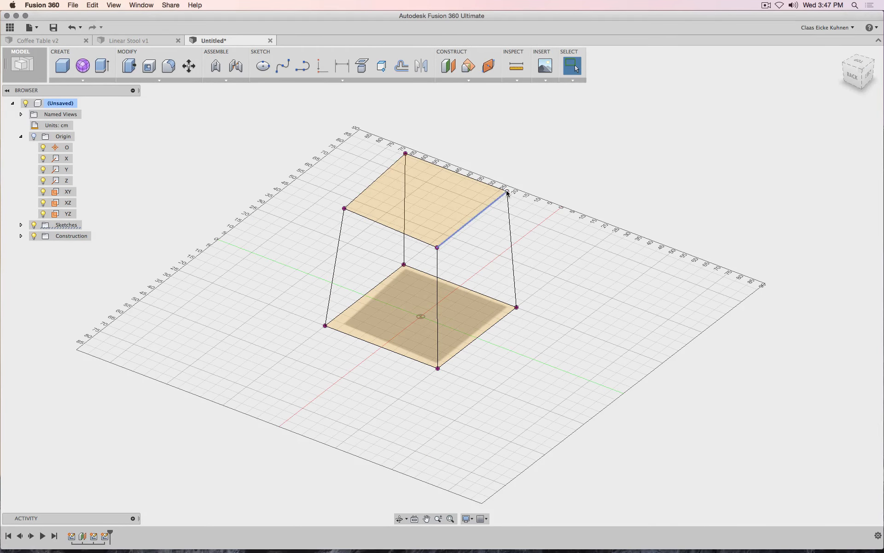
click(189, 67)
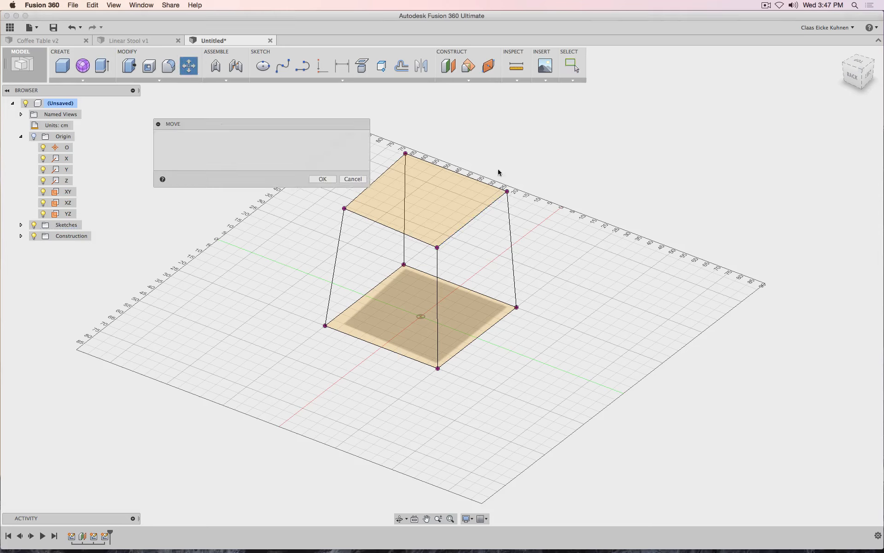
drag(507, 167, 507, 134)
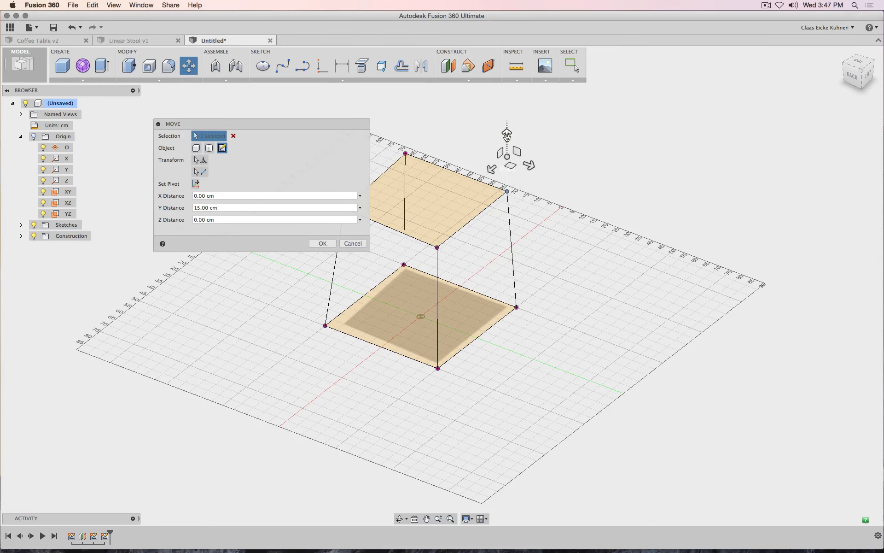
click(353, 244)
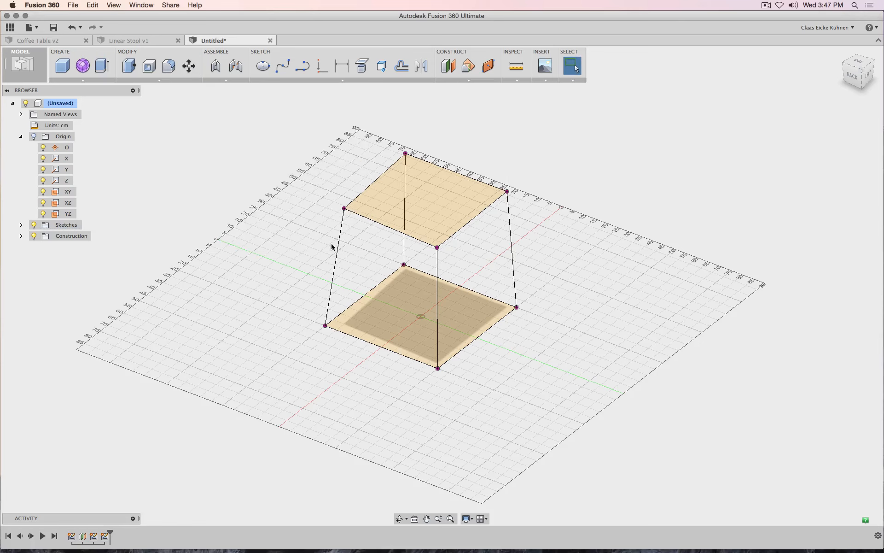
- Edit the upper square's sketch, moving its top-view lower-right corner down 5 cm in Z and the diagonally opposite corner up about 5 cm
right_click(91, 541)
click(119, 481)
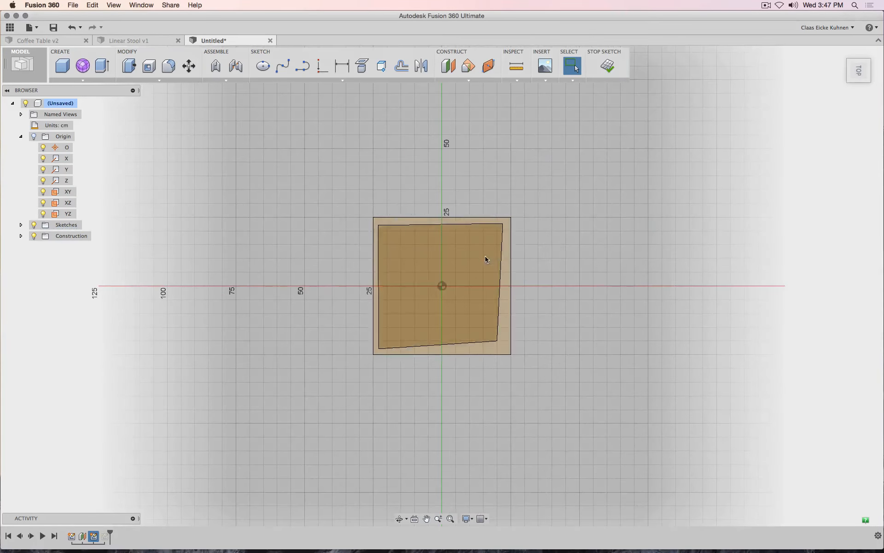
mouse_move(859, 63)
mouse_down()
mouse_move(856, 80)
mouse_move(857, 70)
mouse_up()
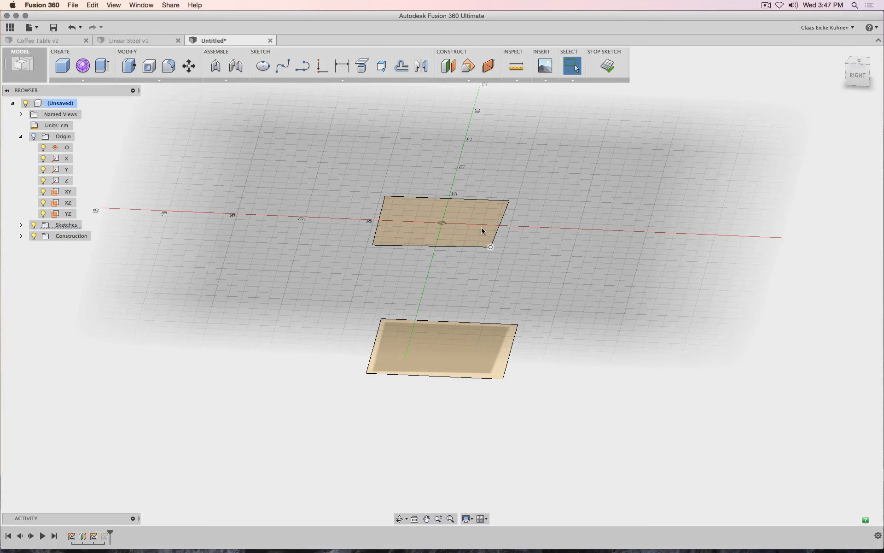
click(189, 66)
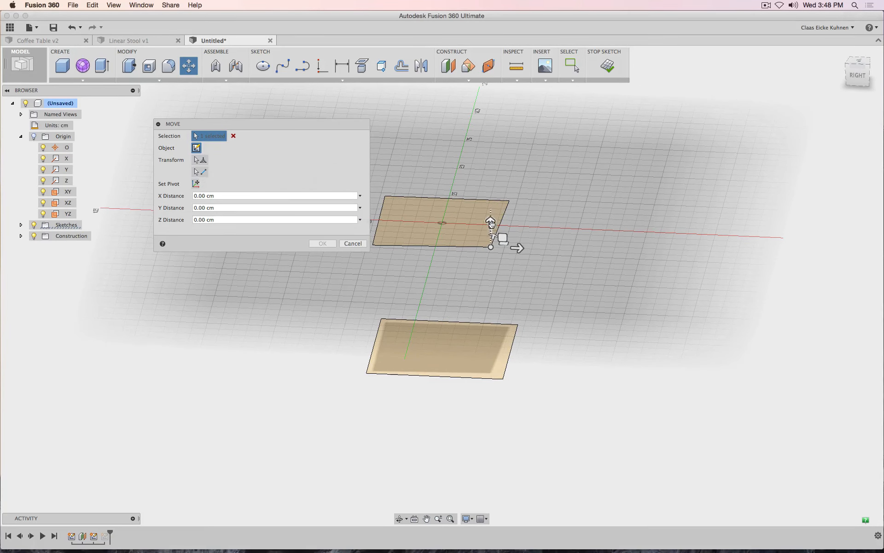
drag(490, 222, 491, 235)
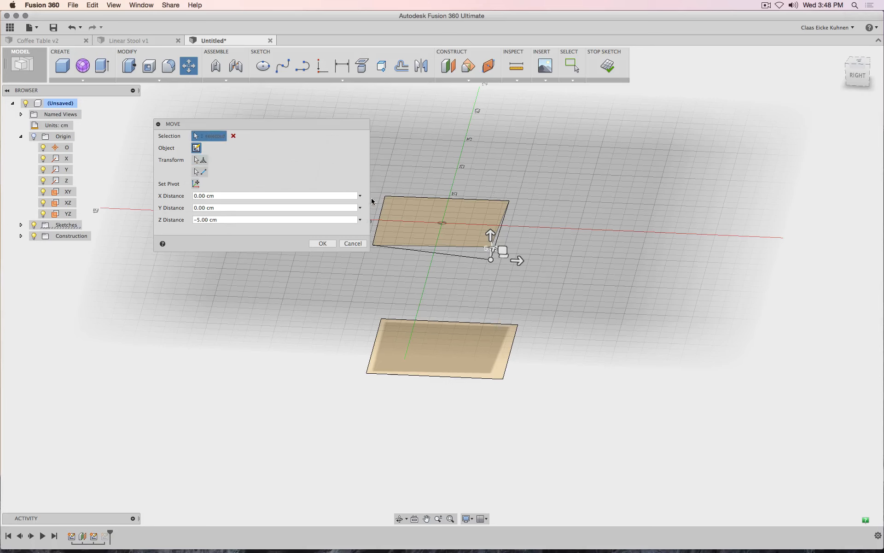
click(386, 196)
drag(386, 172, 385, 159)
click(331, 244)
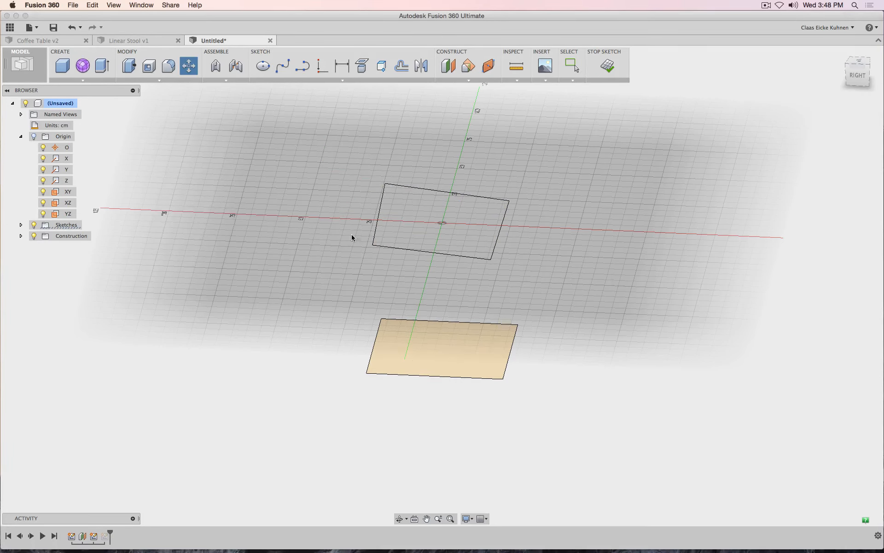
click(613, 70)
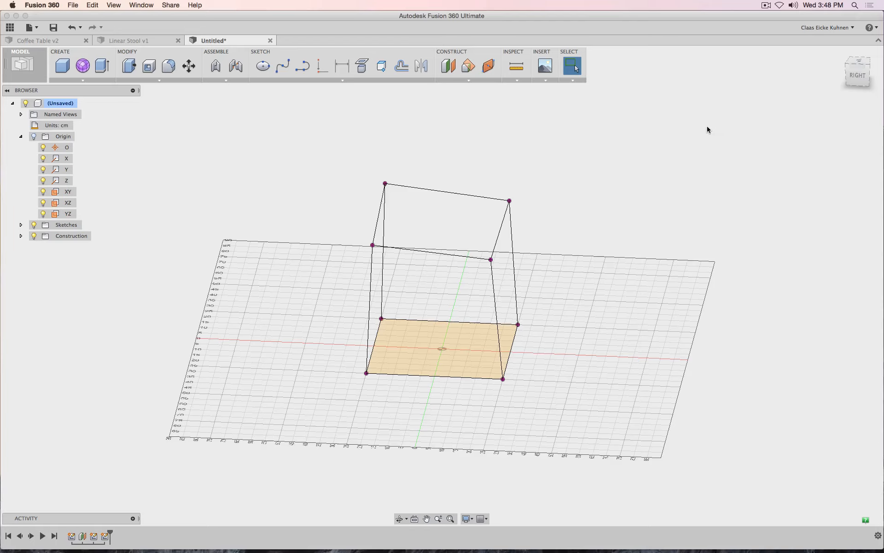
- Reopen the upper square's sketch, raise its lowered corner 5 cm in Z, and finish the sketch
click(857, 73)
mouse_move(851, 51)
mouse_down()
mouse_move(825, 59)
mouse_move(815, 49)
mouse_up()
mouse_move(876, 76)
mouse_down()
mouse_move(866, 84)
mouse_move(874, 80)
mouse_up()
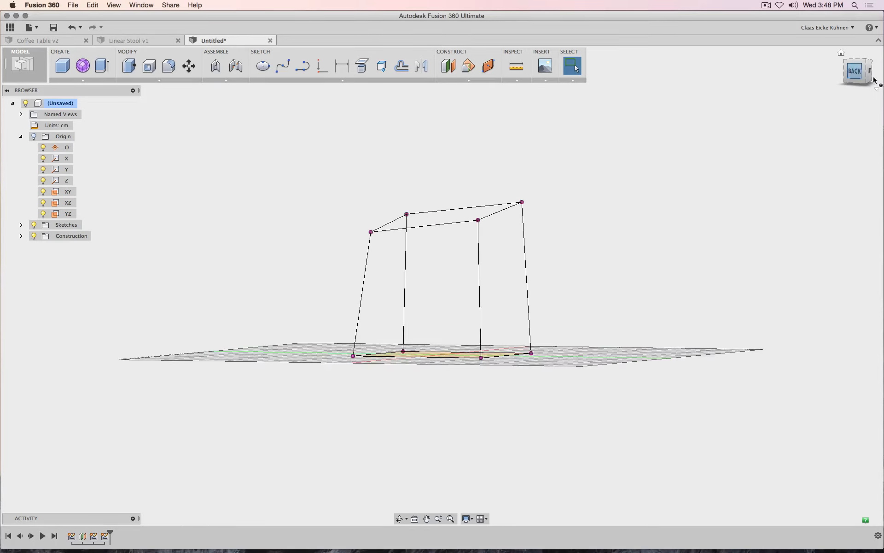
click(866, 73)
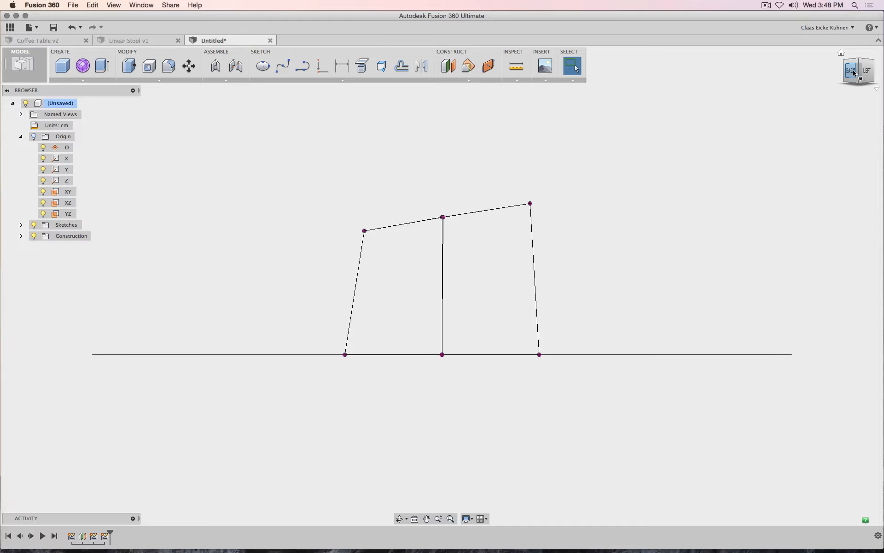
mouse_move(851, 73)
mouse_down()
mouse_move(866, 81)
mouse_move(857, 46)
mouse_up()
key(super+z)
click(486, 240)
click(188, 66)
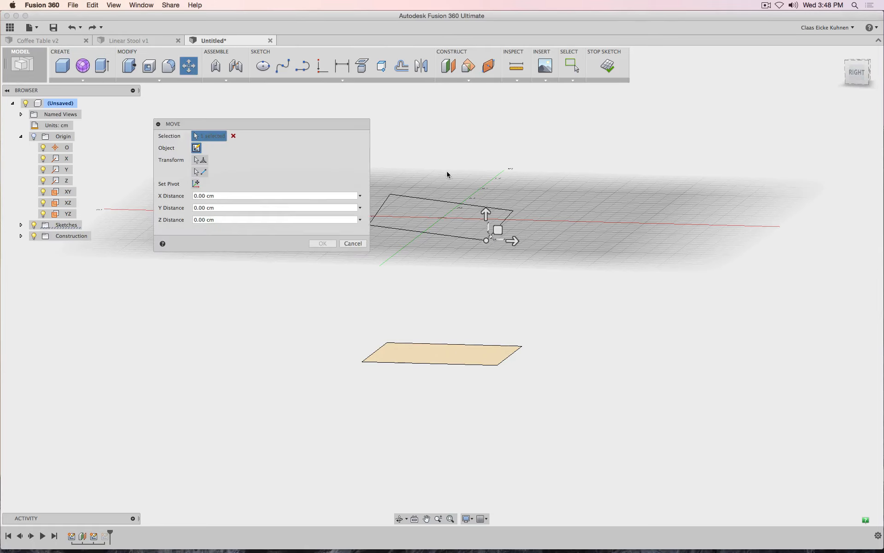
drag(487, 213, 487, 205)
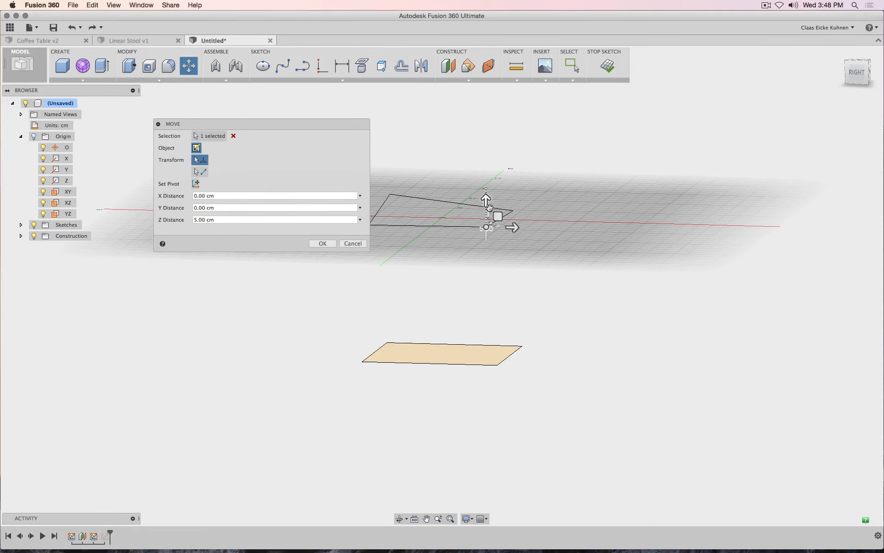
key(Return)
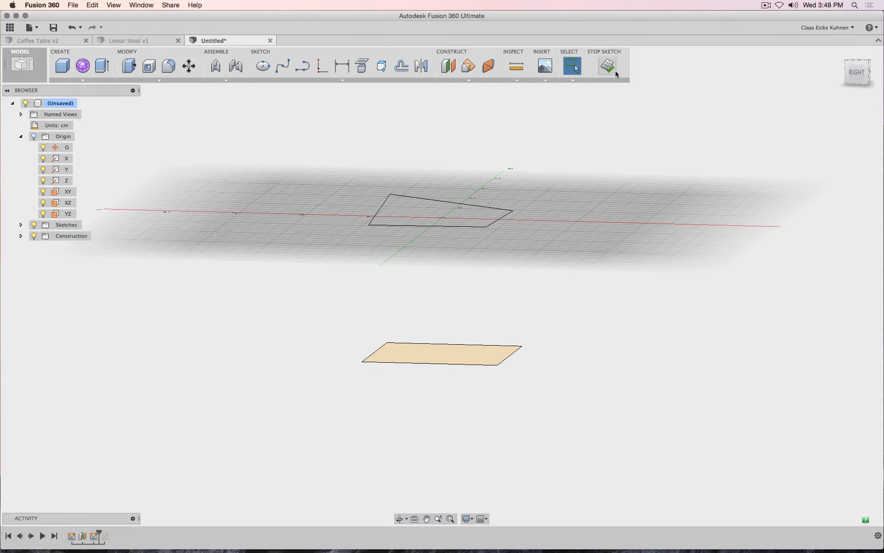
click(615, 73)
- Edit the upper square's sketch, moving its top-view upper-right corner -1 cm in Z, and finish the sketch
drag(853, 73, 766, 68)
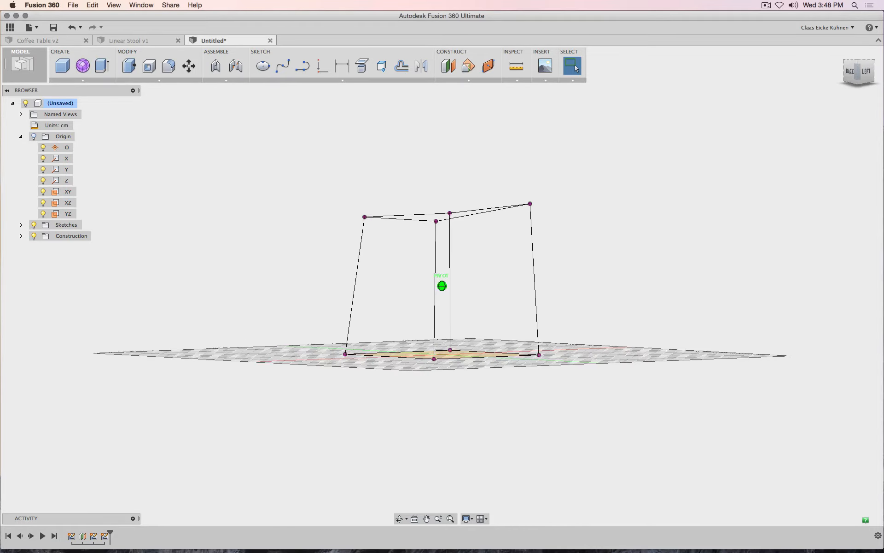
mouse_move(628, 188)
mouse_down()
mouse_move(628, 177)
mouse_move(628, 193)
mouse_up()
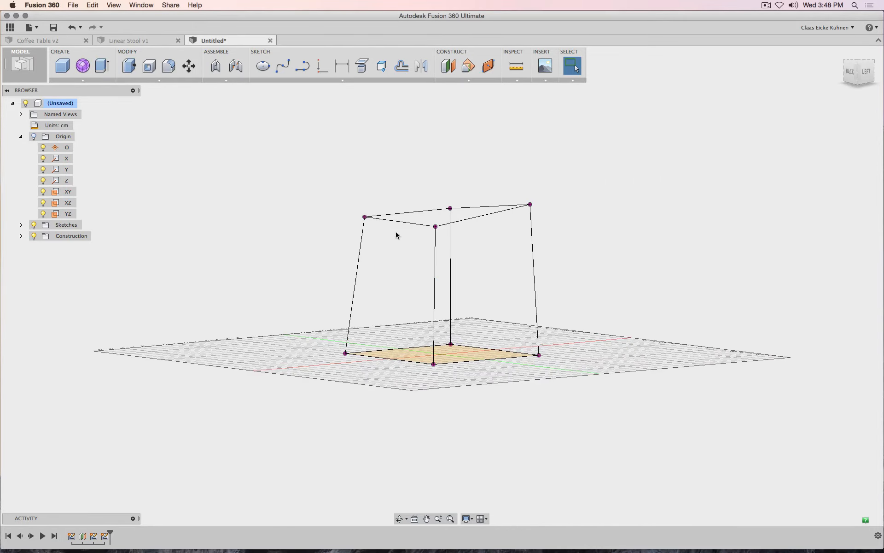
right_click(93, 536)
click(166, 480)
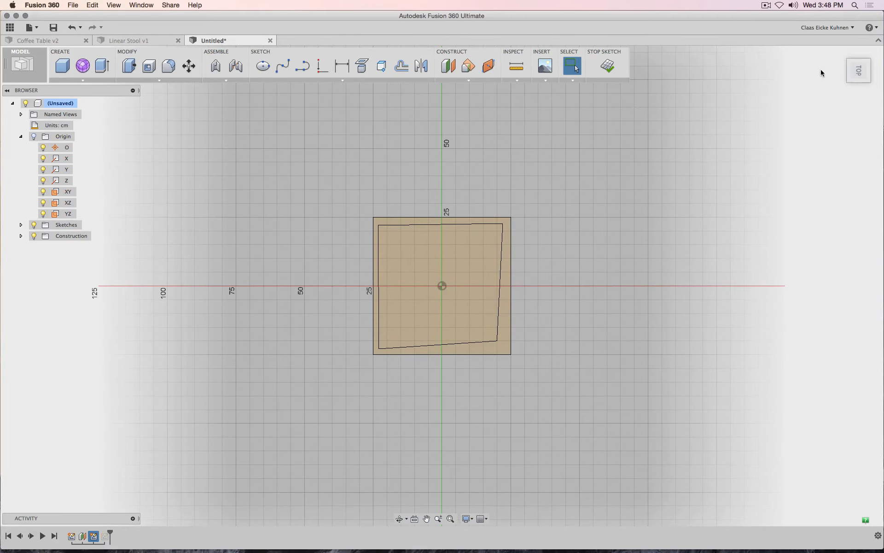
drag(856, 76, 831, 43)
mouse_move(685, 295)
shift+middle_down()
mouse_move(639, 269)
mouse_move(565, 258)
shift+middle_up()
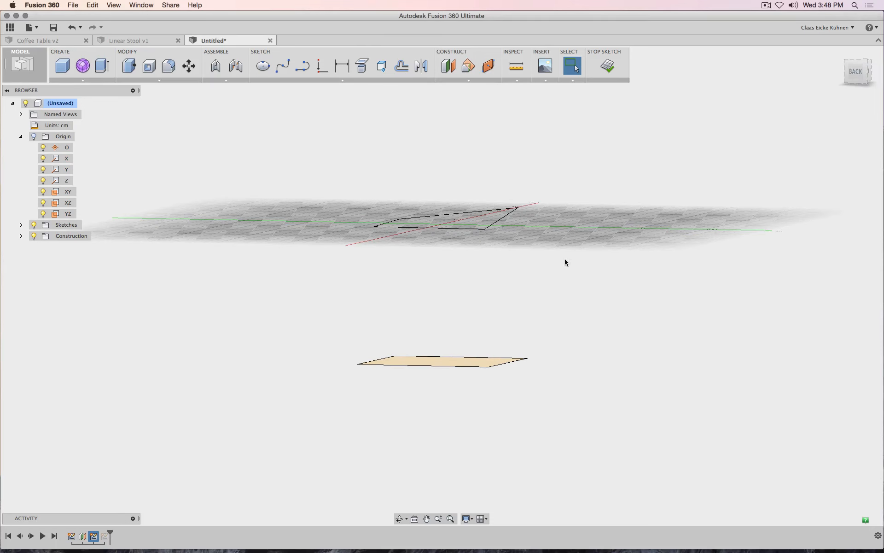
right_click(484, 229)
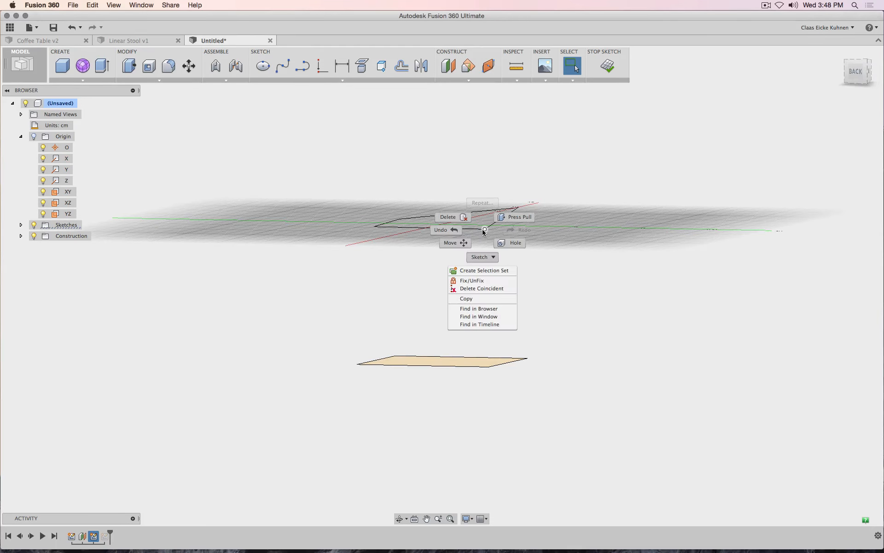
click(462, 243)
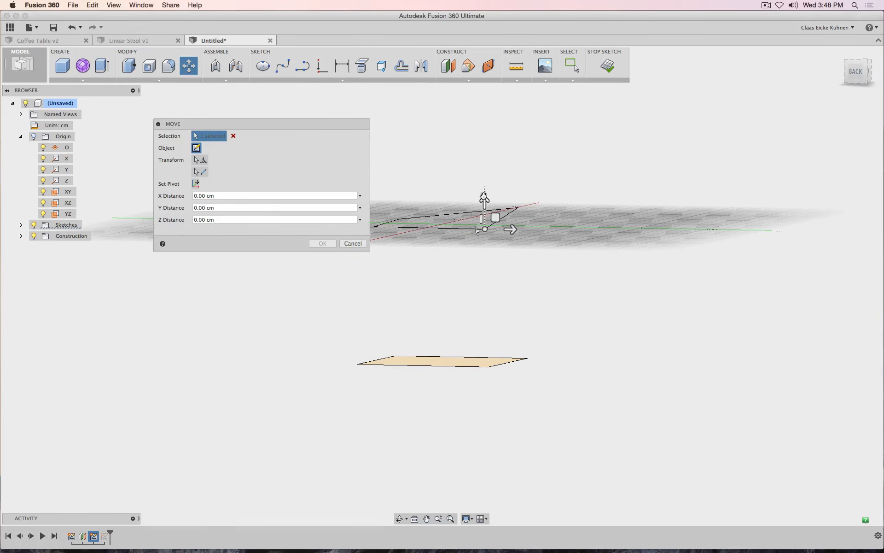
drag(484, 198, 485, 215)
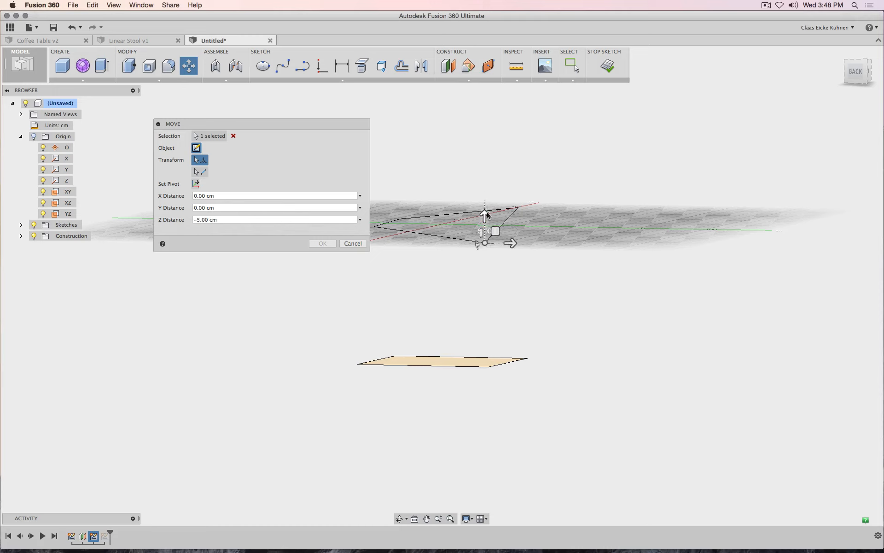
click(198, 220)
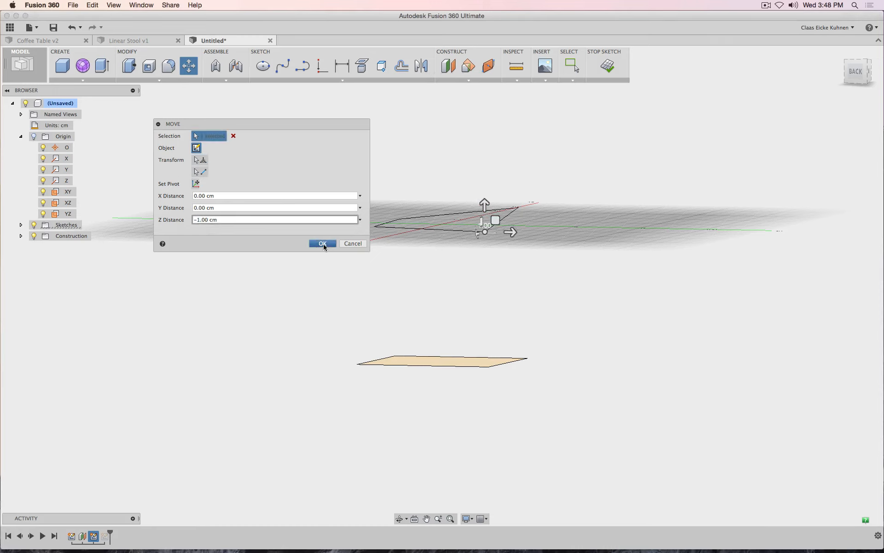
click(323, 243)
click(609, 66)
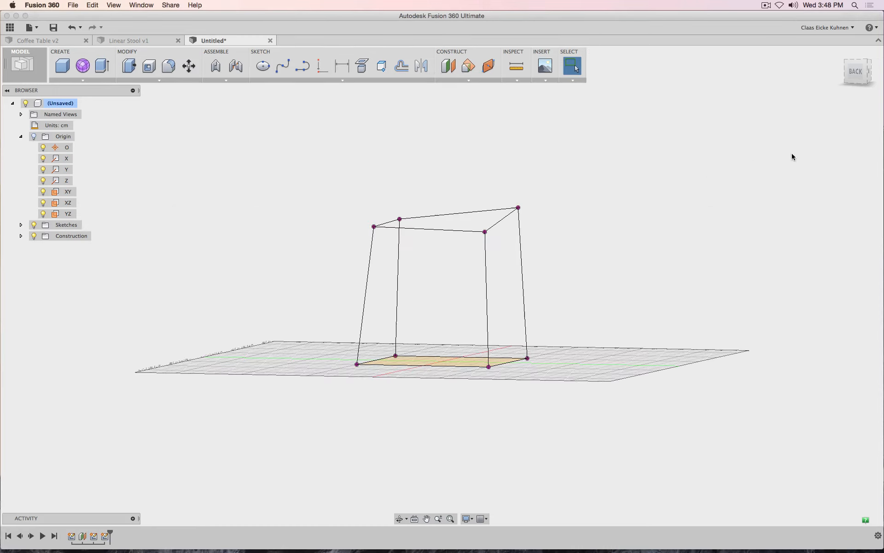
- Switch to the Patch workspace and create a Connected patch on the frame's back side from its four edges, with chaining disabled
click(860, 74)
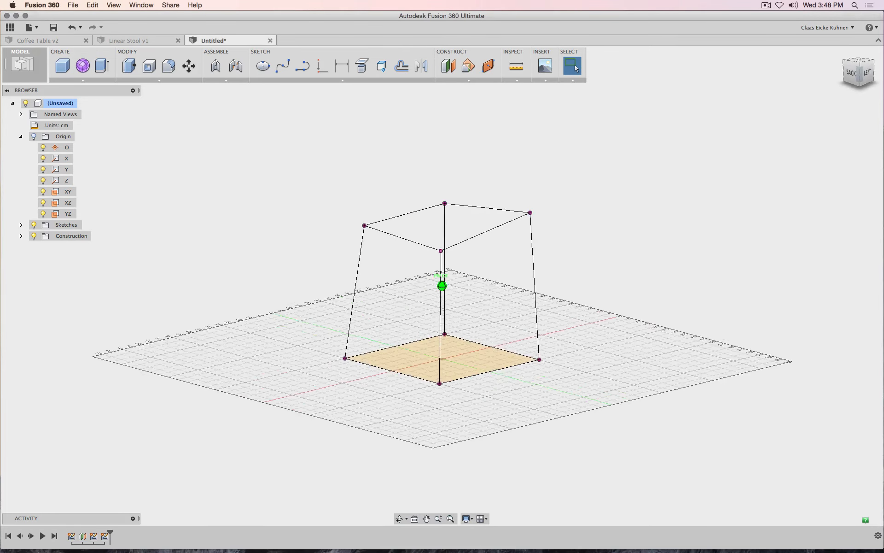
click(26, 68)
click(23, 179)
click(123, 80)
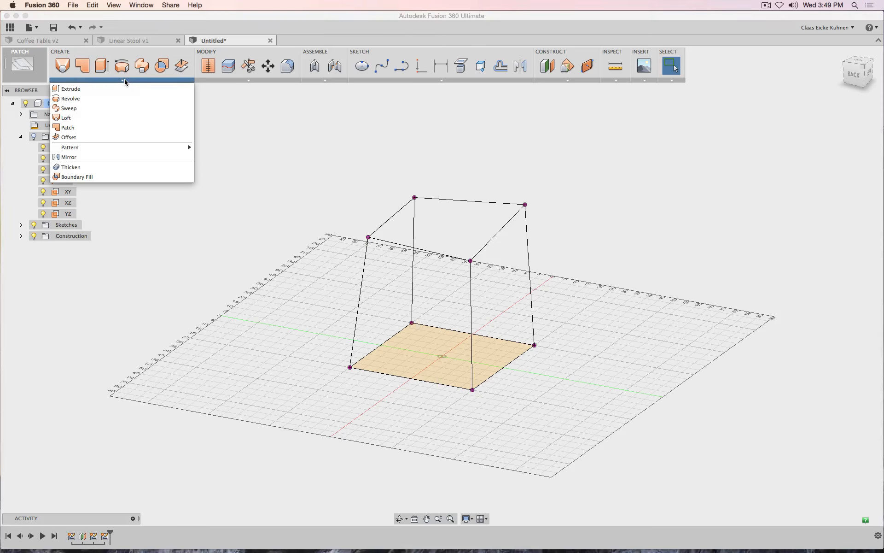
click(95, 128)
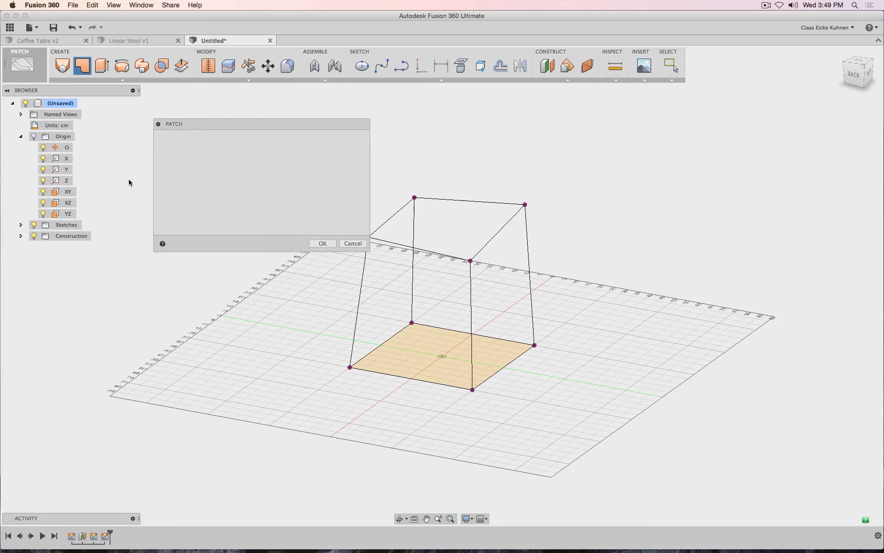
click(360, 293)
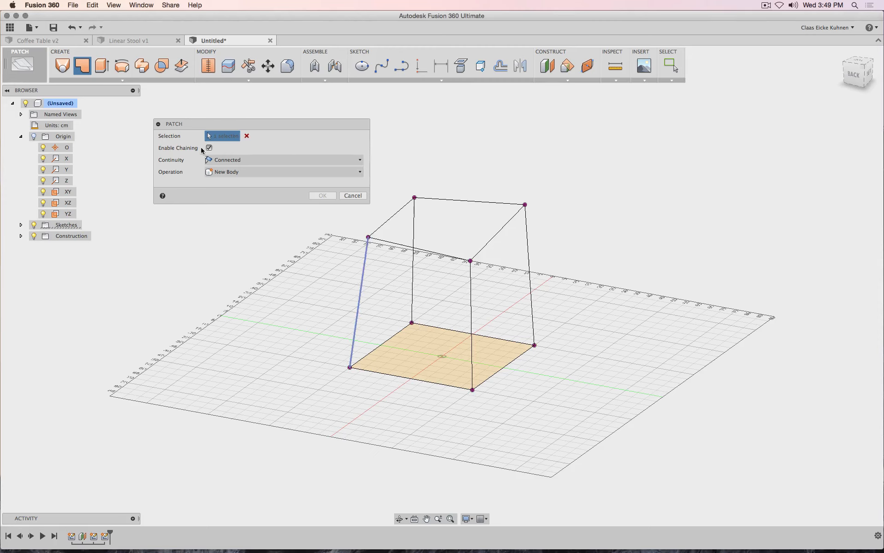
click(210, 148)
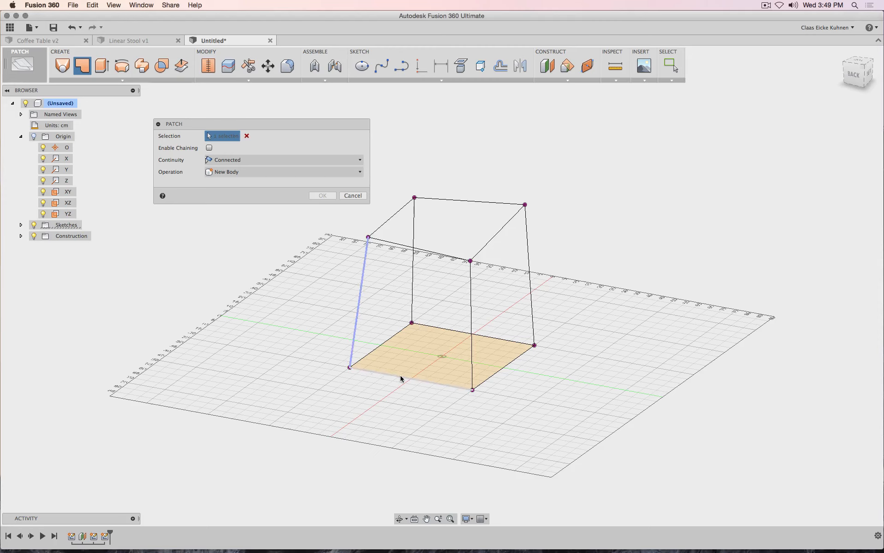
click(400, 379)
click(470, 294)
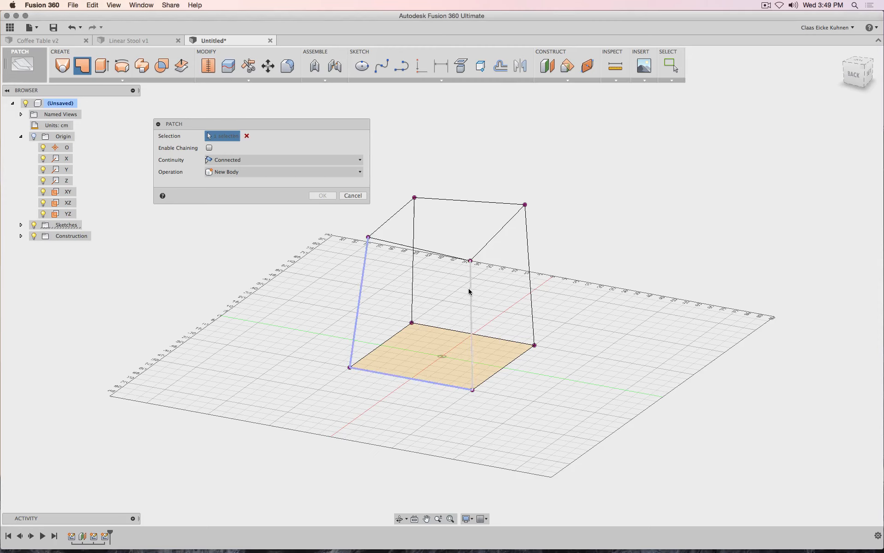
click(445, 240)
click(322, 196)
- Restart the Patch command and make Sketch1, Sketch2 and Sketch3 visible again
key(Return)
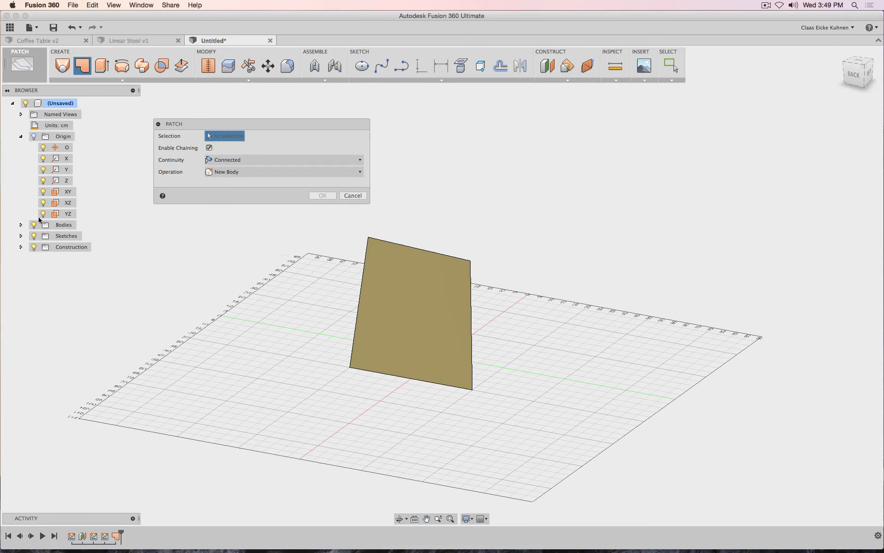
click(22, 235)
click(43, 269)
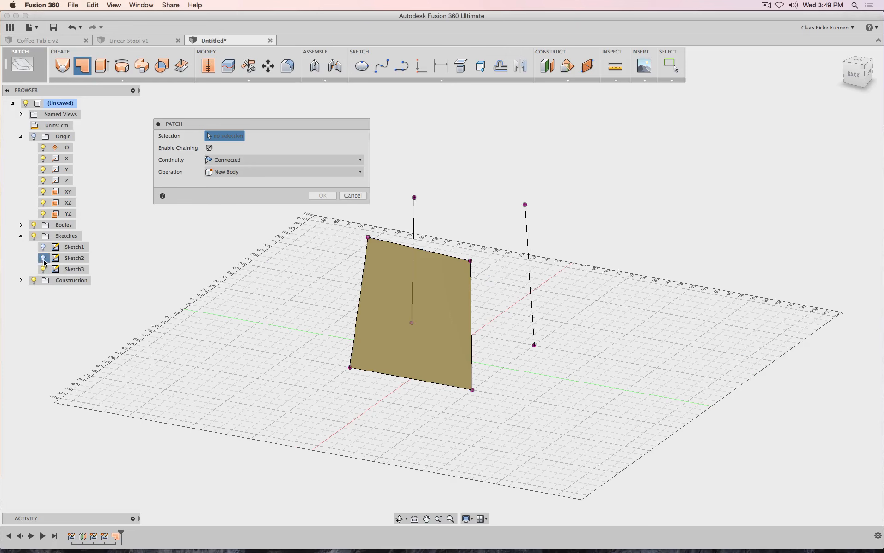
click(44, 258)
click(43, 247)
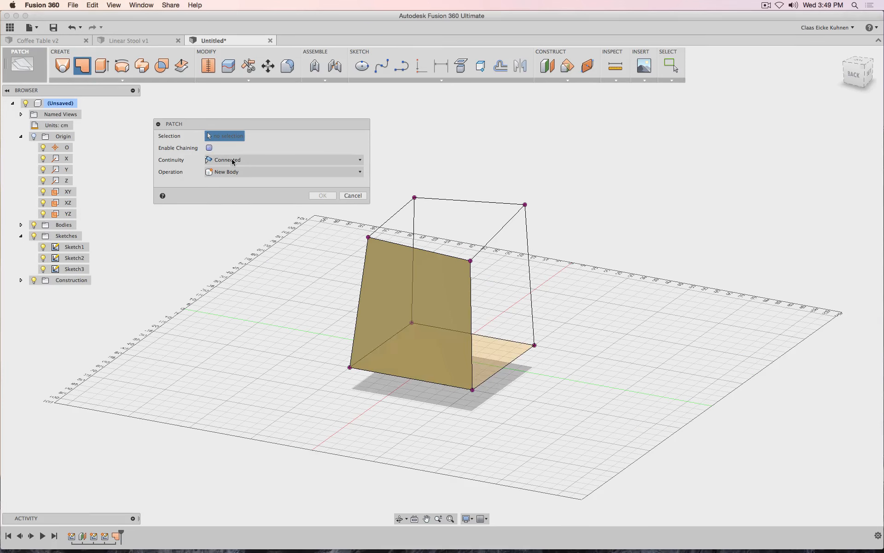
- Patch the frame's left side from its four individually selected edges
click(472, 300)
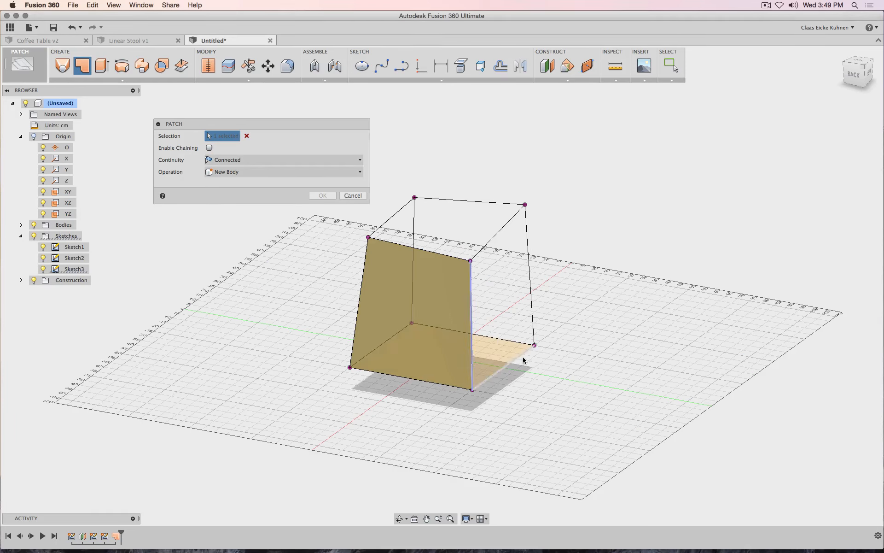
click(531, 290)
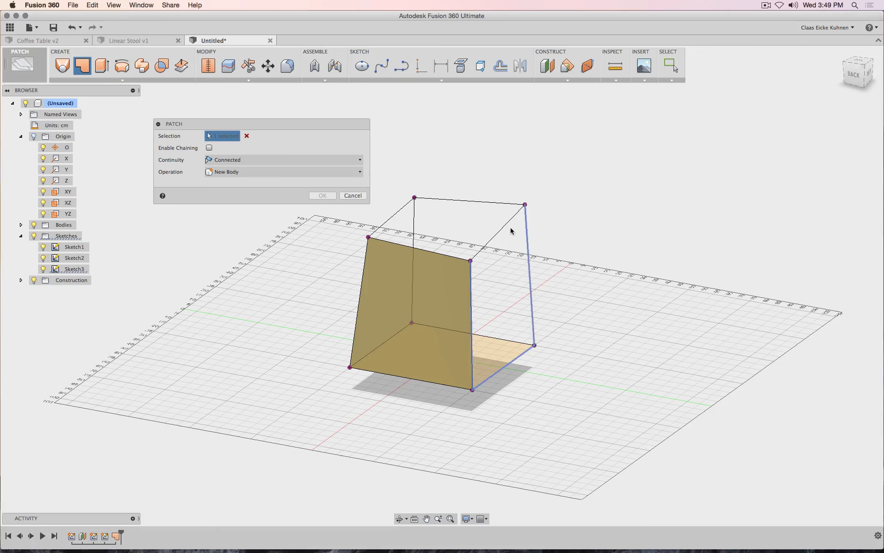
click(329, 196)
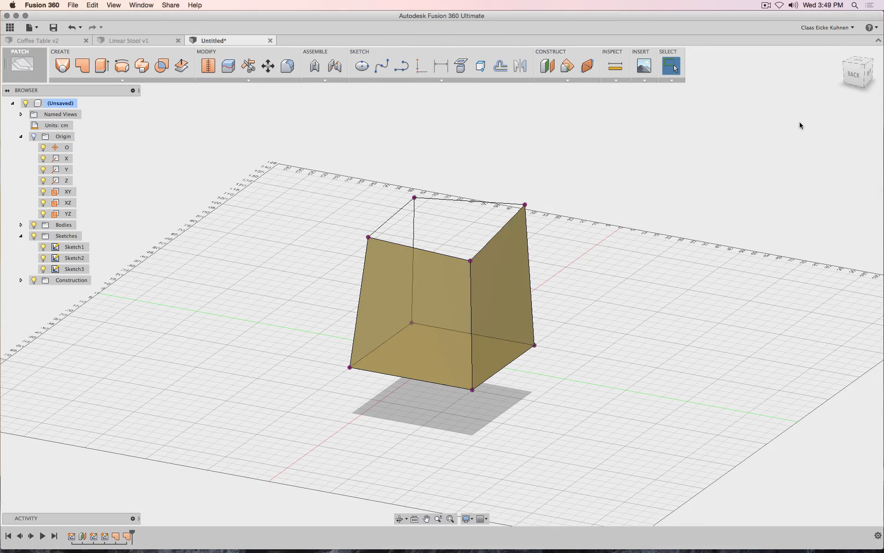
- Patch the frame's front side from its four edges with chaining disabled and Connected continuity
mouse_move(854, 74)
mouse_down()
mouse_move(767, 99)
mouse_move(827, 176)
mouse_up()
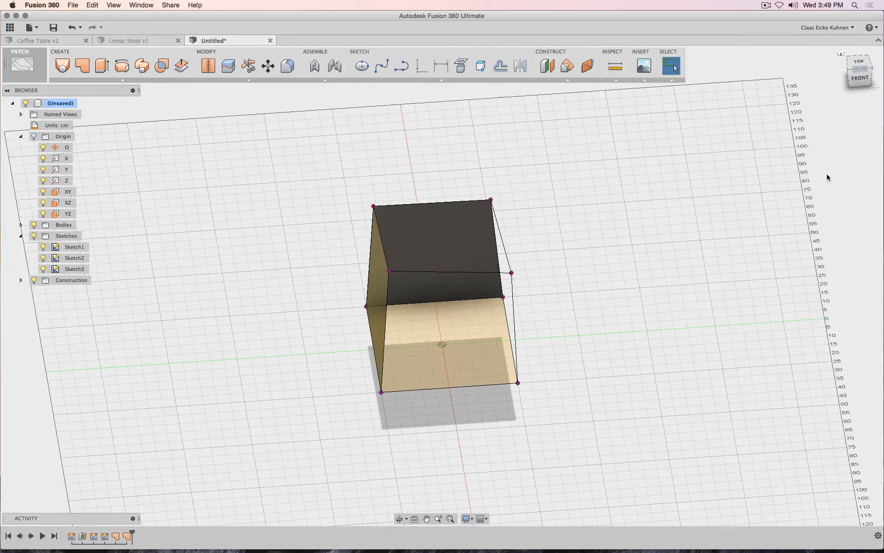
right_drag(792, 252, 798, 187)
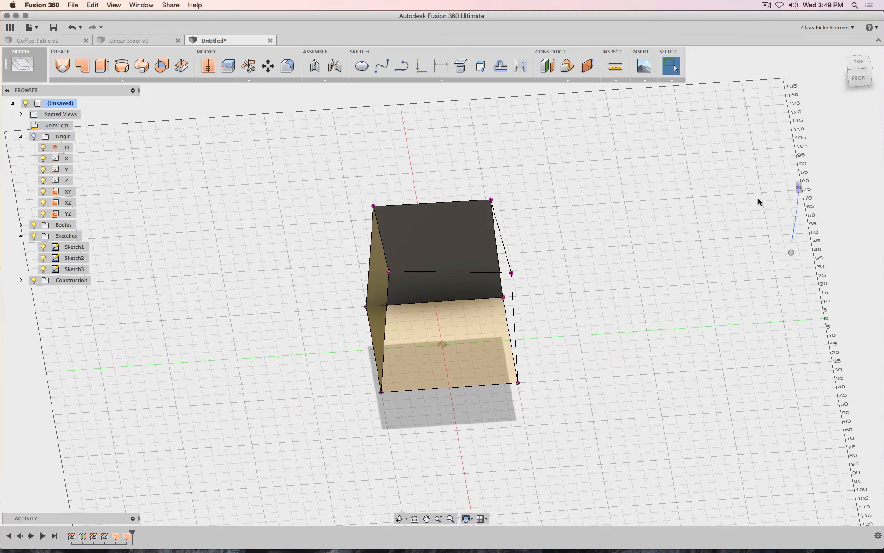
click(388, 294)
click(512, 286)
click(503, 384)
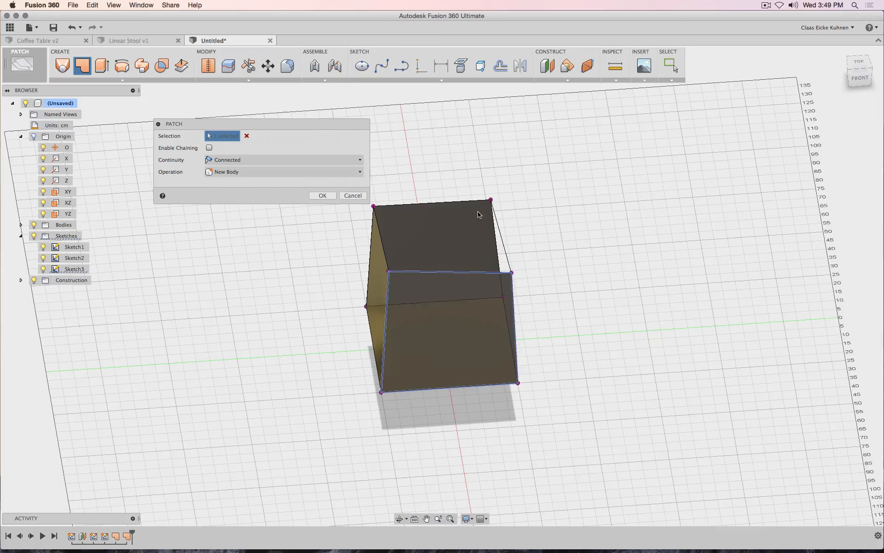
click(312, 198)
- Patch the remaining open right side from its four edges with chaining disabled
right_drag(575, 278, 584, 164)
drag(860, 78, 855, 72)
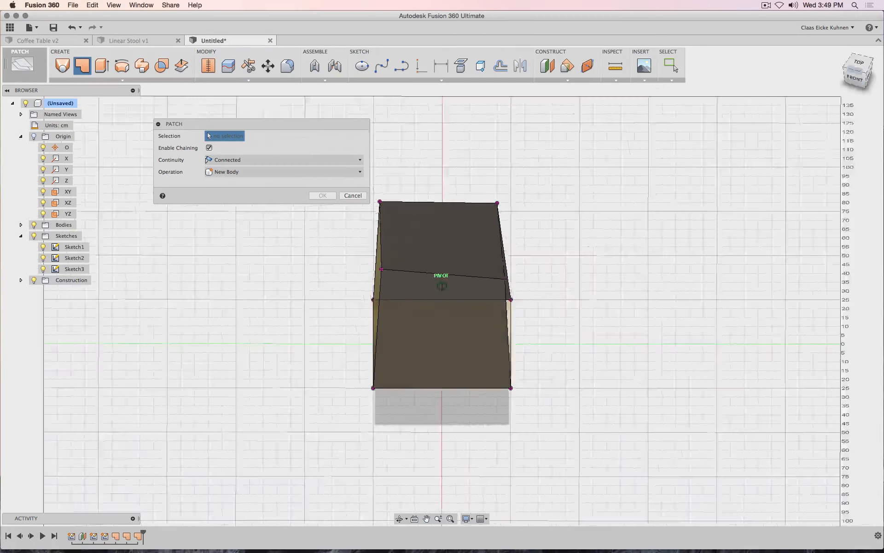
click(210, 147)
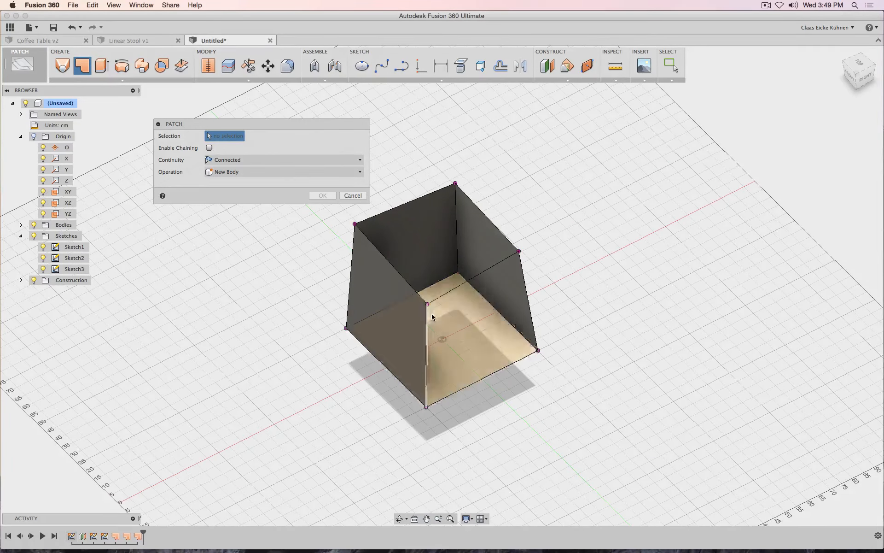
click(427, 377)
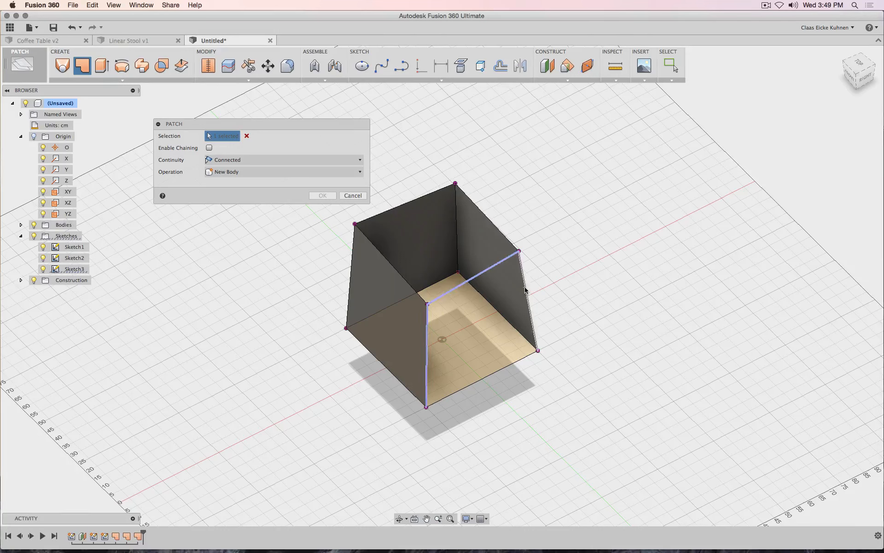
click(525, 358)
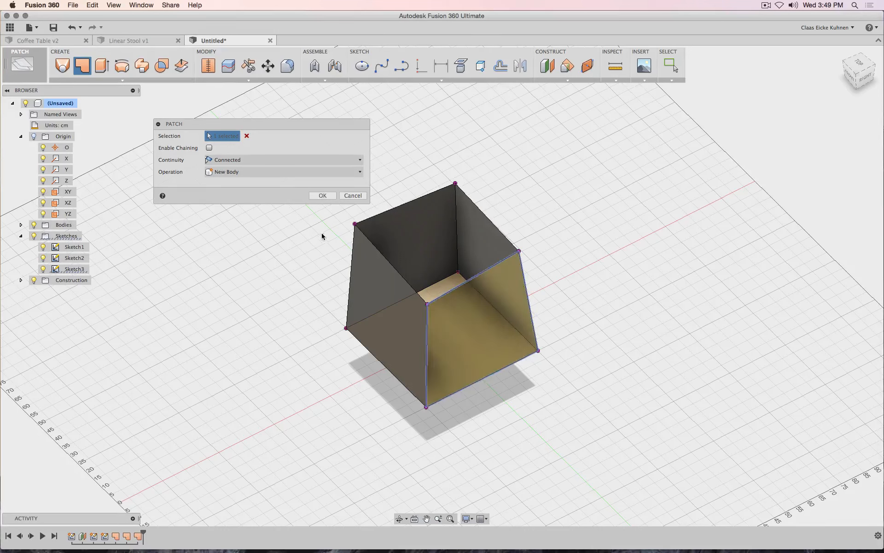
click(321, 197)
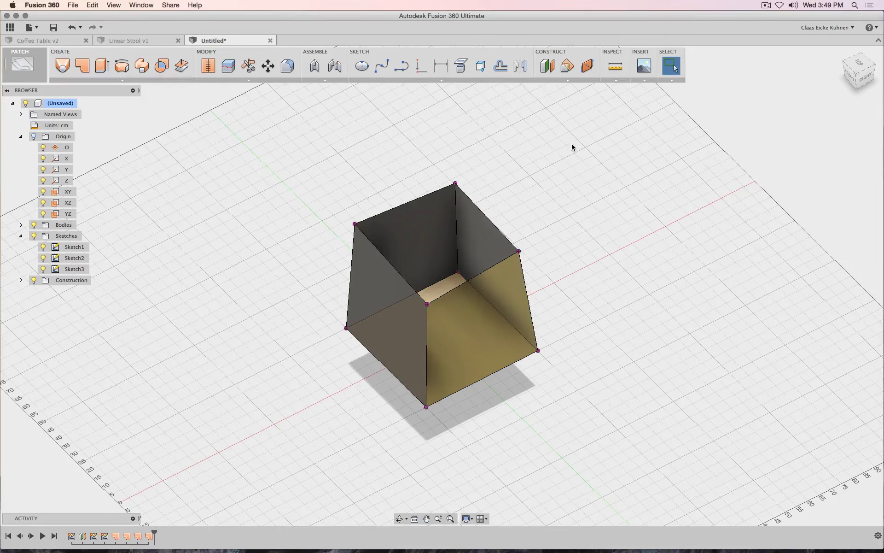
- Start a patch over the open top, using the upper square's chained edges as the boundary
click(84, 68)
click(479, 208)
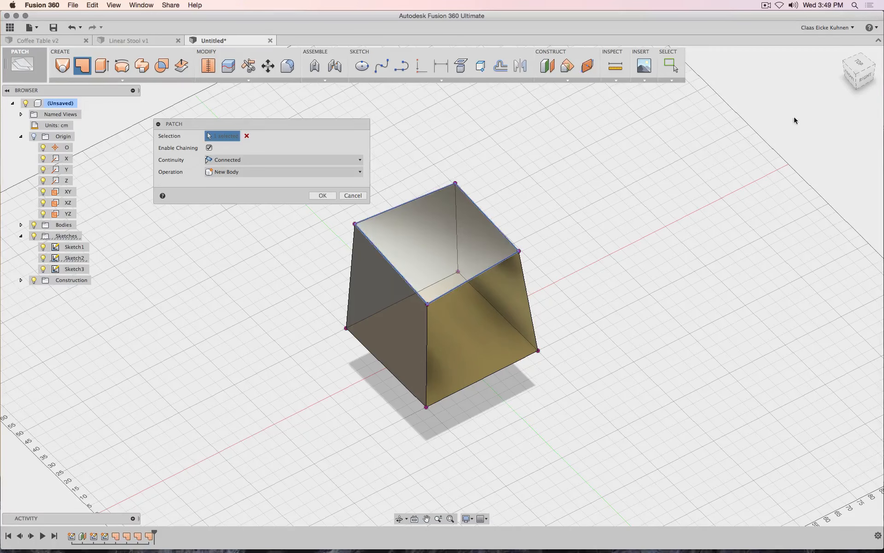
mouse_move(865, 81)
mouse_down()
mouse_move(861, 40)
mouse_move(862, 79)
mouse_up()
- Try Tangent and Curvature continuity on the top patch, set it back to Connected, and create the patch
click(269, 160)
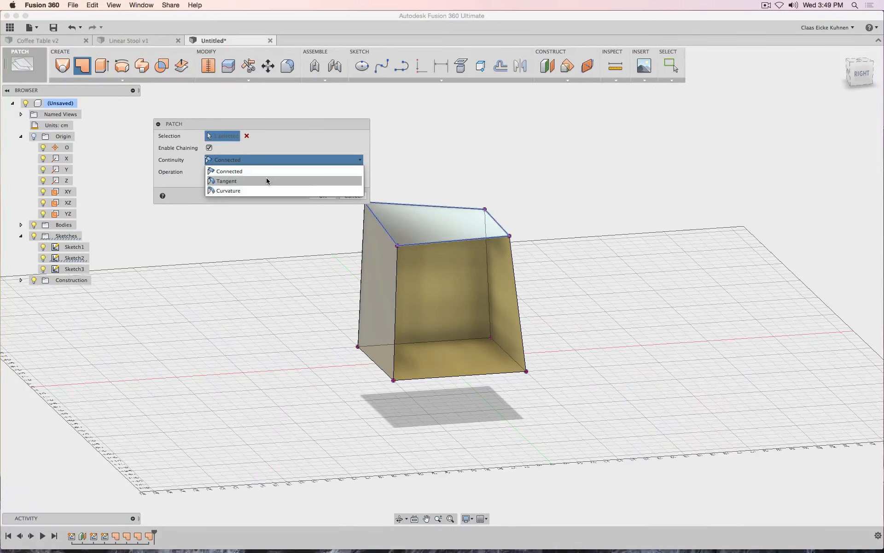
click(267, 181)
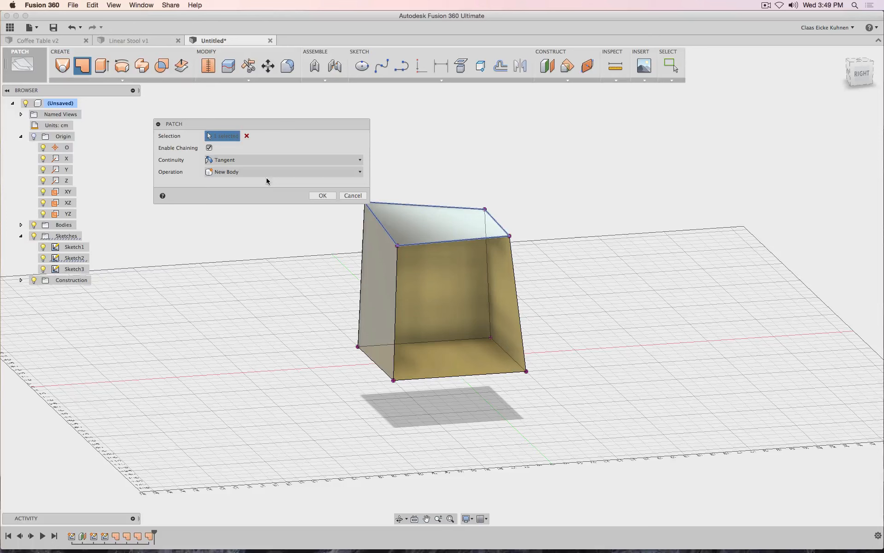
click(246, 160)
click(244, 186)
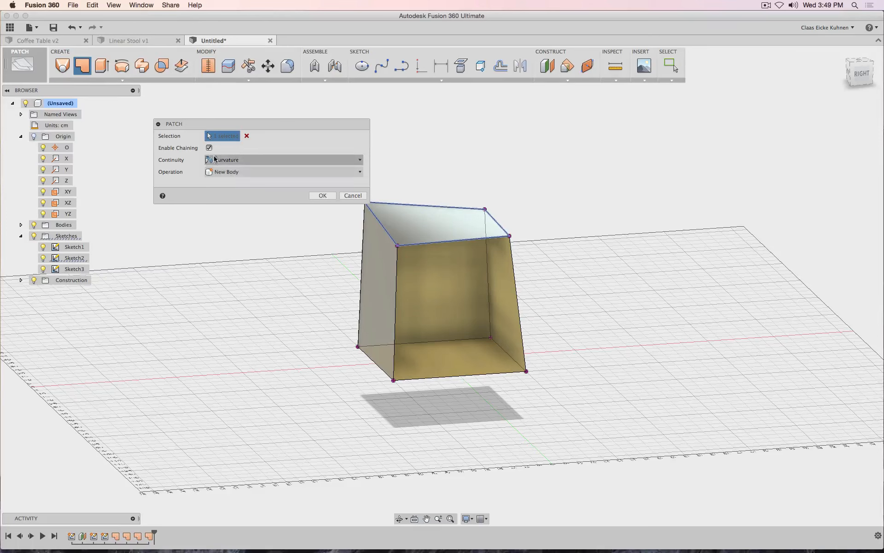
click(219, 160)
click(228, 171)
click(235, 160)
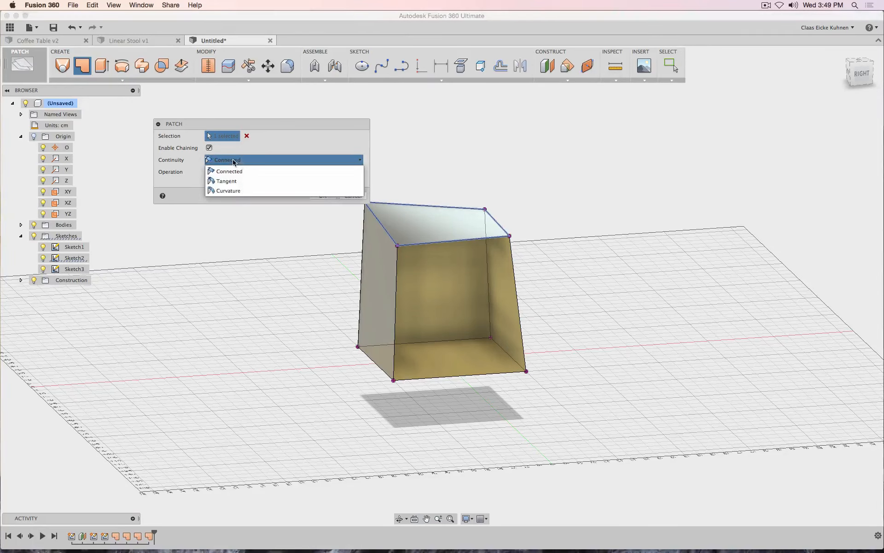
click(237, 172)
click(333, 193)
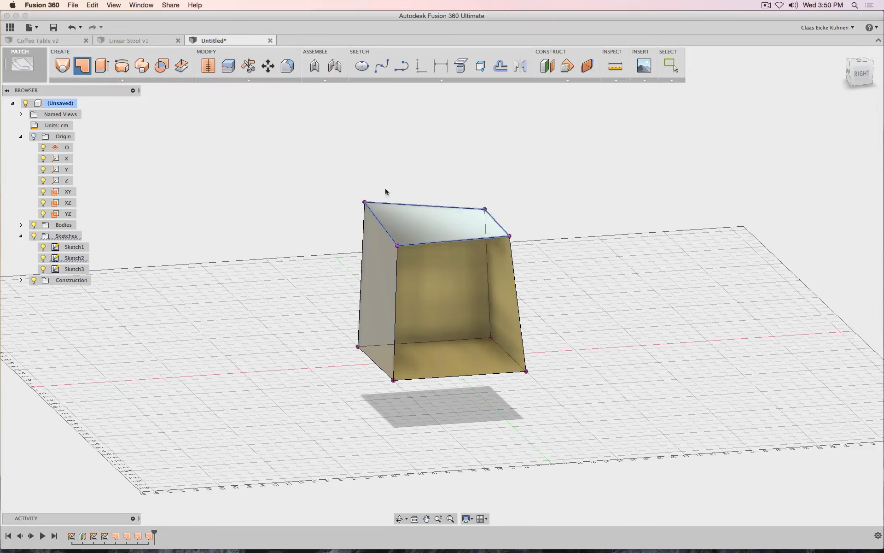
- Hide all sketches and stitch the five patch surfaces together with a tolerance of 0.01 cm
mouse_move(859, 75)
mouse_down()
mouse_move(846, 87)
mouse_move(681, 51)
mouse_move(442, 162)
mouse_move(272, 197)
mouse_up()
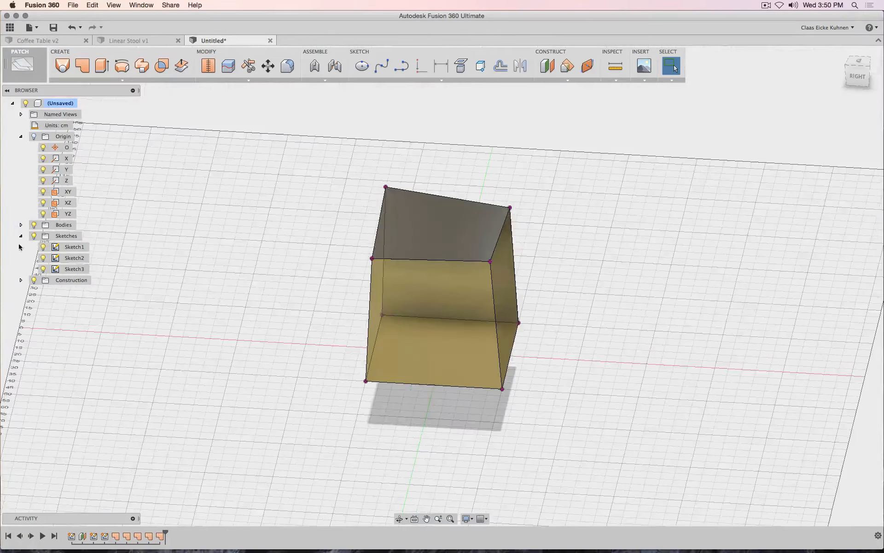
click(34, 237)
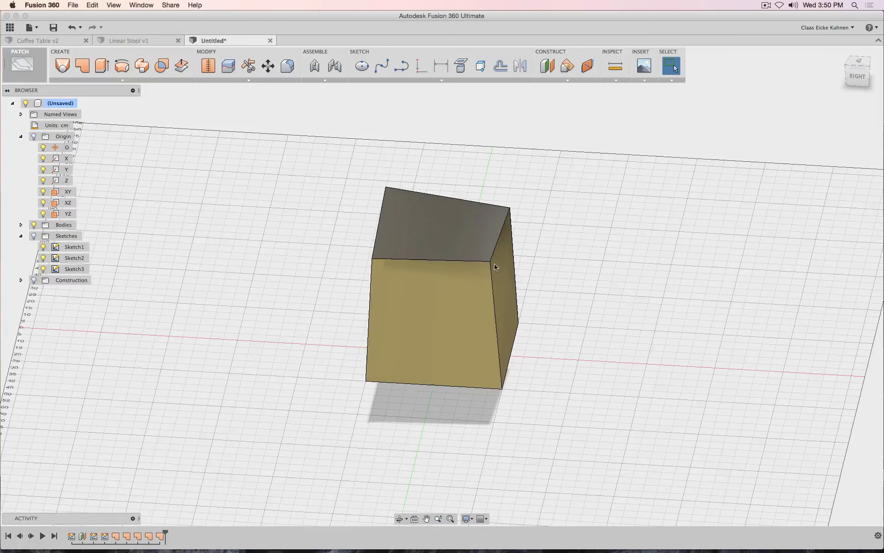
drag(243, 147, 640, 474)
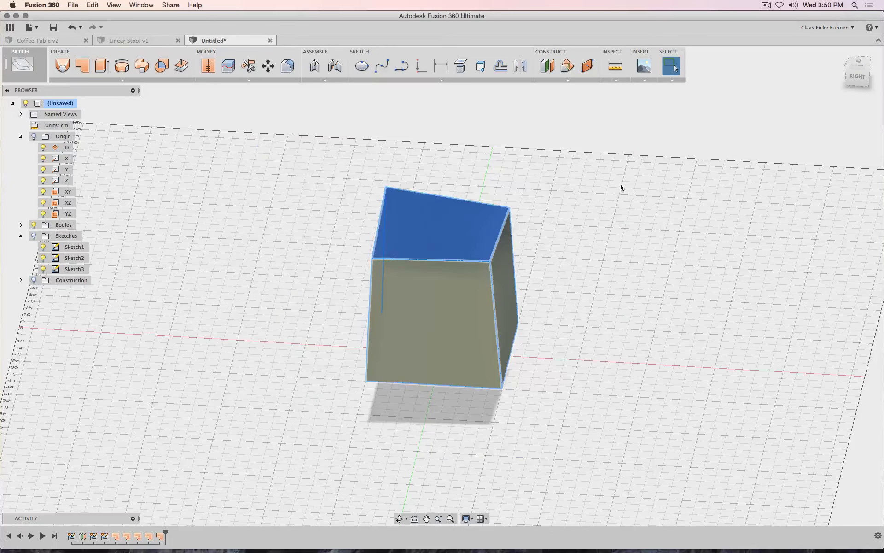
click(208, 66)
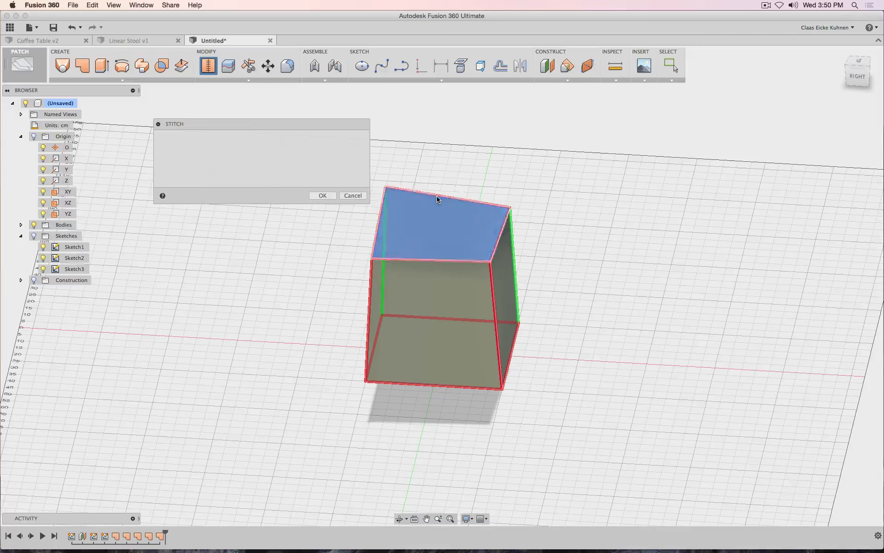
mouse_move(856, 77)
mouse_down()
mouse_move(813, 58)
mouse_move(723, 60)
mouse_move(709, 74)
mouse_up()
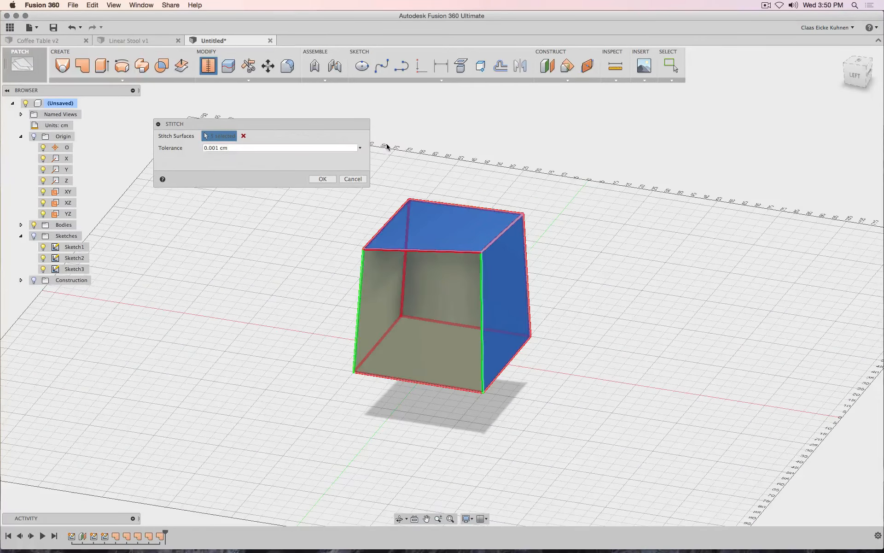
click(215, 148)
key(BackSpace)
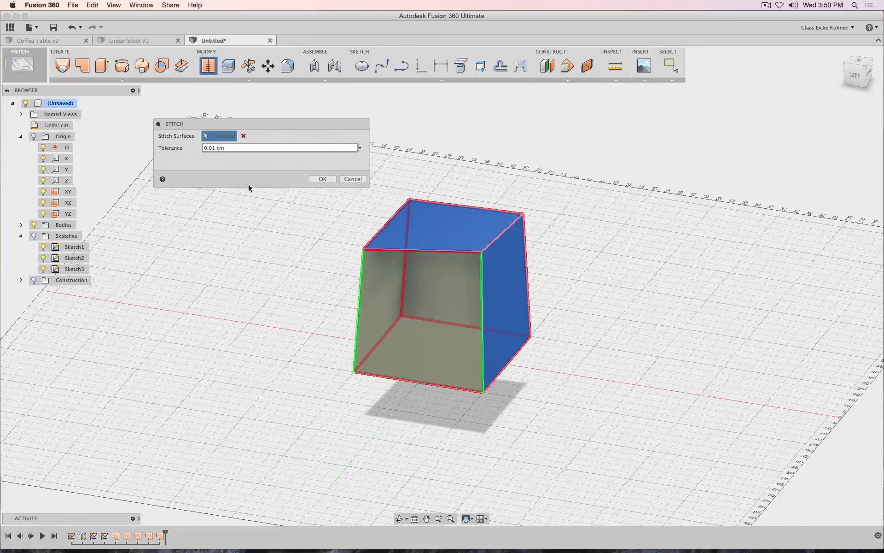
click(324, 178)
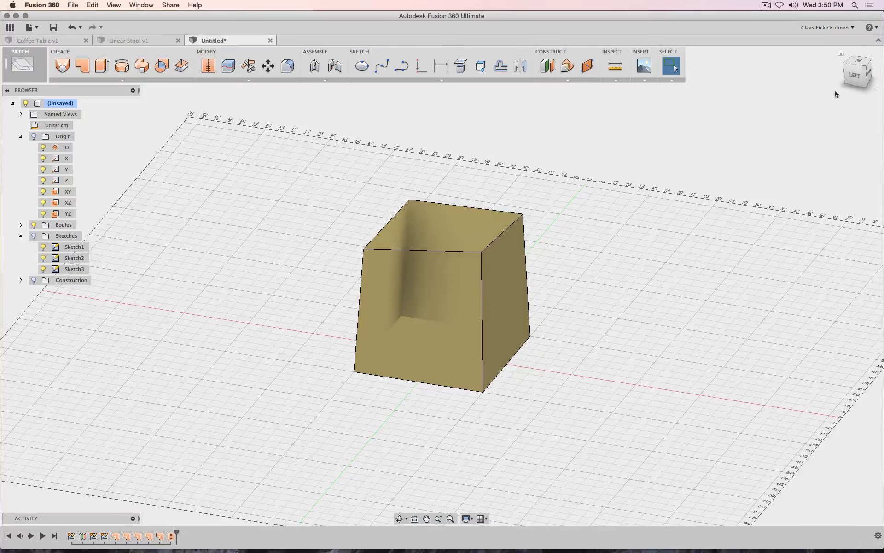
- Roll the timeline back to just before the Stitch feature
mouse_move(855, 72)
mouse_down()
mouse_move(831, 7)
mouse_move(829, 70)
mouse_up()
shift+middle_drag(253, 221, 247, 39)
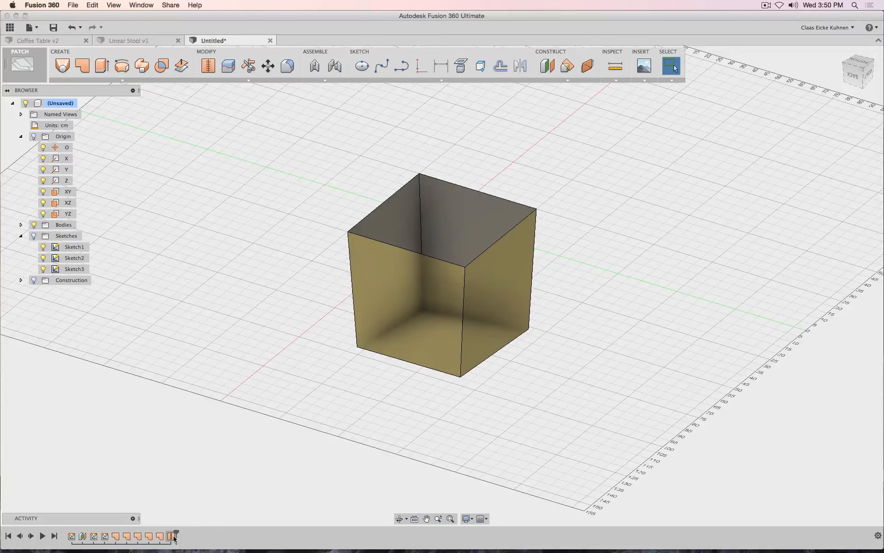
drag(176, 533, 166, 533)
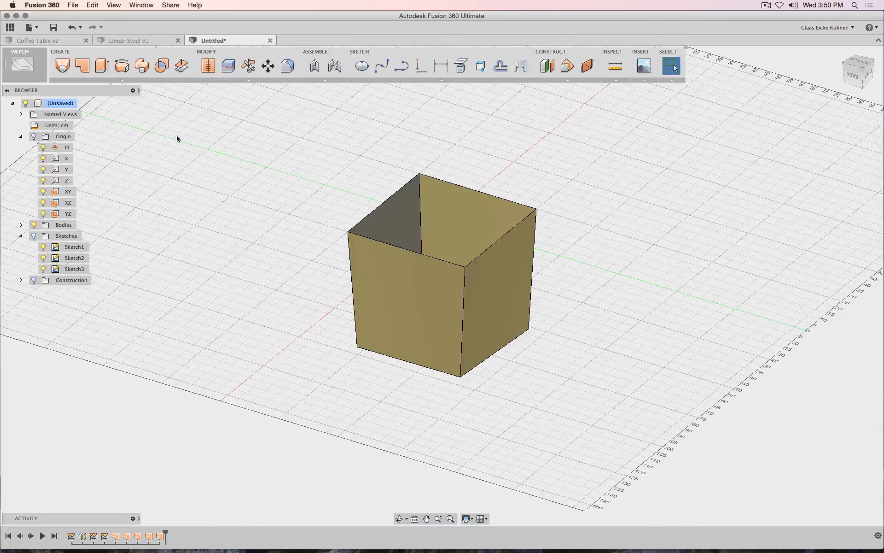
- Redo the rolled-back Stitch feature so the five patches are joined again
drag(861, 77, 860, 88)
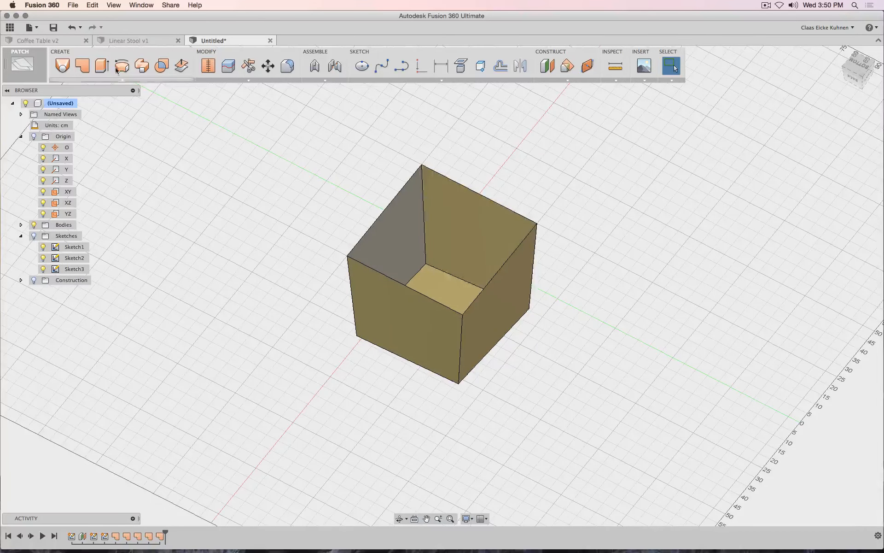
click(93, 27)
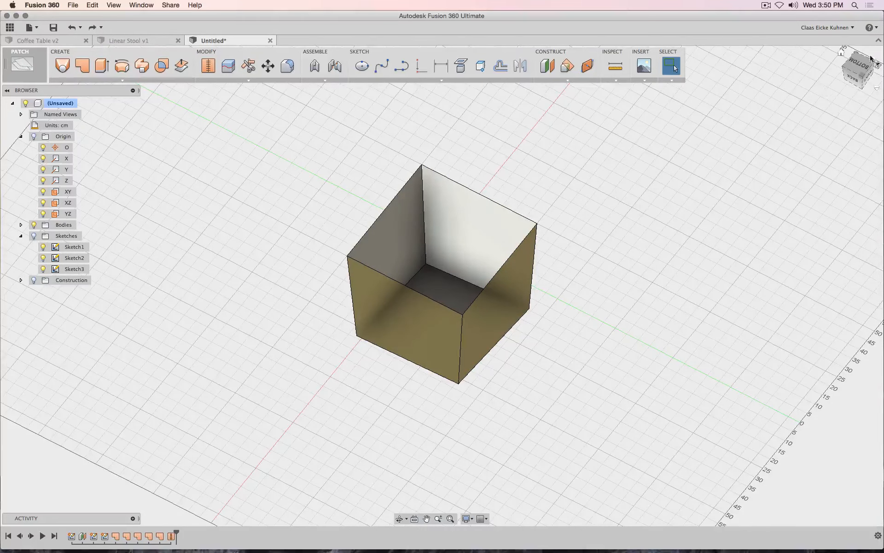
- Start a fillet on the stitched body's four vertical edges and four upper edges
drag(859, 69, 851, 323)
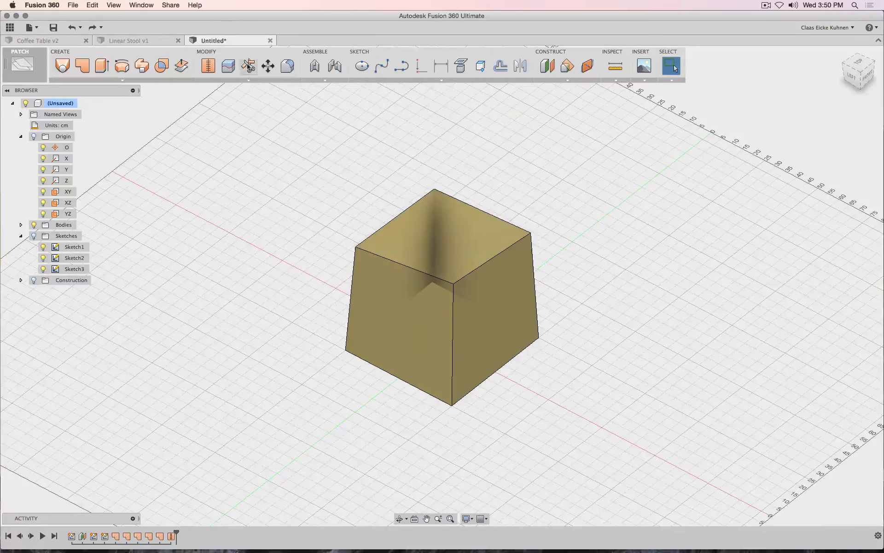
click(288, 67)
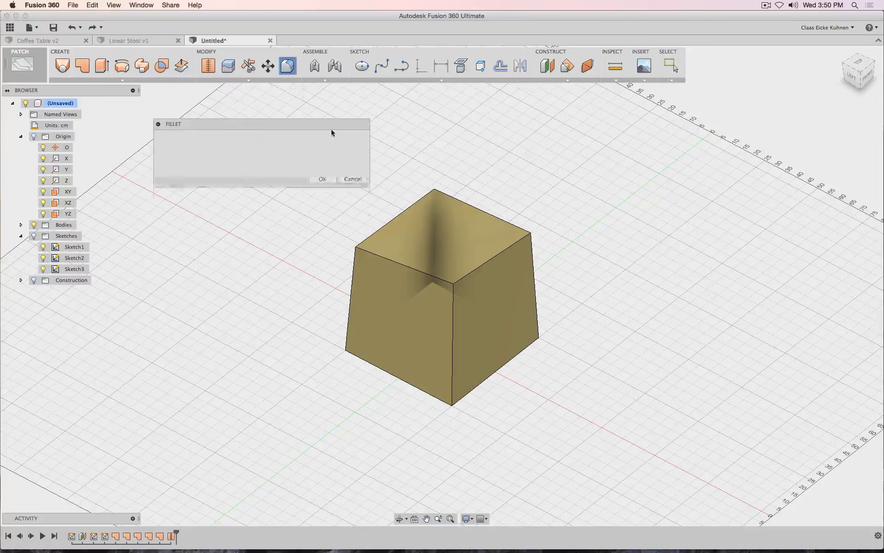
click(353, 256)
click(452, 300)
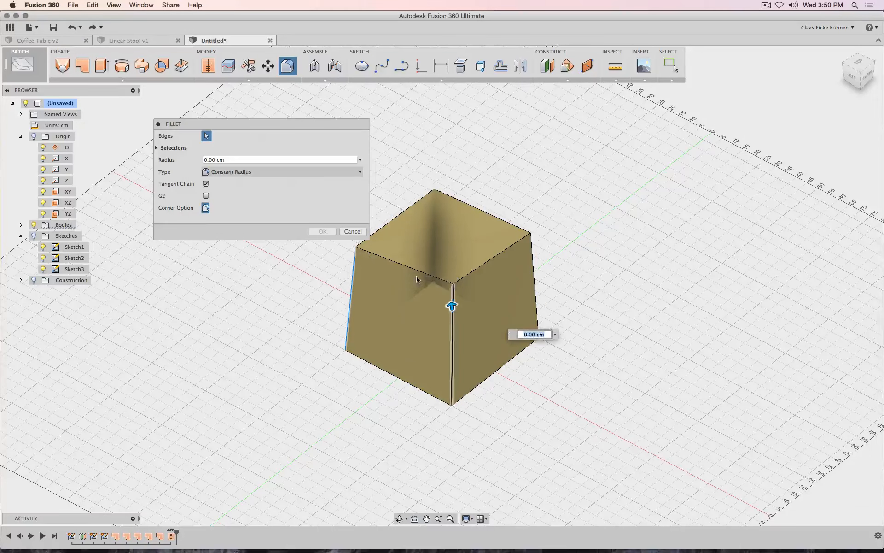
click(406, 265)
click(405, 211)
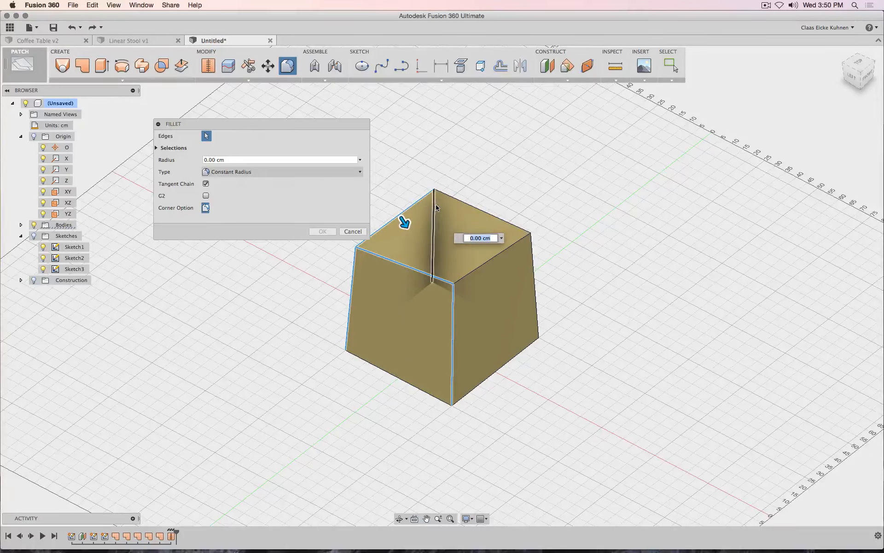
click(434, 205)
click(456, 199)
click(487, 262)
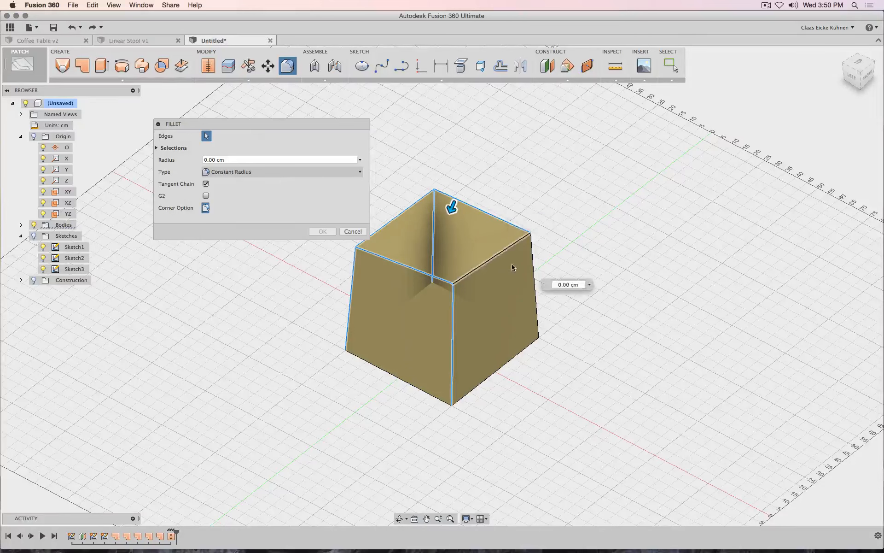
click(532, 261)
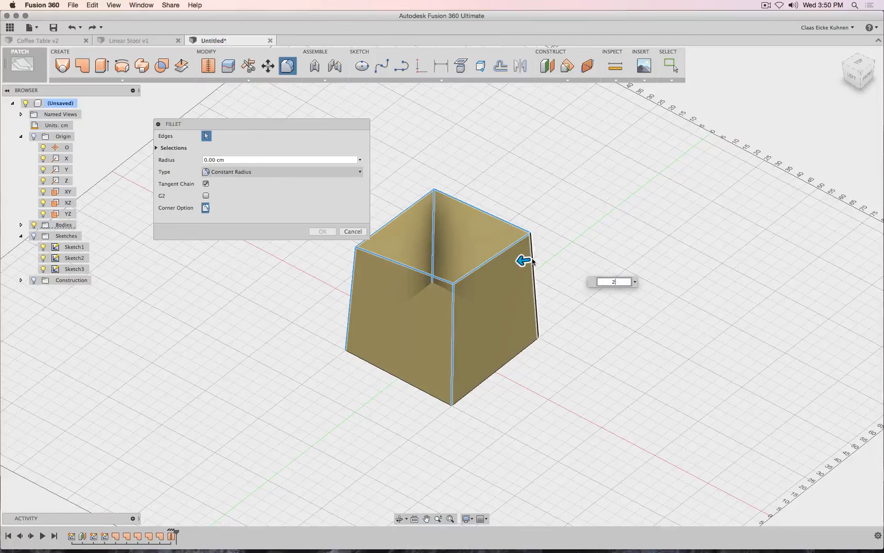
- Preview the fillet with a 2 cm radius, set the radius to 3 cm, and create it
key(Return)
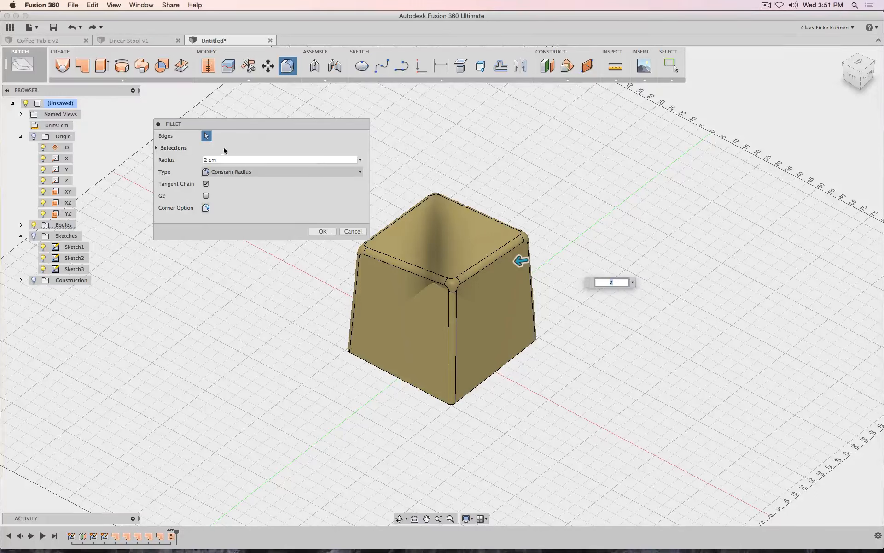
text(3)
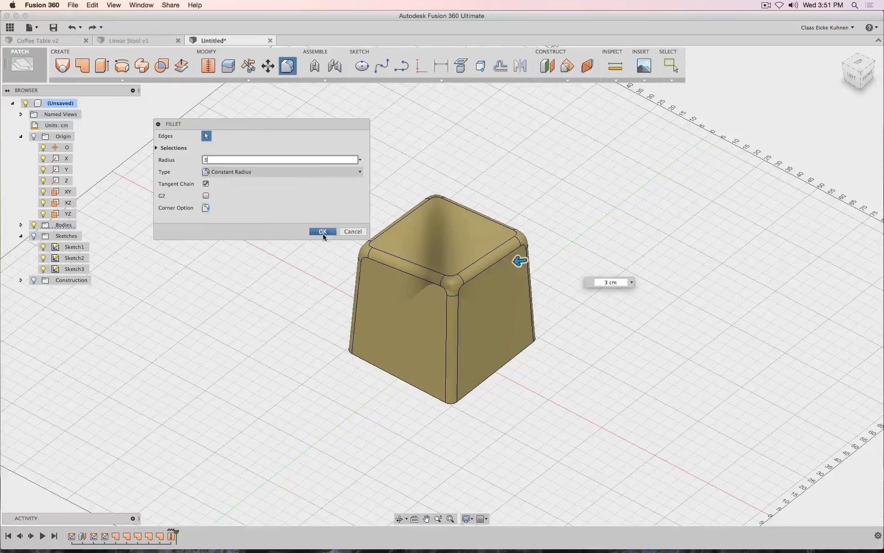
click(318, 230)
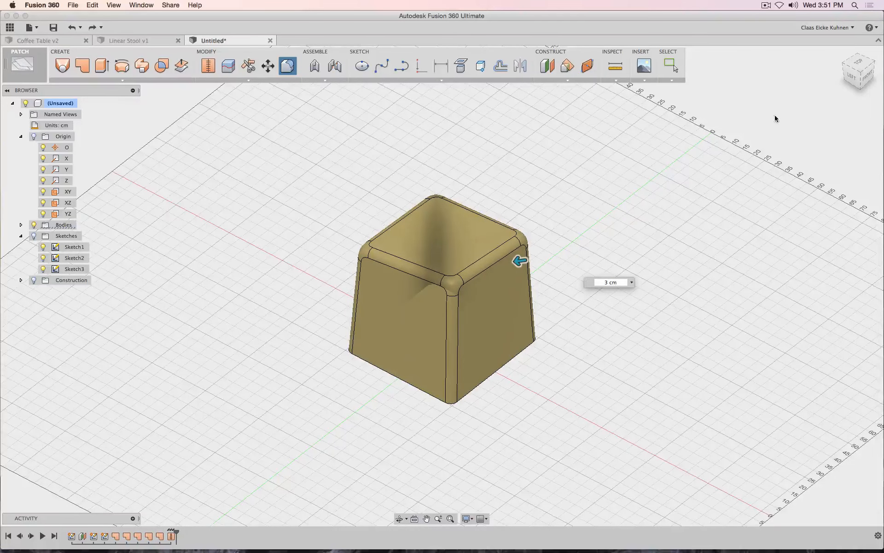
- Thicken the chained faces of the filleted surface by 2 cm on one side as a new body
click(869, 76)
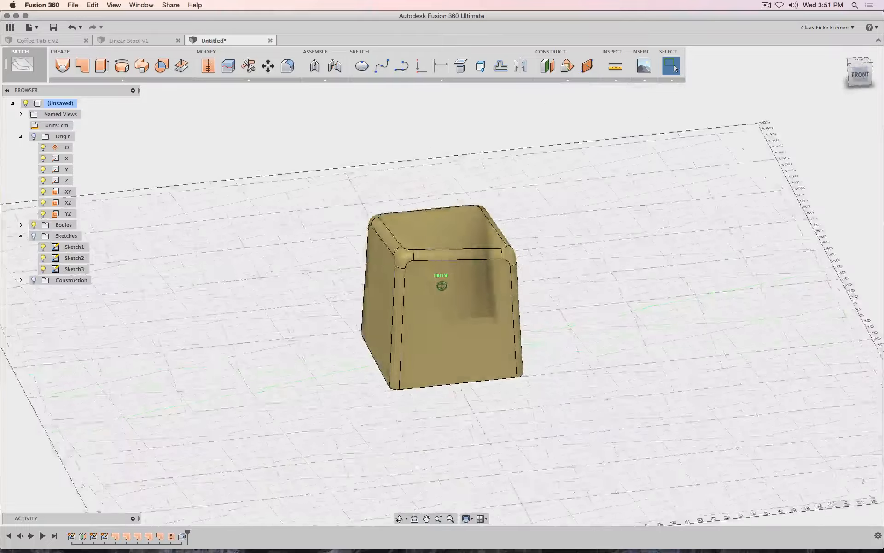
mouse_move(869, 76)
mouse_down()
mouse_move(841, 81)
mouse_move(823, 69)
mouse_move(820, 88)
mouse_move(795, 90)
mouse_move(808, 53)
mouse_move(801, 19)
mouse_up()
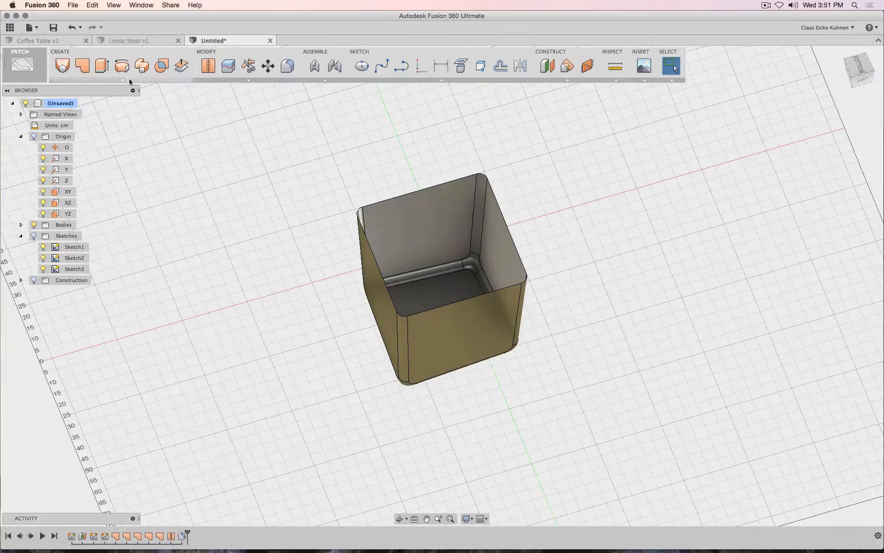
click(155, 82)
click(118, 167)
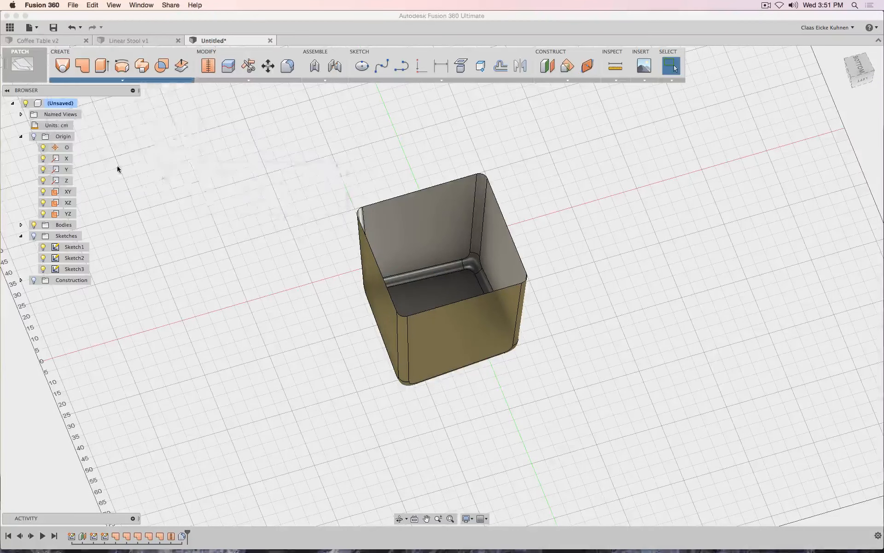
click(418, 223)
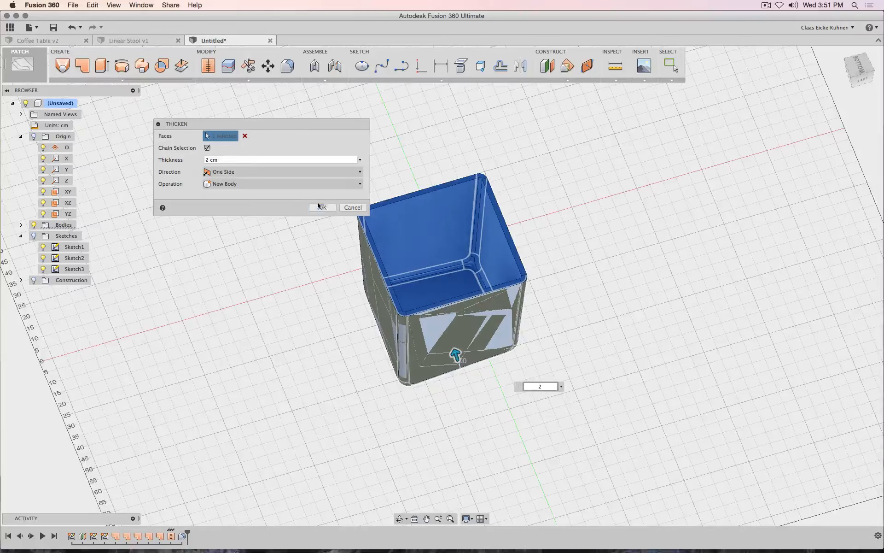
click(322, 208)
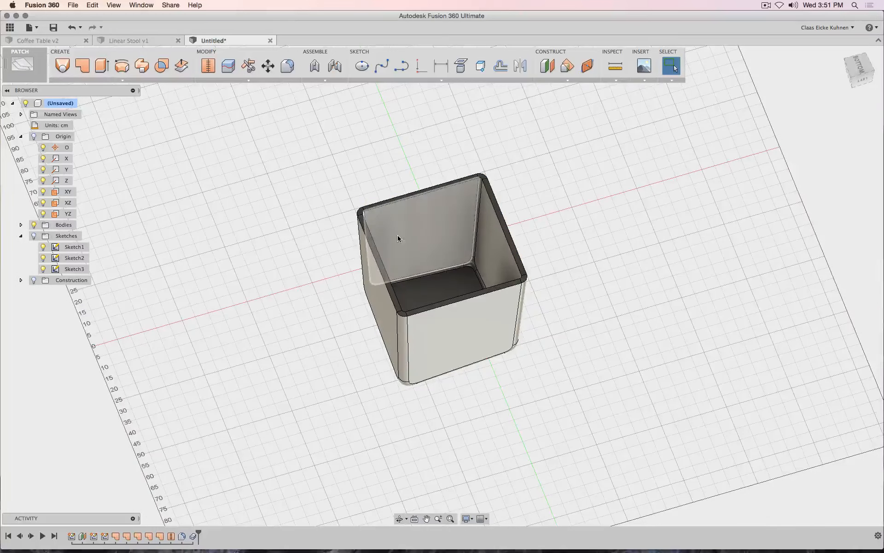
- Examine the thickened body's lower edges against the ground plane in the right view
click(855, 71)
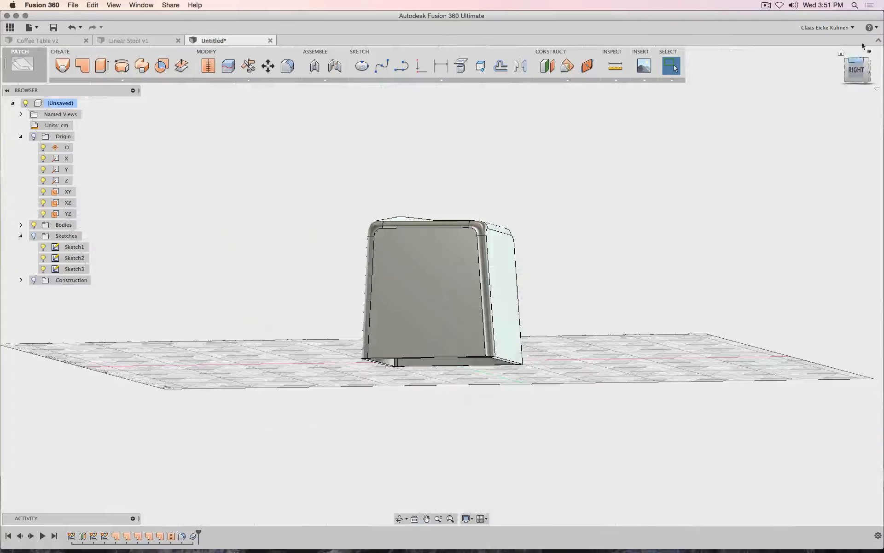
scroll(551, 375, up, 10)
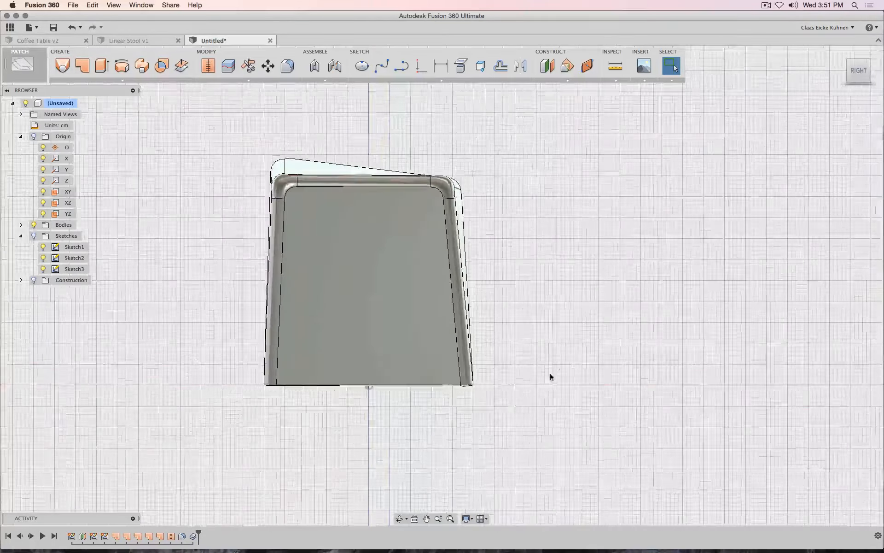
scroll(479, 390, up, 1)
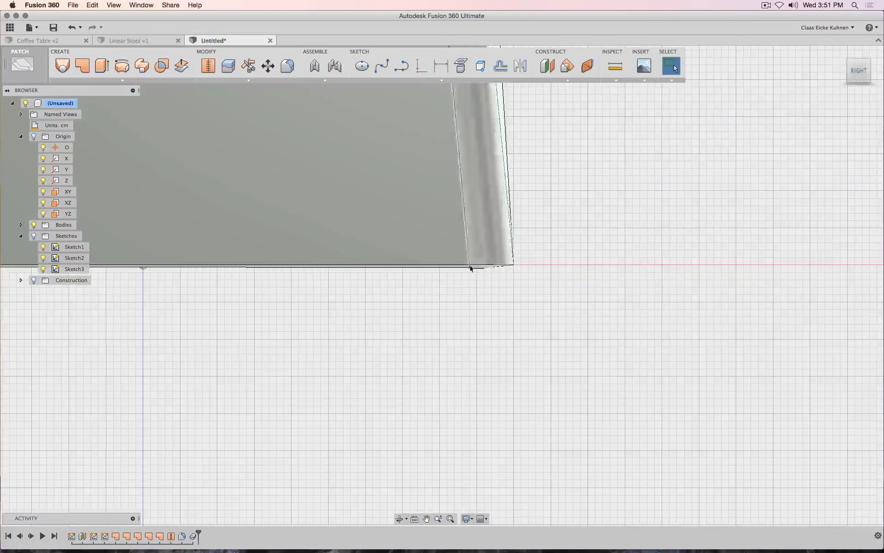
scroll(442, 333, down, 2)
scroll(441, 335, down, 5)
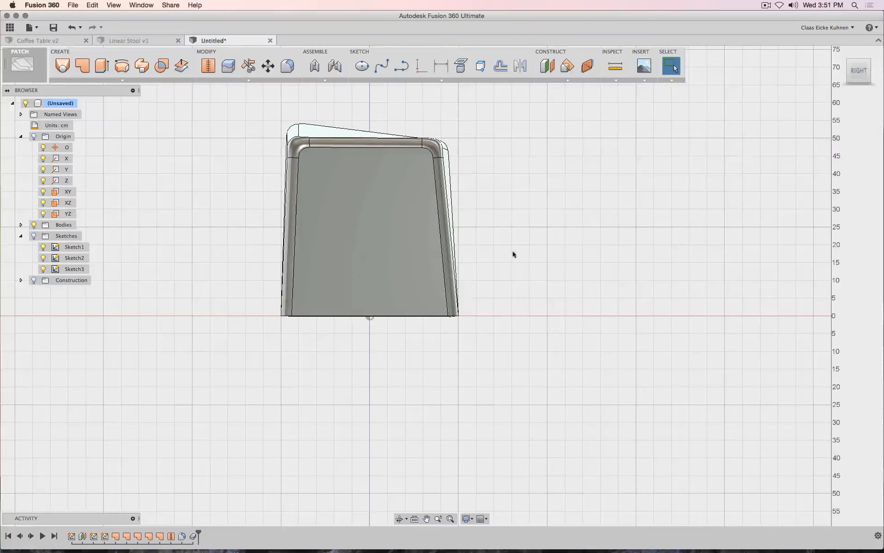
scroll(167, 248, up, 4)
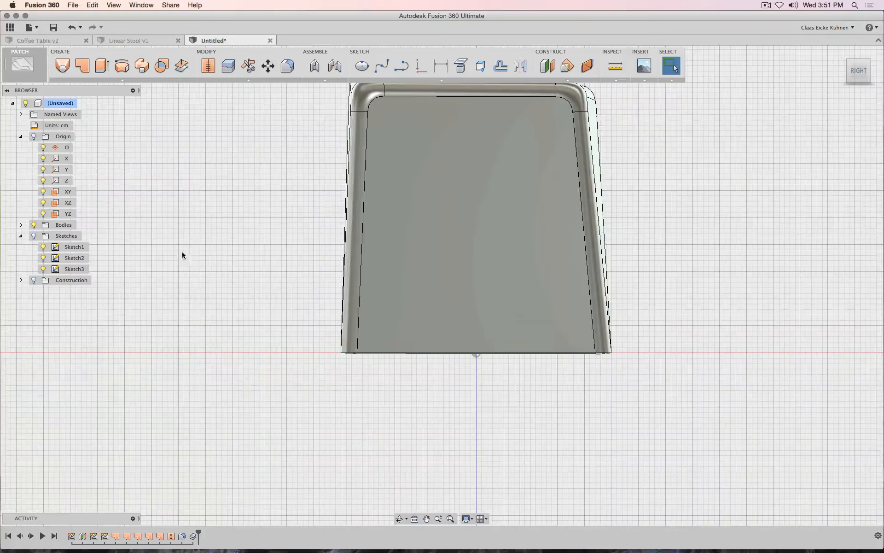
scroll(184, 256, down, 5)
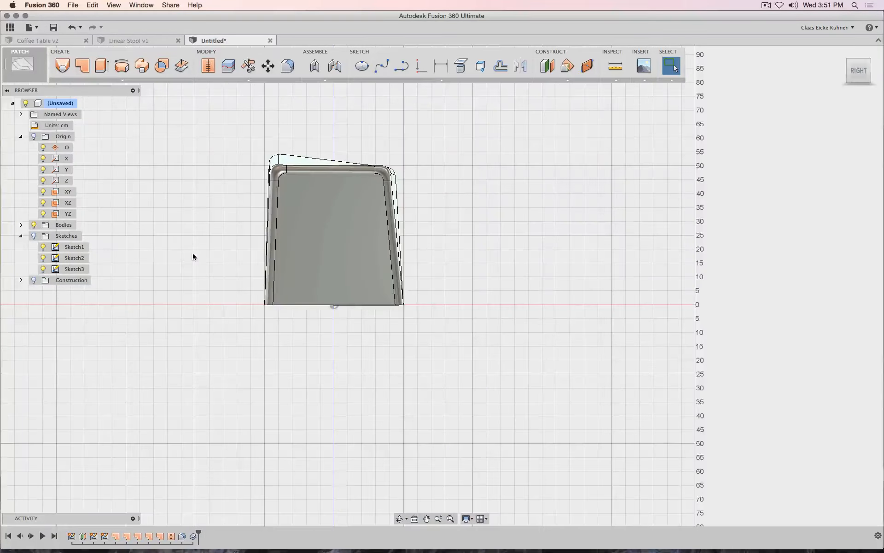
mouse_move(859, 76)
mouse_down()
mouse_move(861, 17)
mouse_move(861, 85)
mouse_up()
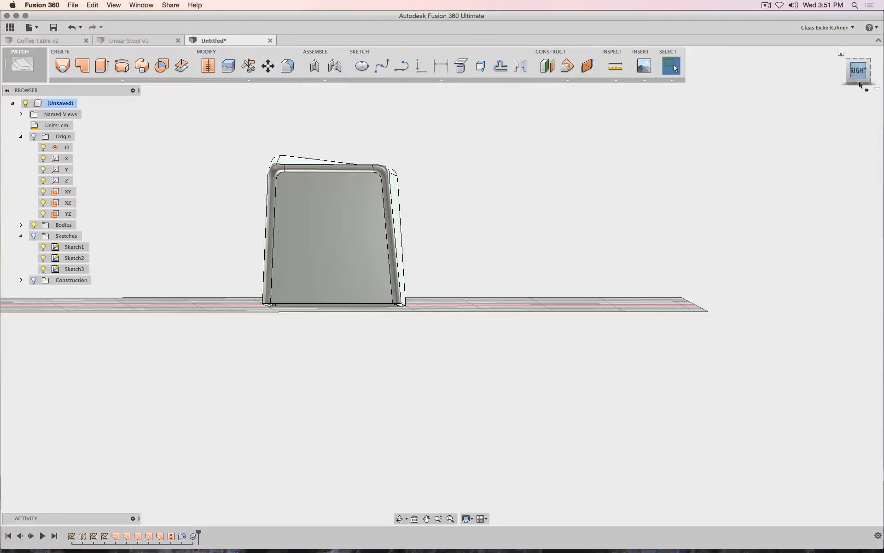
click(859, 75)
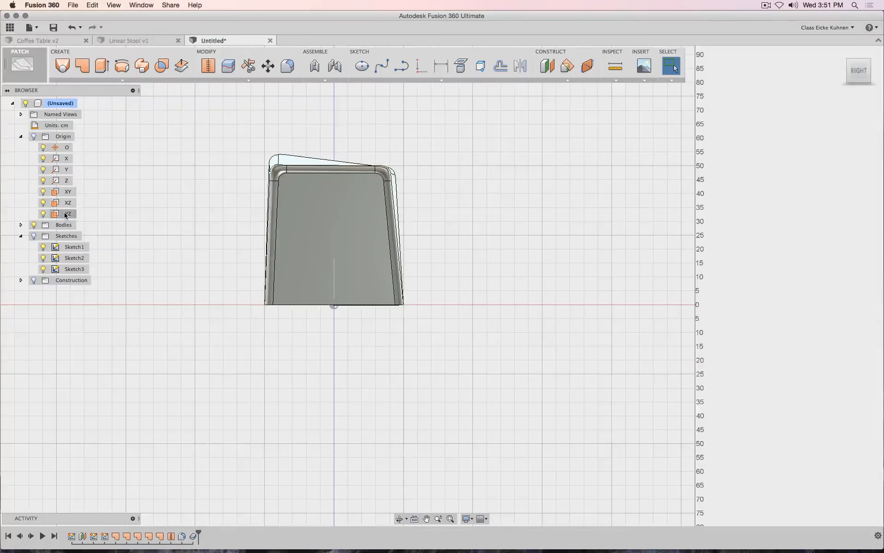
- Split the thickened body with the XY origin plane as the splitting tool
click(68, 192)
drag(852, 76, 836, 86)
click(229, 67)
click(298, 219)
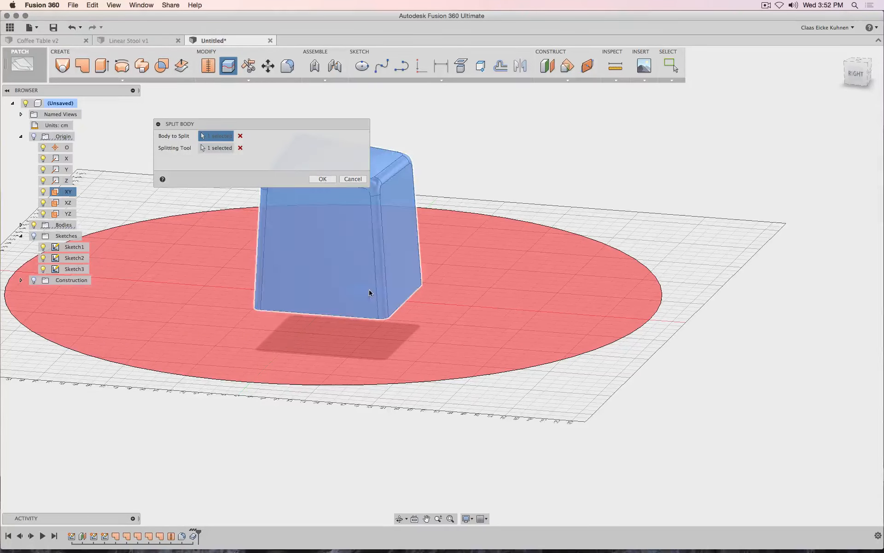
click(322, 179)
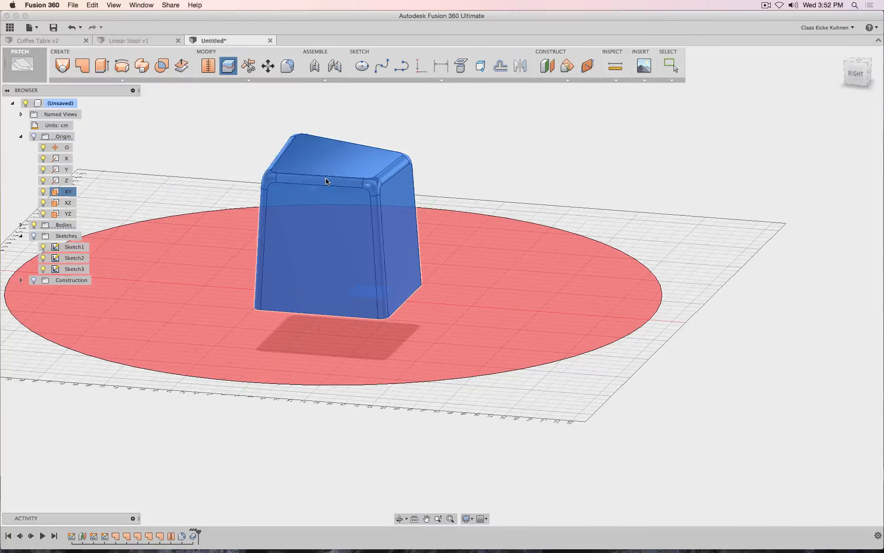
key(Escape)
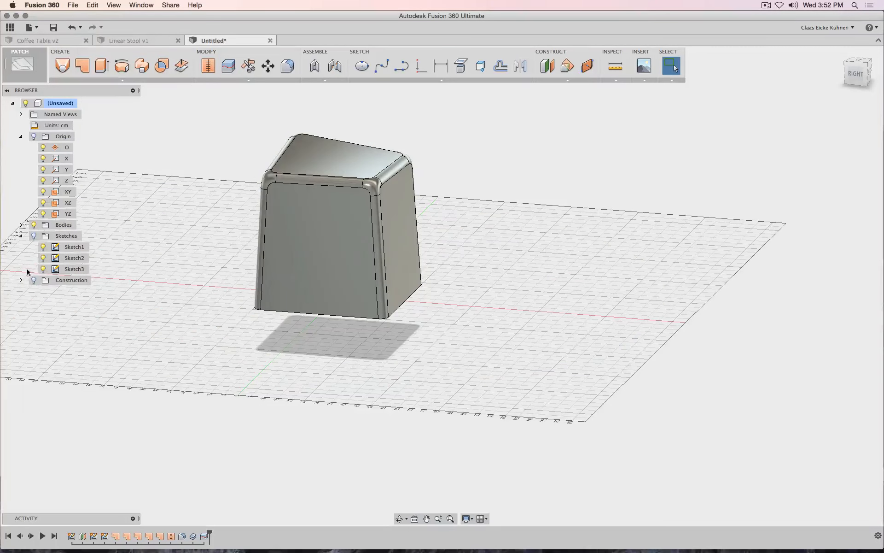
- Isolate and delete the thin rim body below the XY plane, and show the main body again
click(21, 224)
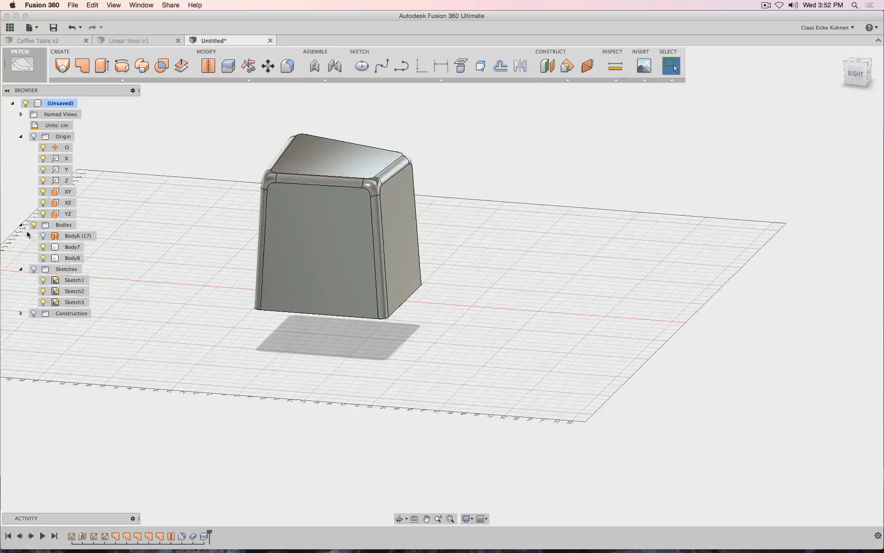
click(46, 248)
click(44, 258)
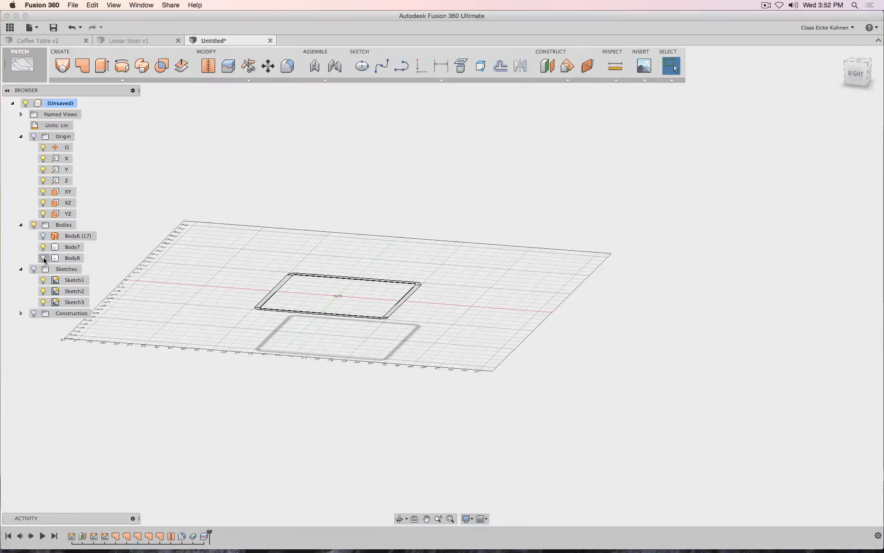
click(74, 249)
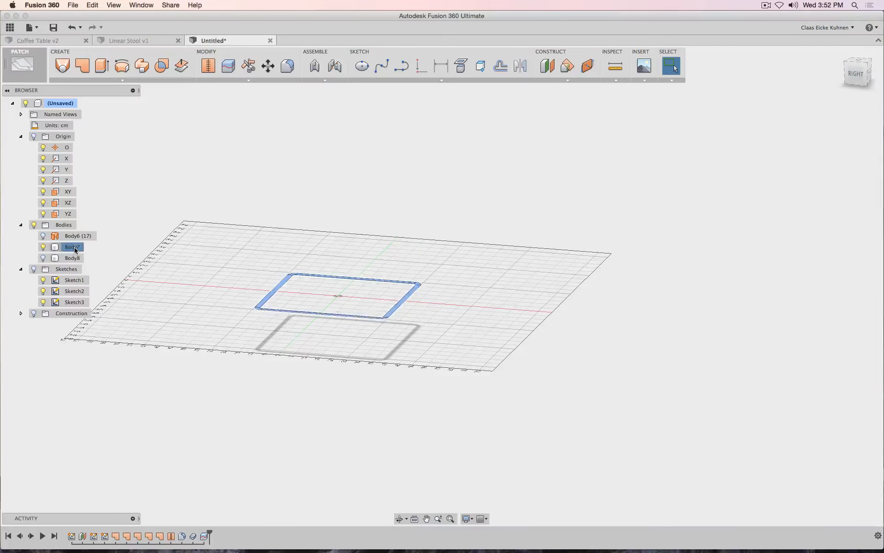
key(Delete)
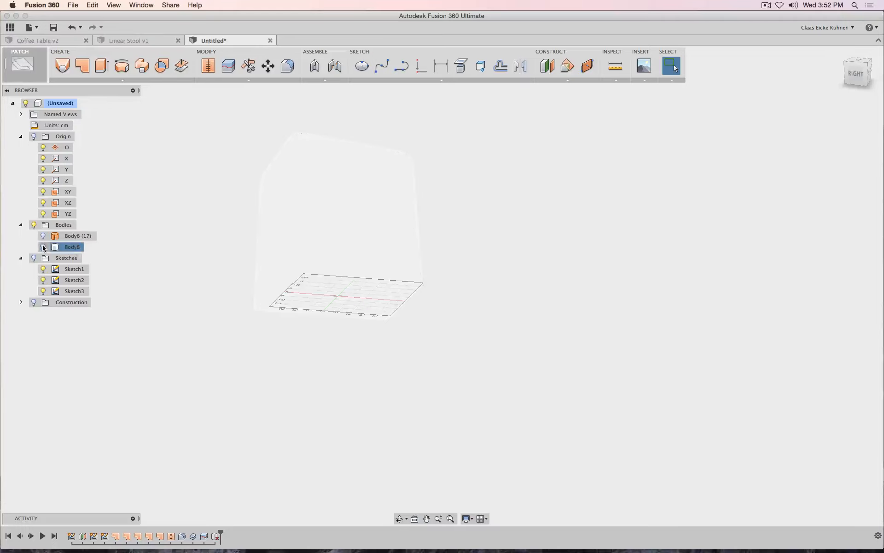
click(43, 247)
- Inspect the trimmed body in perspective and in the right and top views
mouse_move(858, 74)
mouse_down()
mouse_move(852, 5)
mouse_move(852, 99)
mouse_move(795, 80)
mouse_move(829, 75)
mouse_move(824, 39)
mouse_move(845, 53)
mouse_move(846, 77)
mouse_move(859, 85)
mouse_up()
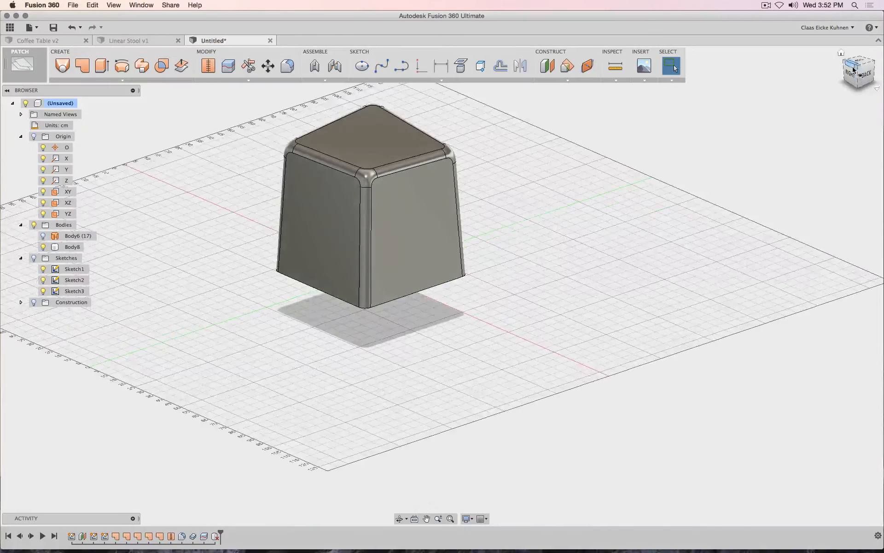
click(858, 69)
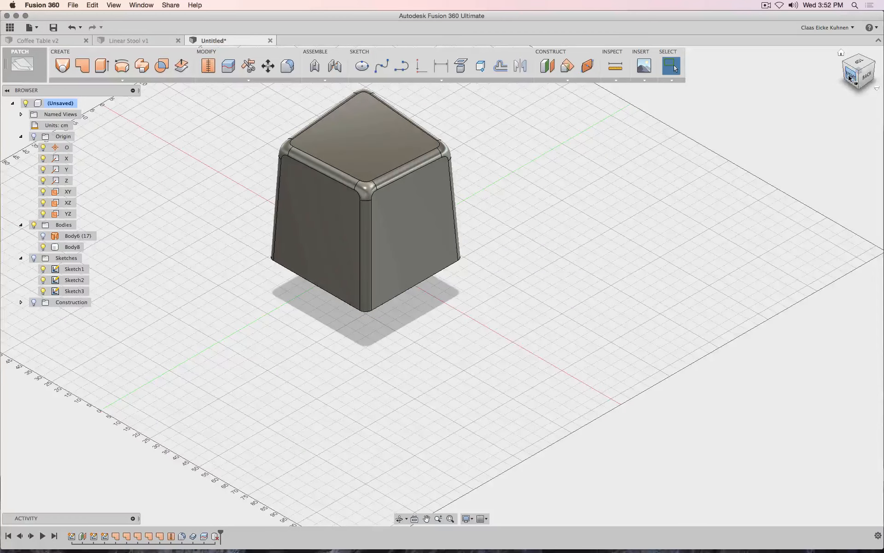
click(851, 78)
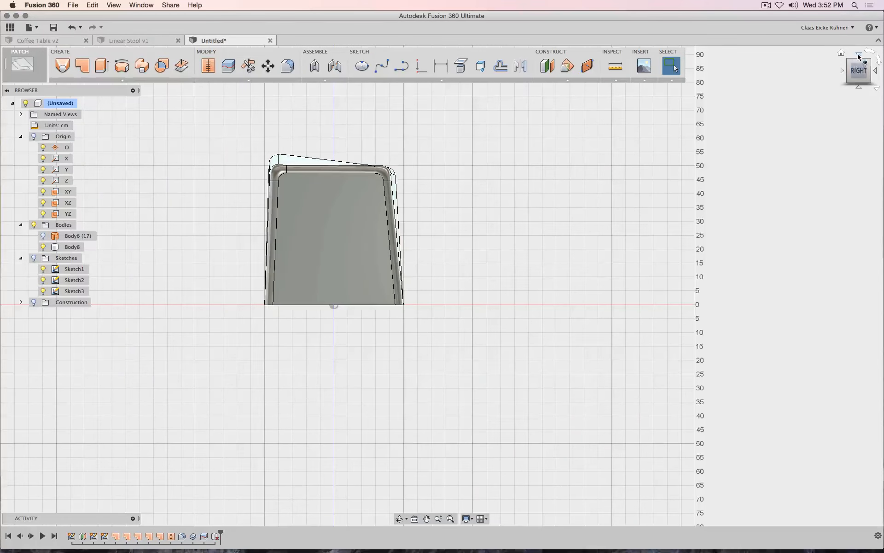
click(859, 54)
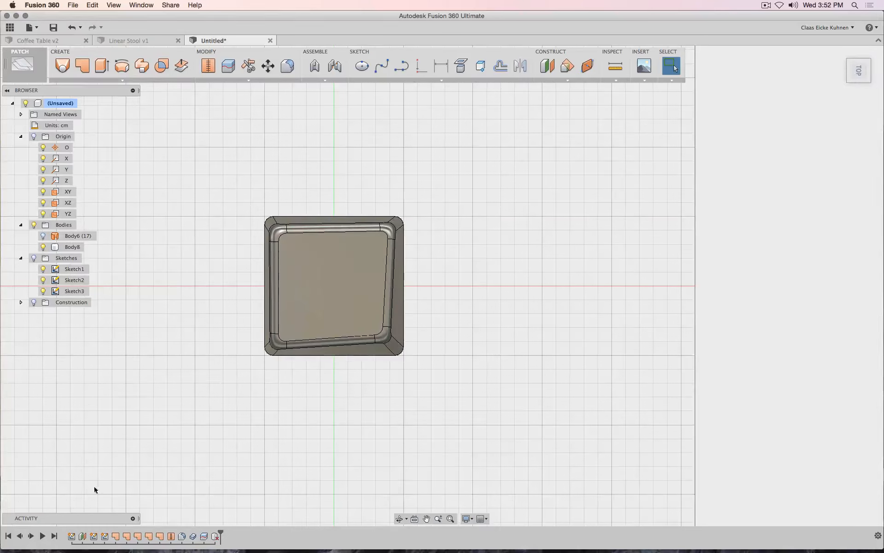
- Show the sketches with Sketch3 hidden, and move one corner point of the square base sketch outward in the top view
click(34, 257)
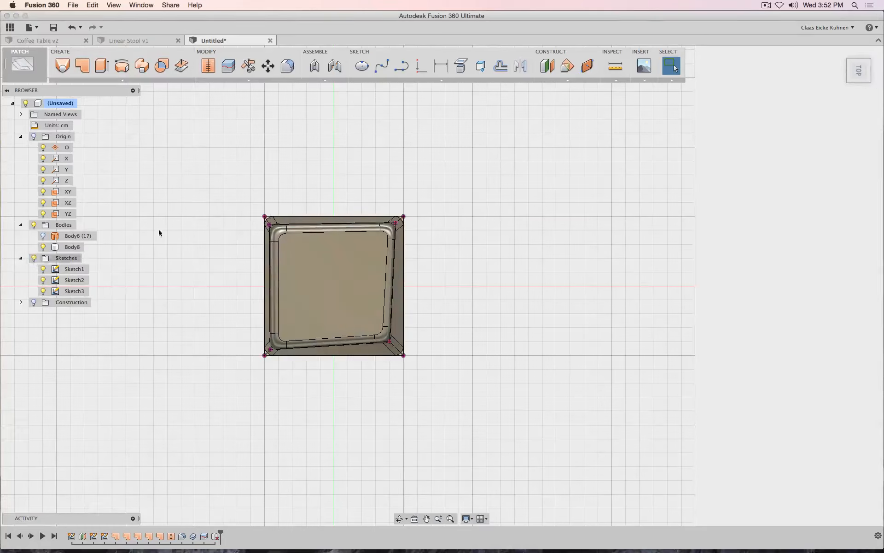
click(43, 279)
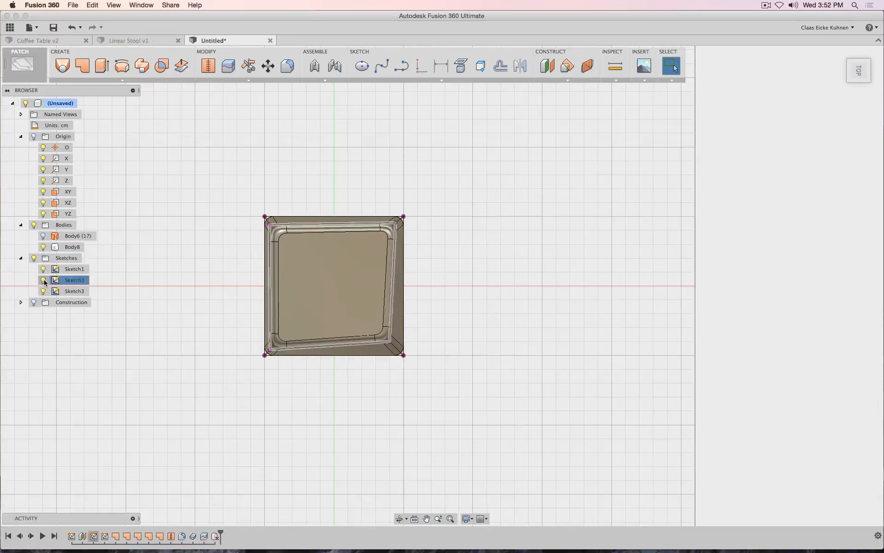
click(43, 280)
click(43, 290)
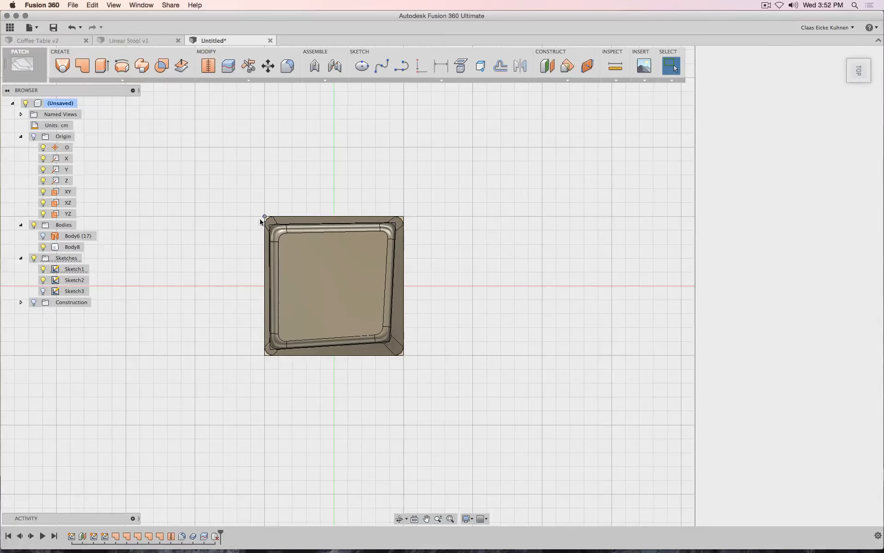
drag(264, 217, 253, 208)
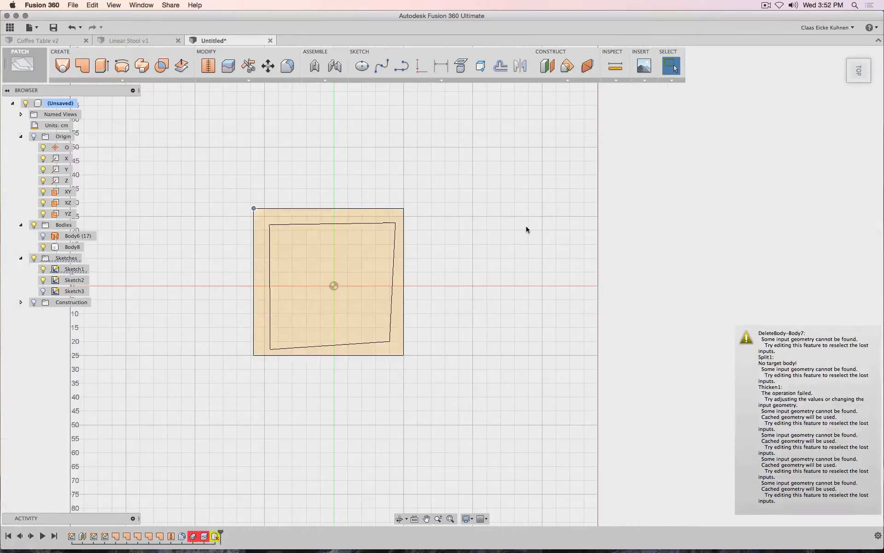
- Roll the history back to before the fillet, show the stitched patch body, and replay the fillet to check both features
drag(858, 72, 870, 52)
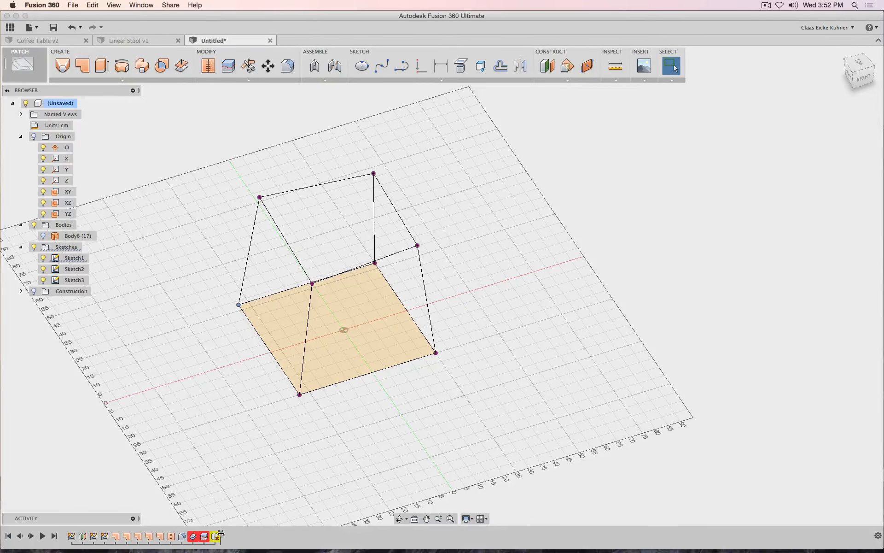
drag(202, 533, 176, 534)
click(43, 235)
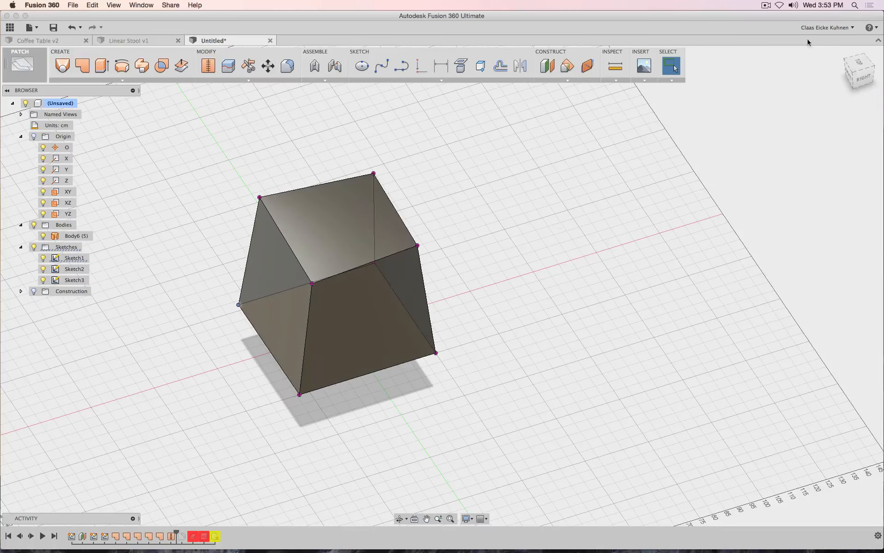
drag(863, 77, 861, 52)
mouse_move(475, 276)
shift+middle_down()
mouse_move(472, 223)
mouse_move(477, 371)
shift+middle_up()
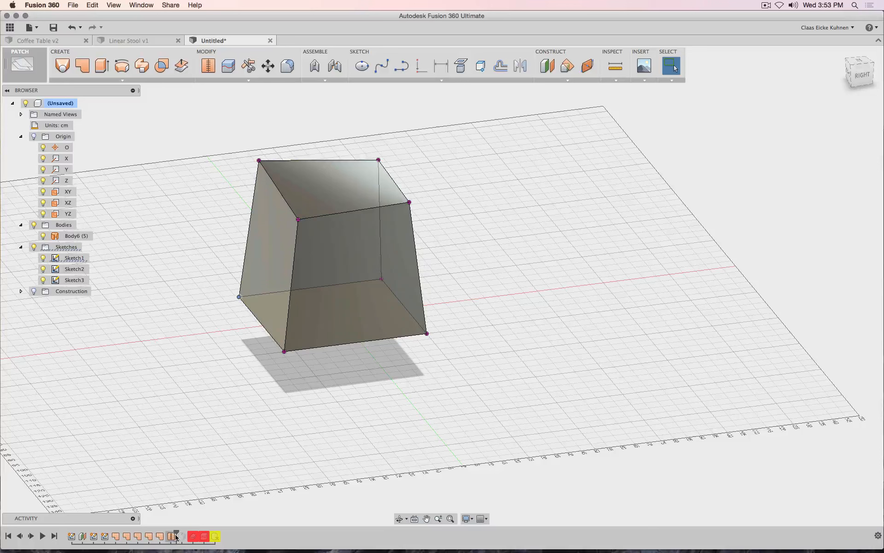
drag(177, 536, 184, 533)
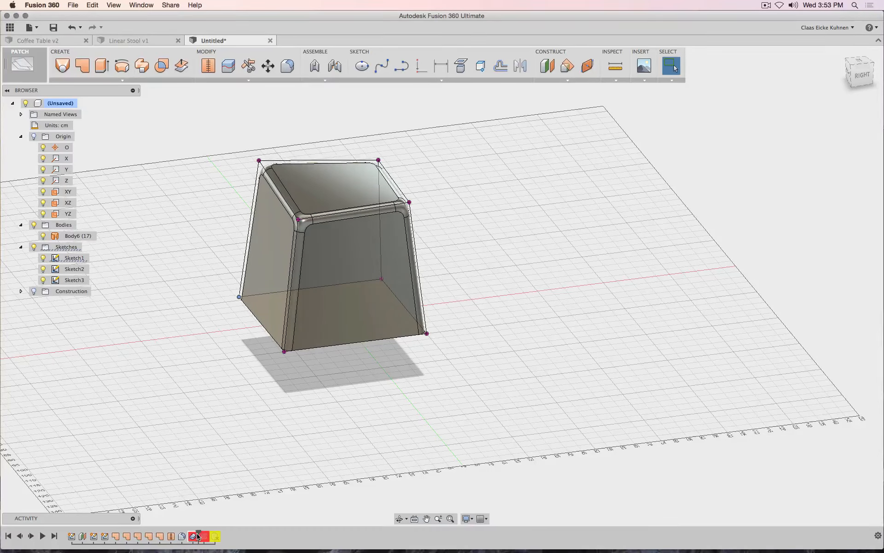
- Remove the failed split and delete-body features, and re-apply the failed Thicken feature as a one-sided 2 cm new body
drag(197, 534, 216, 540)
right_click(193, 537)
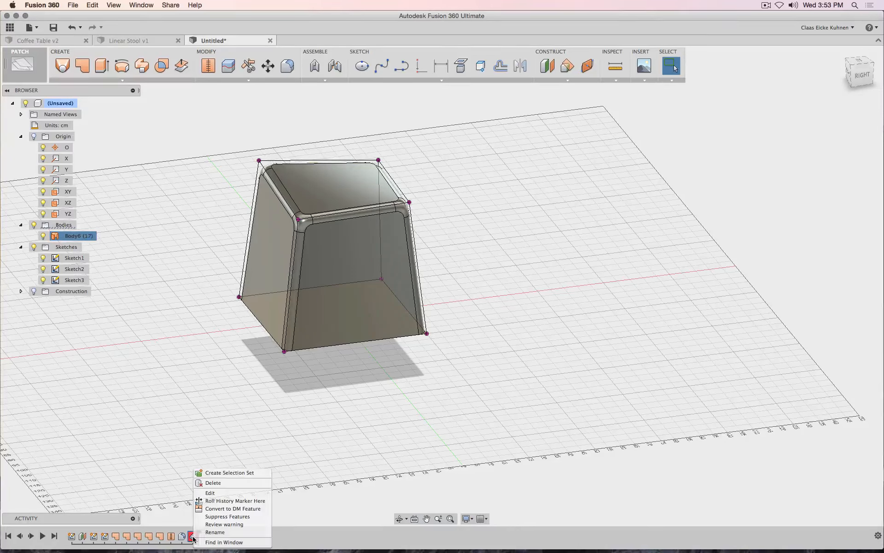
click(217, 492)
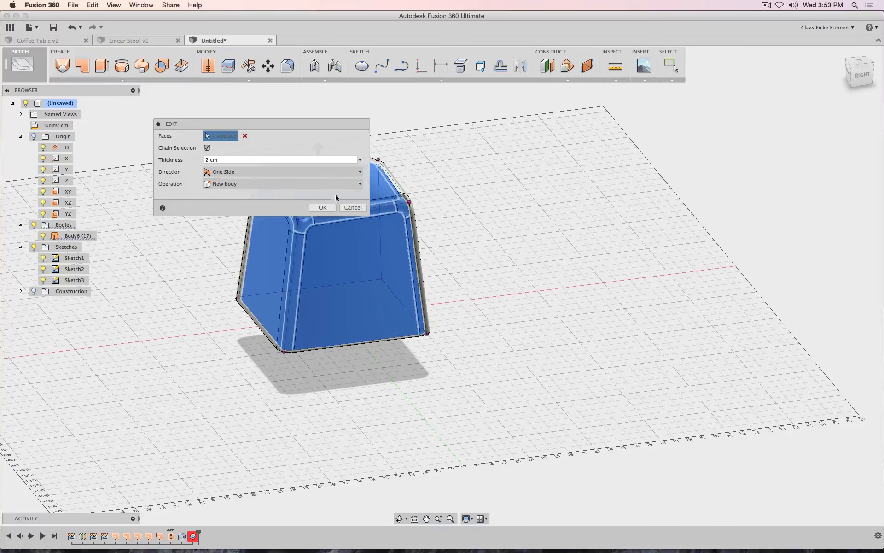
click(324, 208)
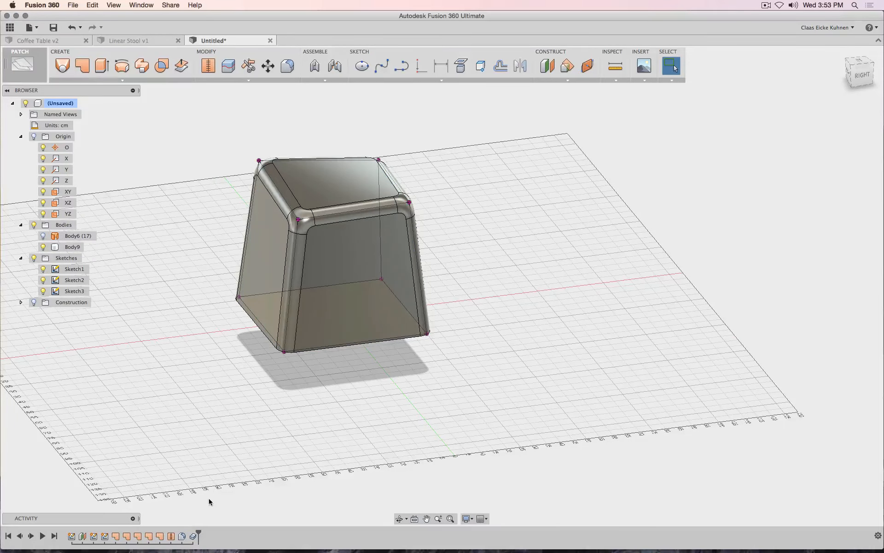
- Split the rethickened body with the XY origin plane as the splitting tool
mouse_move(862, 81)
mouse_down()
mouse_move(851, 136)
mouse_move(852, 37)
mouse_move(856, 78)
mouse_up()
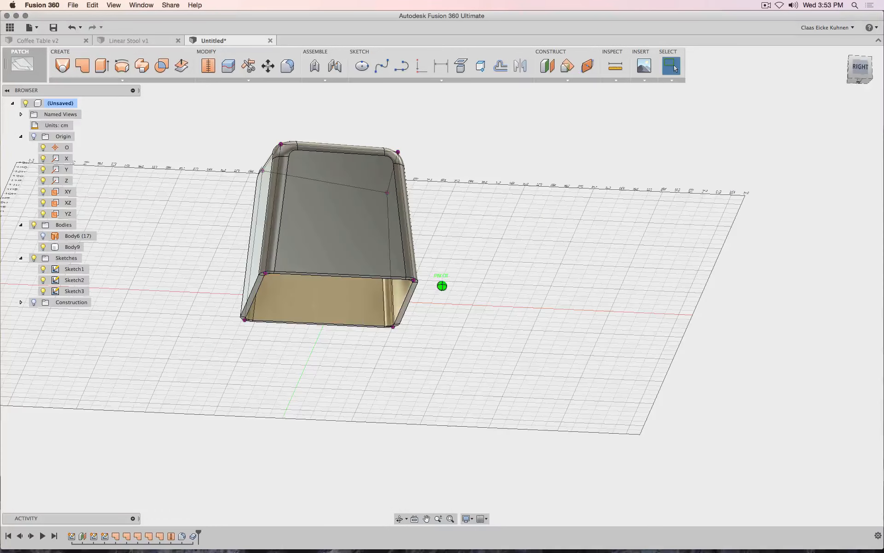
click(228, 66)
click(311, 240)
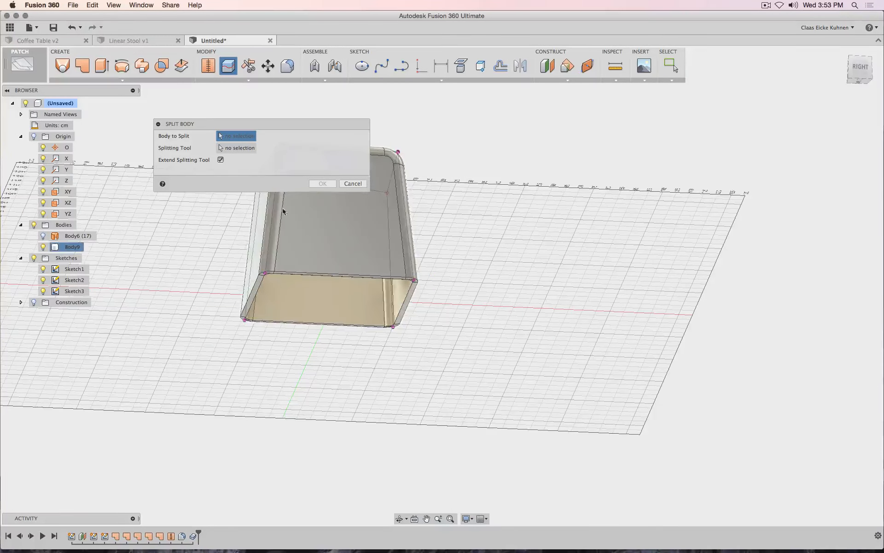
click(232, 148)
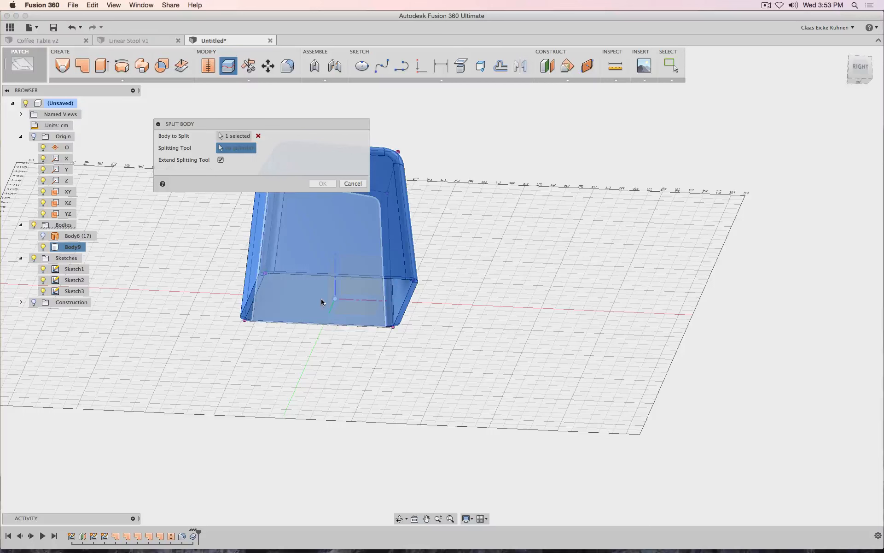
click(353, 306)
click(322, 179)
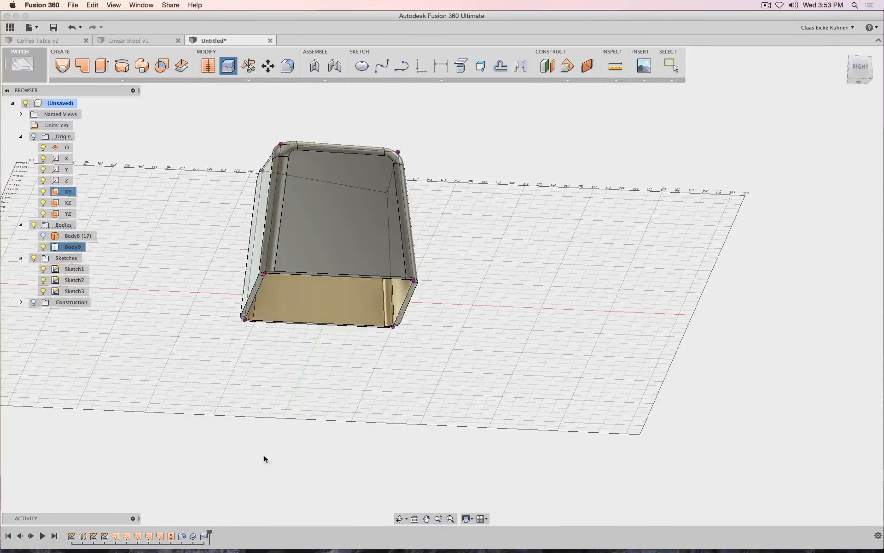
- Delete Body9 from the split result while in the right view
click(70, 247)
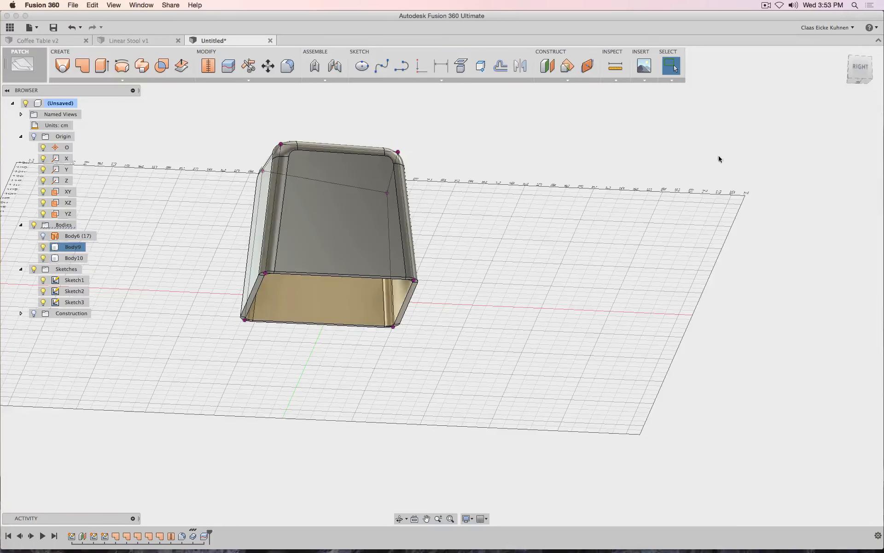
click(858, 68)
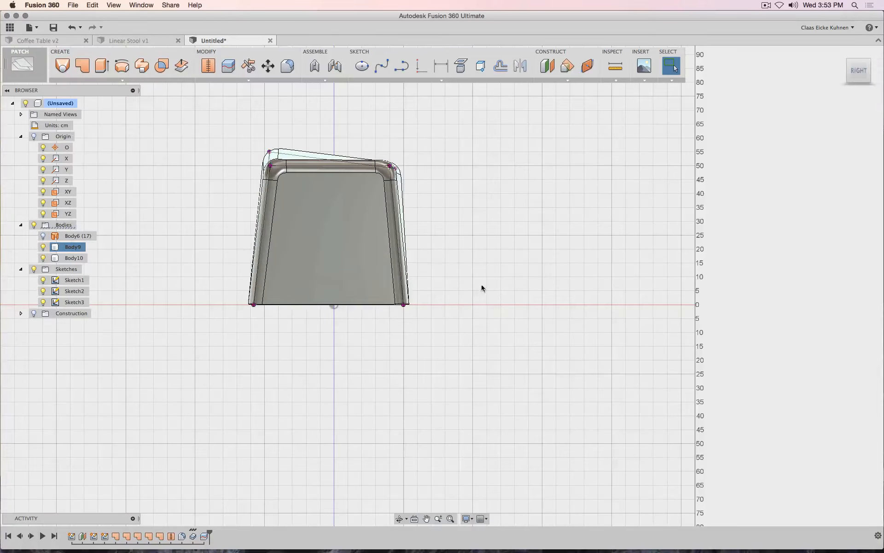
key(Delete)
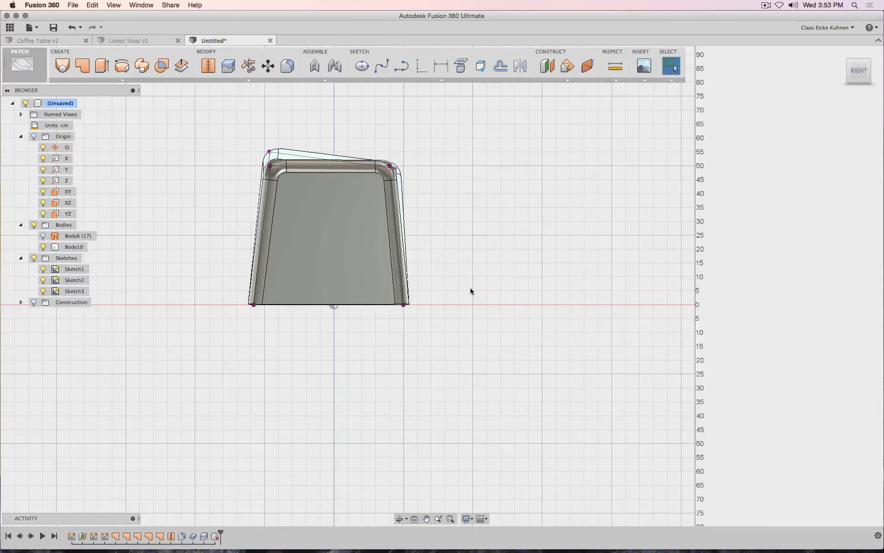
- Examine the remaining body's lower edges against the ground line in the right view
scroll(341, 333, up, 5)
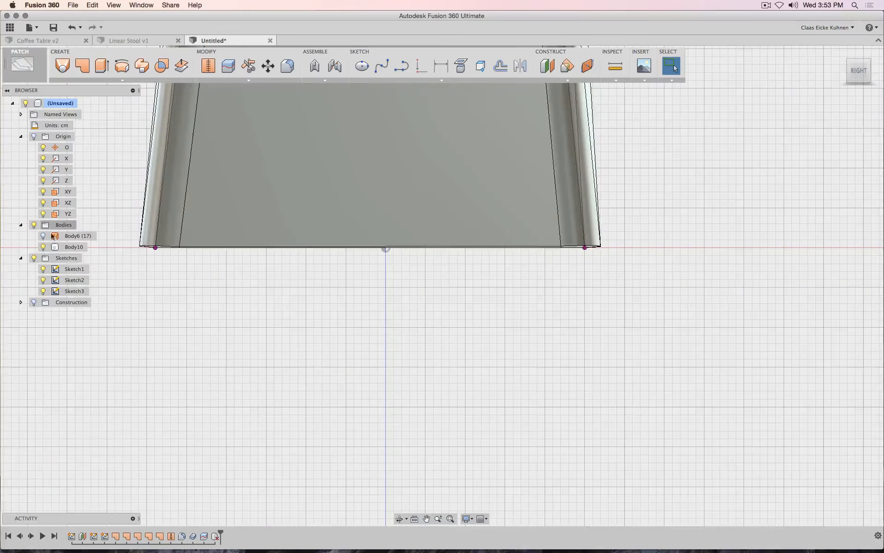
click(68, 247)
scroll(138, 272, down, 5)
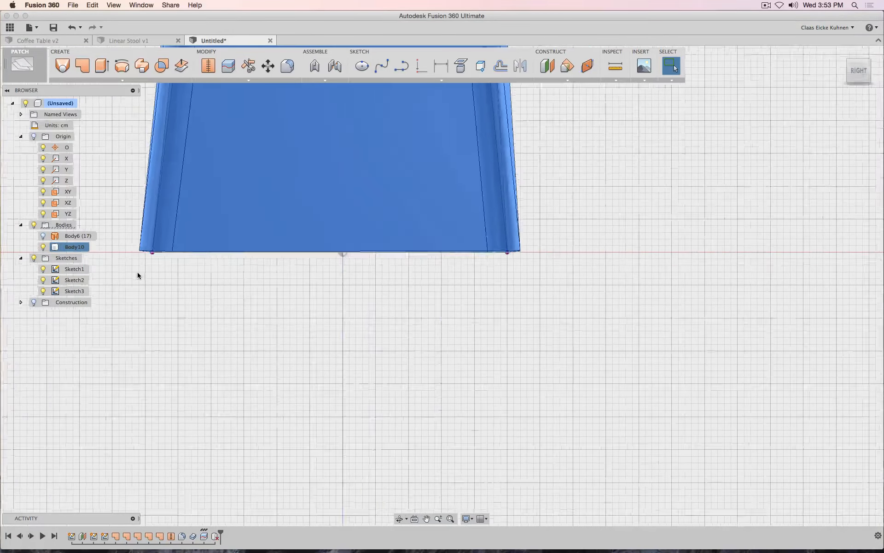
scroll(137, 271, up, 5)
scroll(579, 256, up, 3)
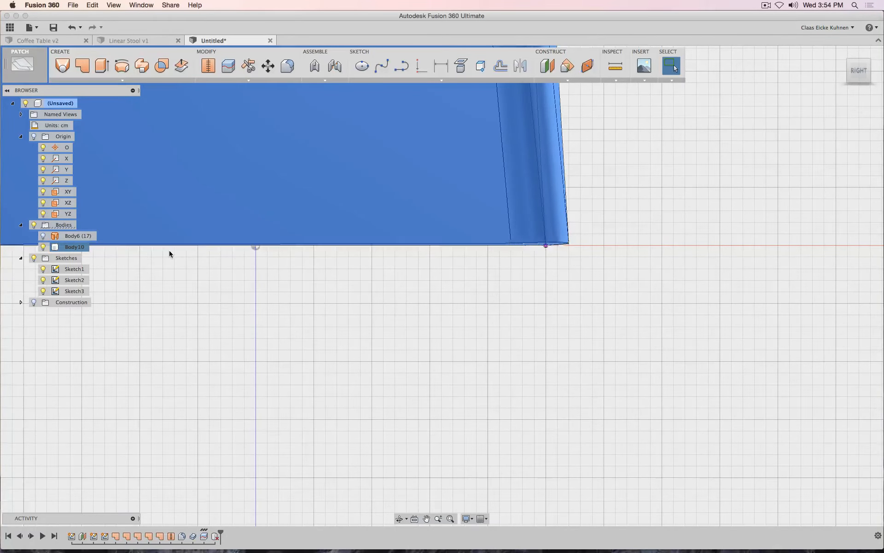
scroll(166, 254, up, 3)
scroll(163, 259, down, 5)
middle_drag(249, 427, 479, 439)
scroll(332, 462, down, 3)
- Delete the body-removal feature and the split feature from the design history
click(216, 536)
key(Delete)
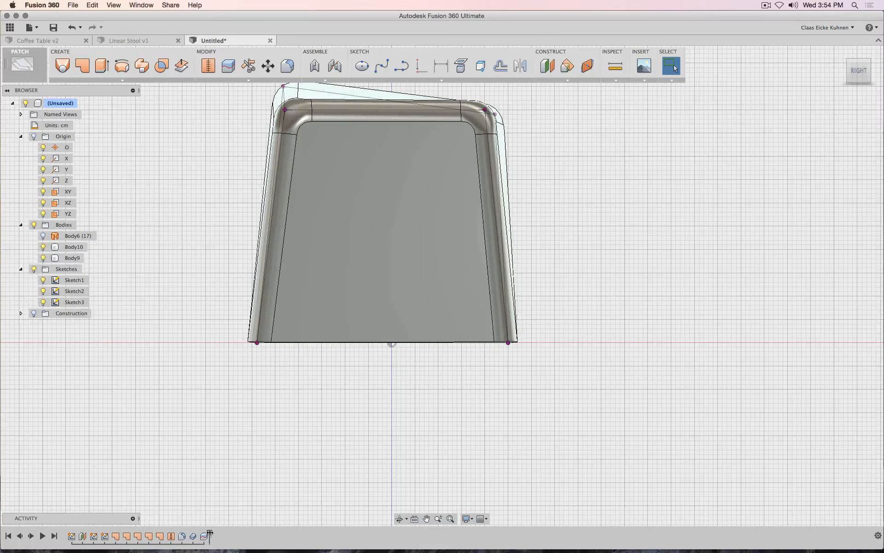
click(205, 537)
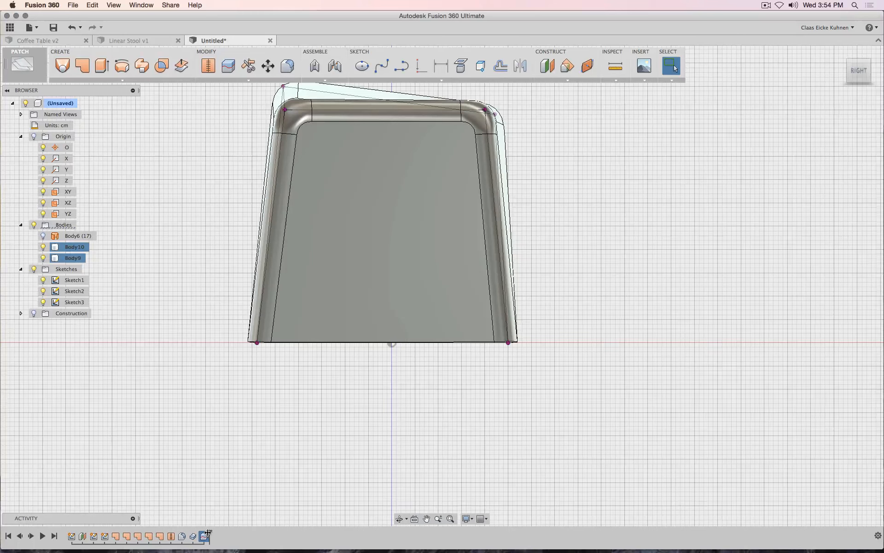
key(Delete)
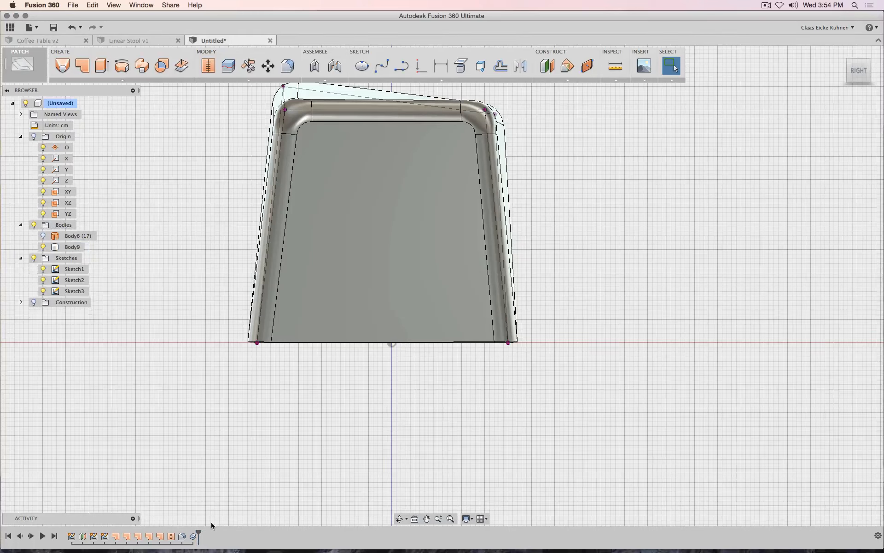
- Create a construction plane offset 0.2 cm from the XY origin plane
click(847, 66)
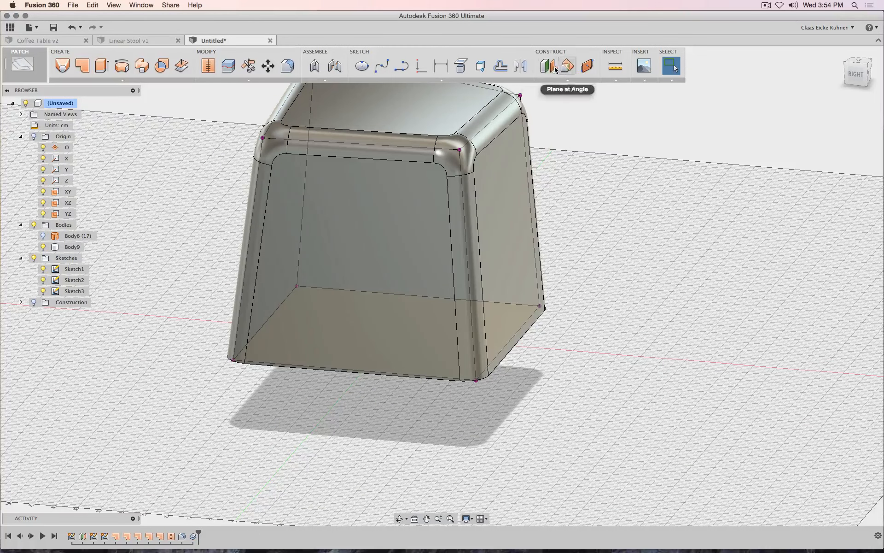
click(548, 69)
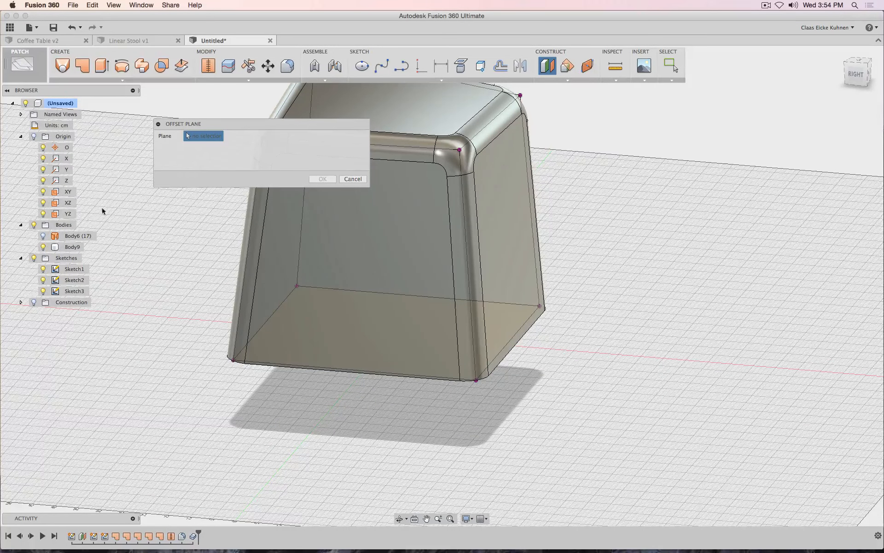
click(68, 192)
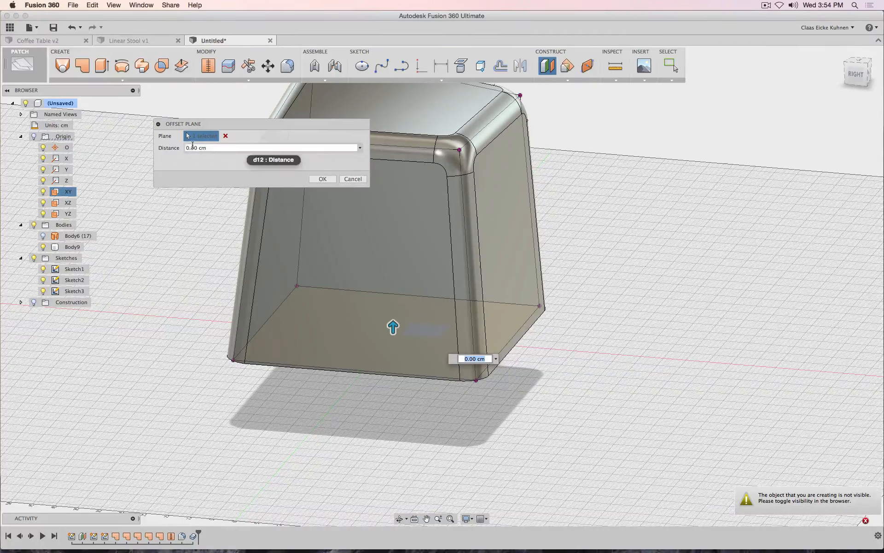
click(192, 147)
text(2)
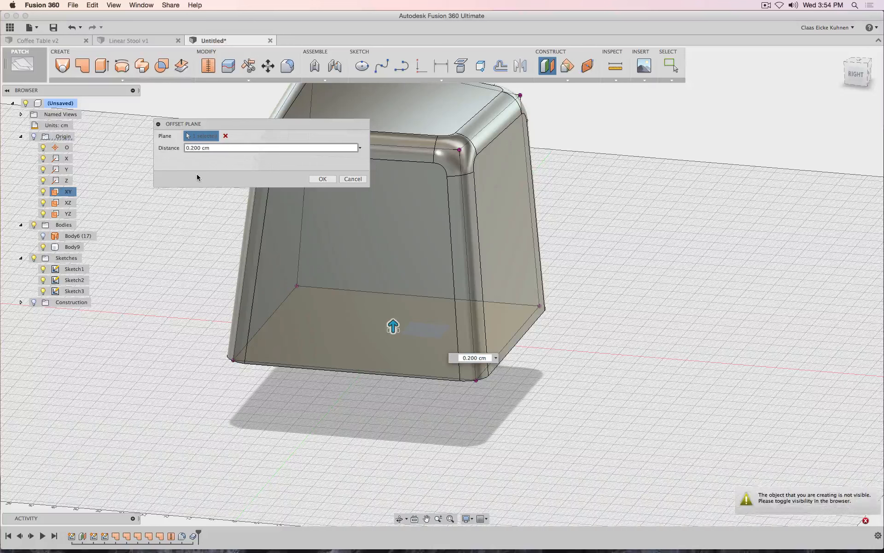
click(322, 181)
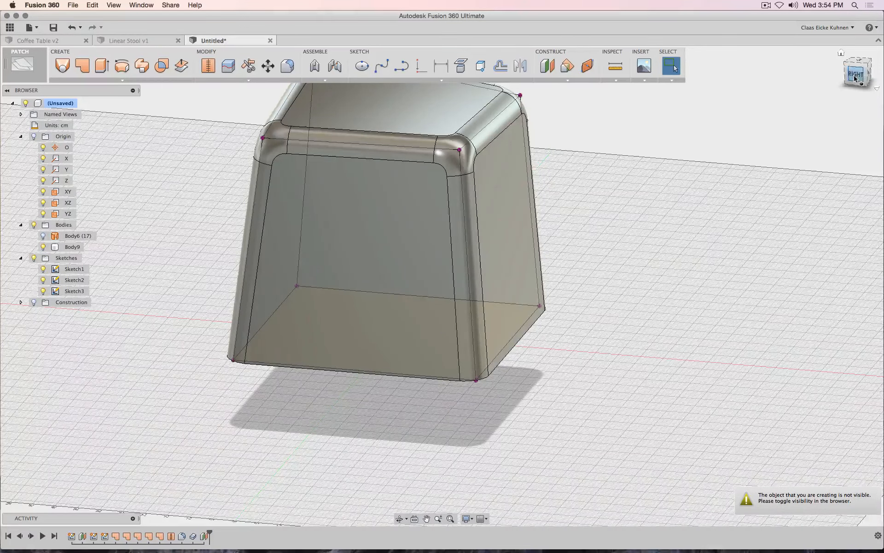
- Examine the new offset plane's height against the body's lower edges in the right view, with the bodies hidden and shown
click(856, 74)
click(21, 302)
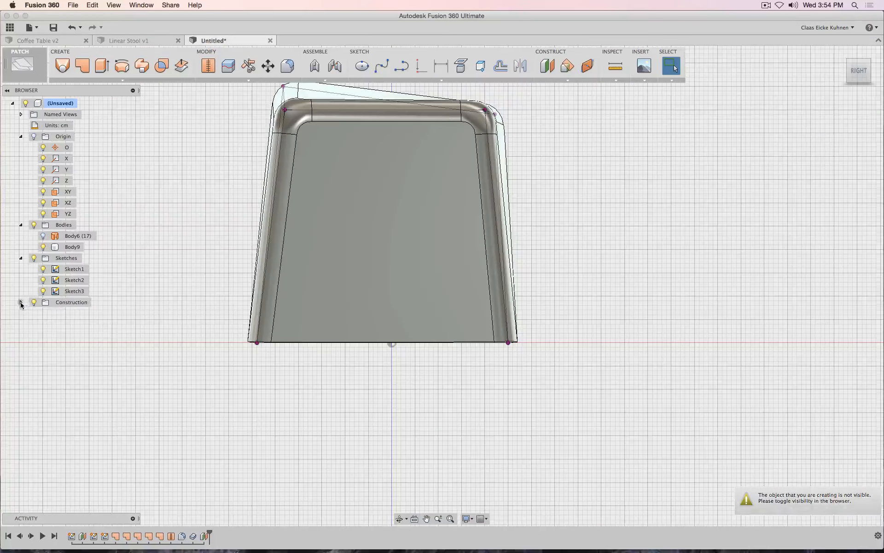
click(68, 325)
scroll(409, 351, up, 5)
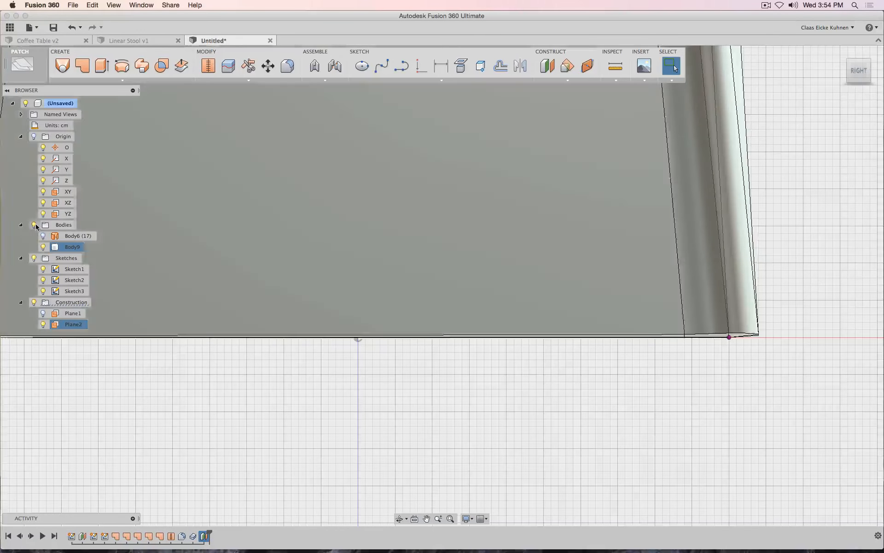
click(35, 225)
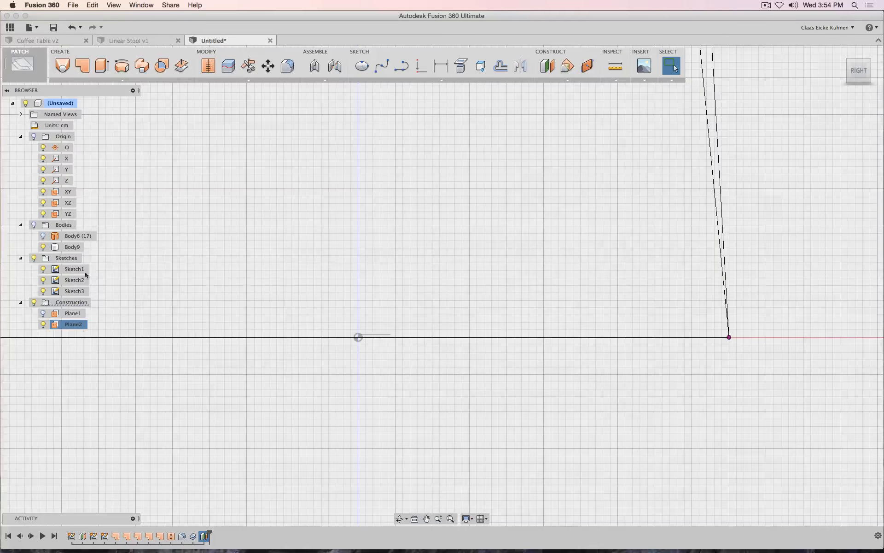
click(34, 224)
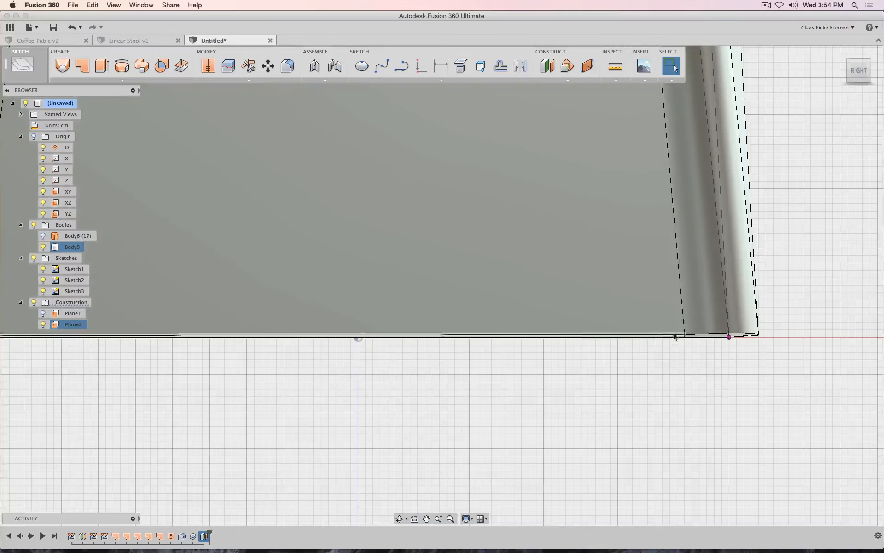
- Create another construction plane offset 0.1 cm from the existing offset plane
right_click(203, 538)
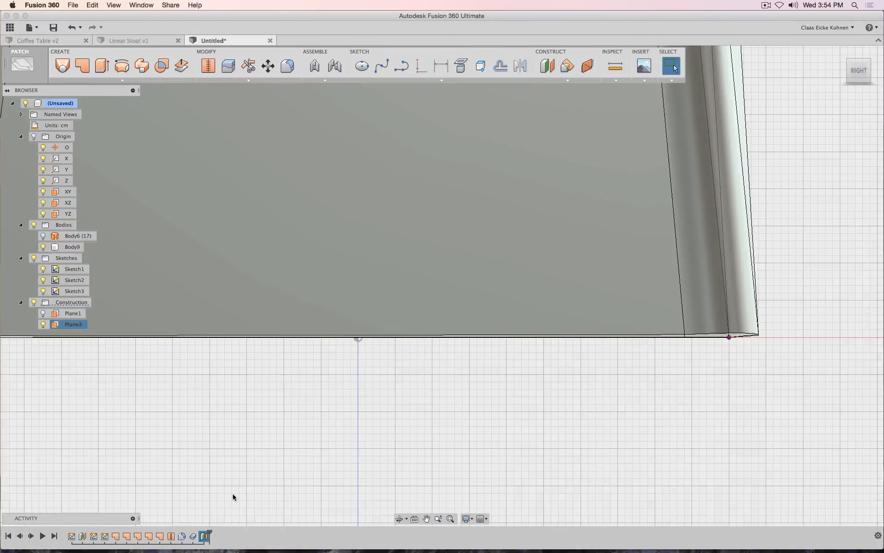
click(231, 493)
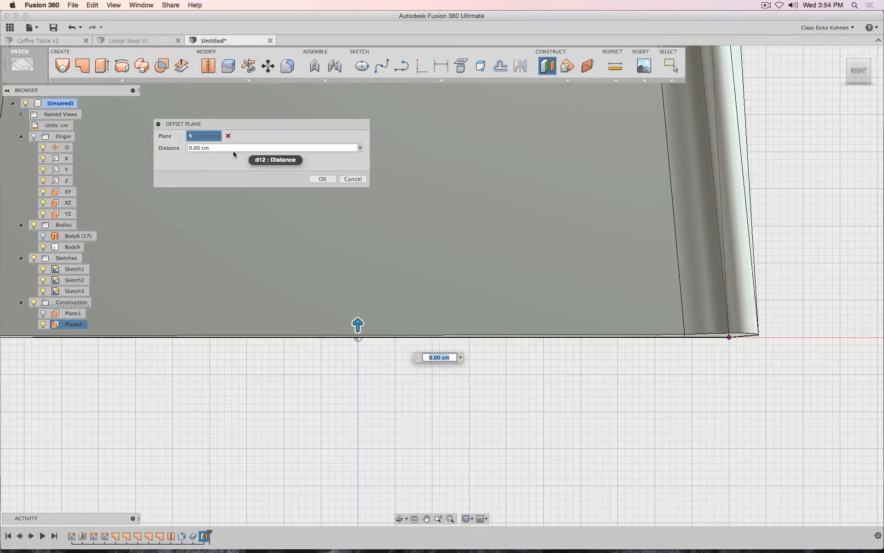
drag(217, 148, 164, 148)
text(.)
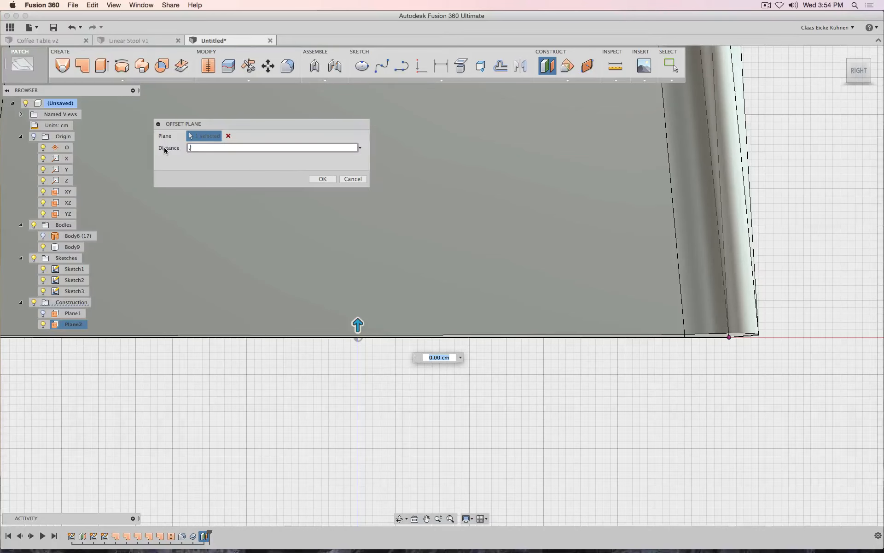
text(1)
key(Return)
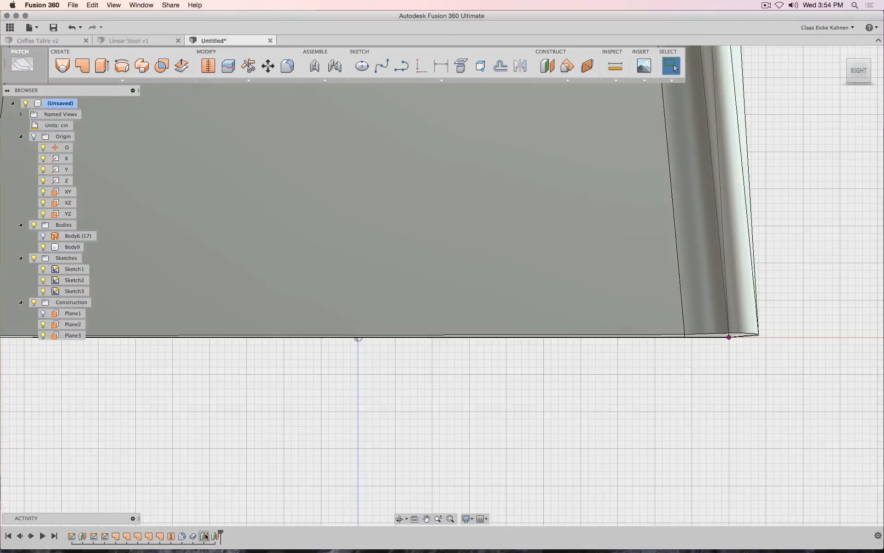
- Delete both offset construction planes at the end of the design history
click(206, 535)
key(Delete)
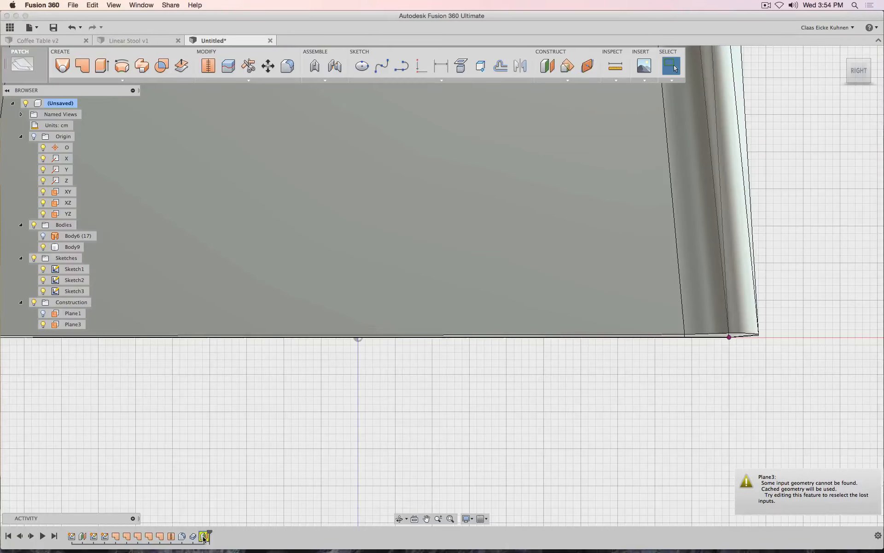
click(206, 536)
key(Delete)
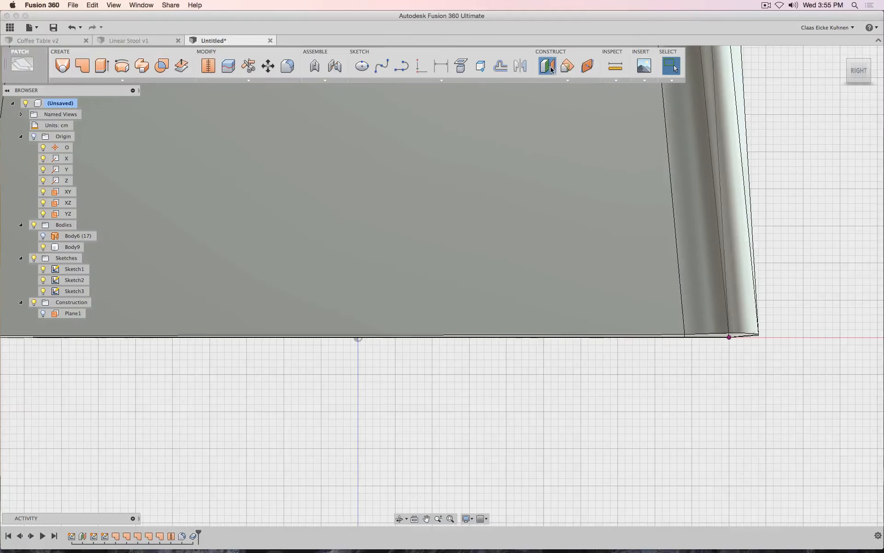
- Create a construction plane offset 0.5 cm from the XY origin plane
click(547, 65)
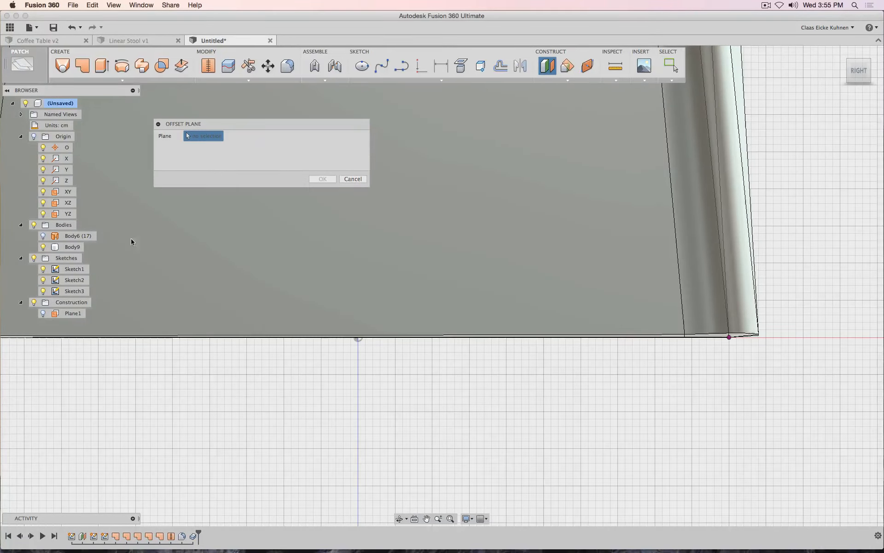
click(67, 192)
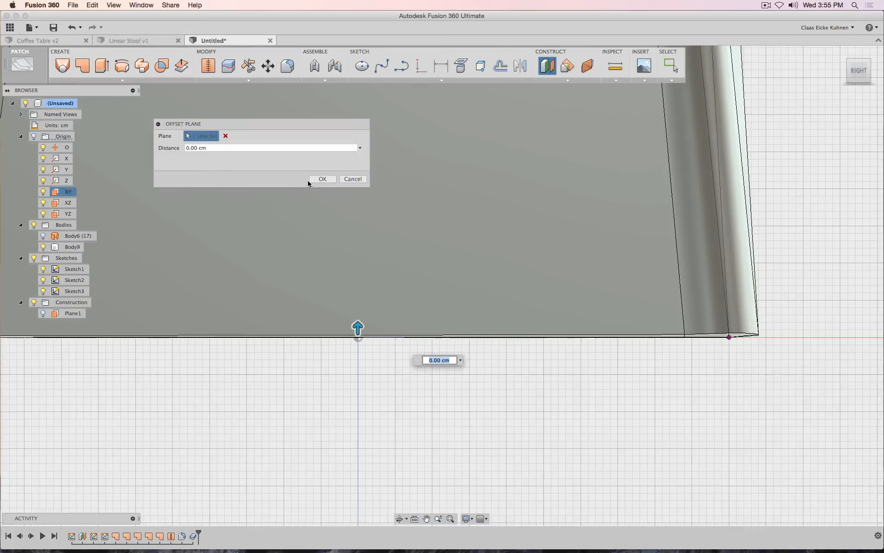
click(220, 147)
text(.5)
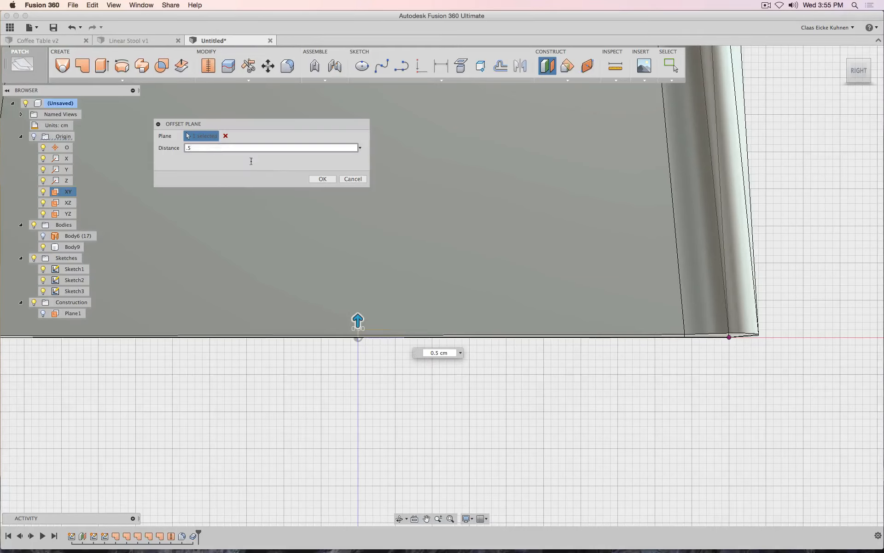
click(325, 179)
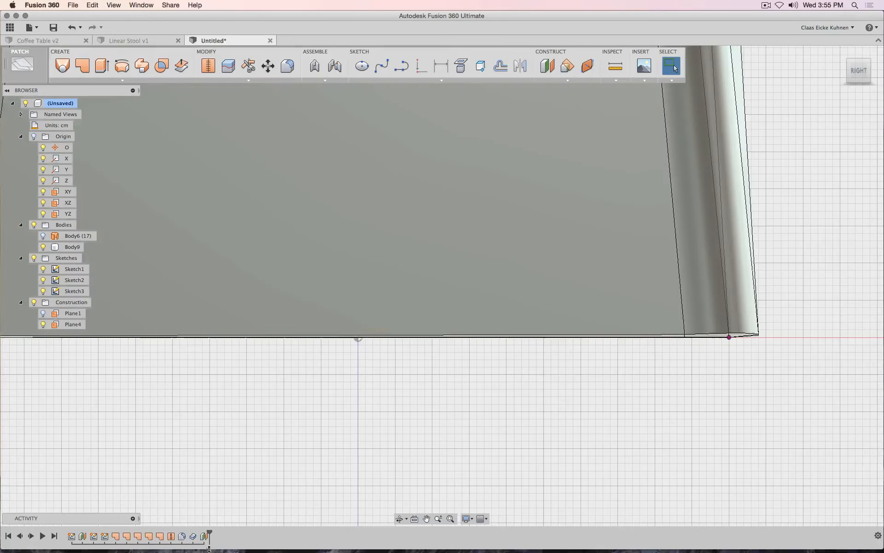
right_click(204, 537)
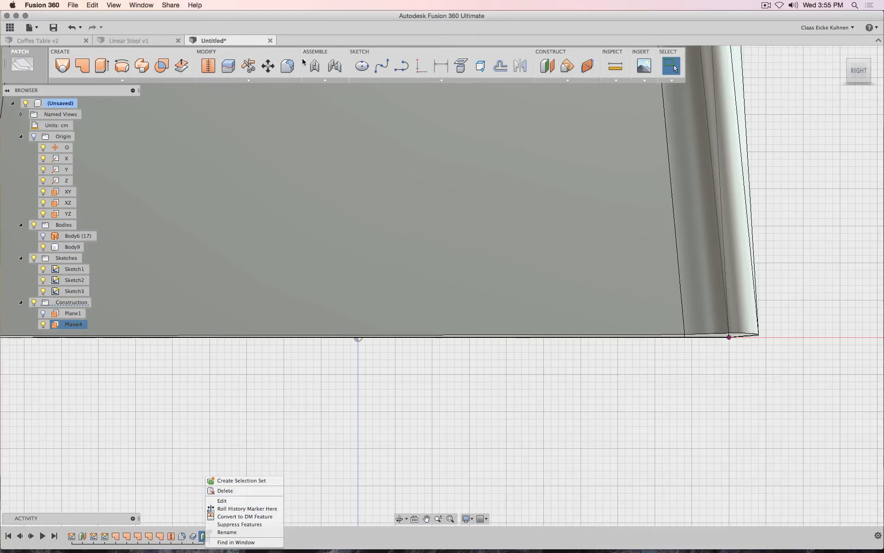
- Split the shell body with the 0.5 cm offset plane and hide the thin piece below it
click(228, 67)
click(228, 67)
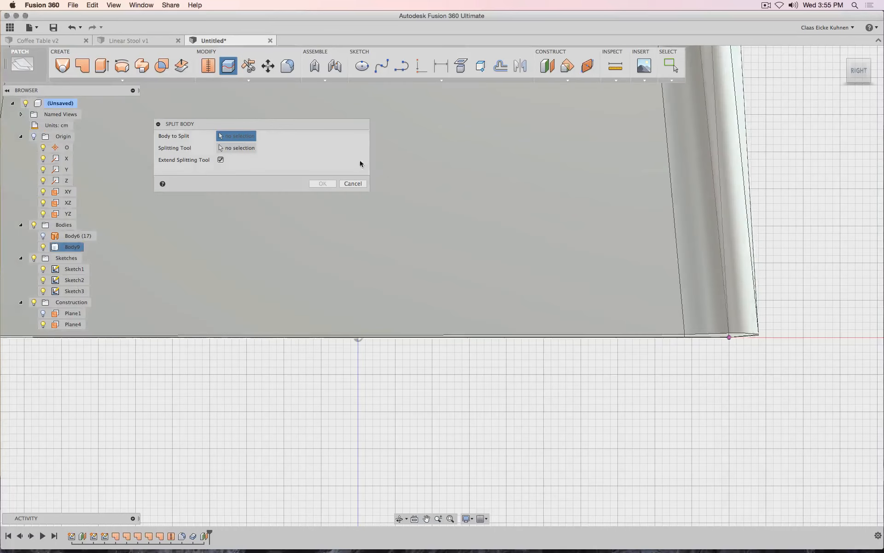
click(361, 165)
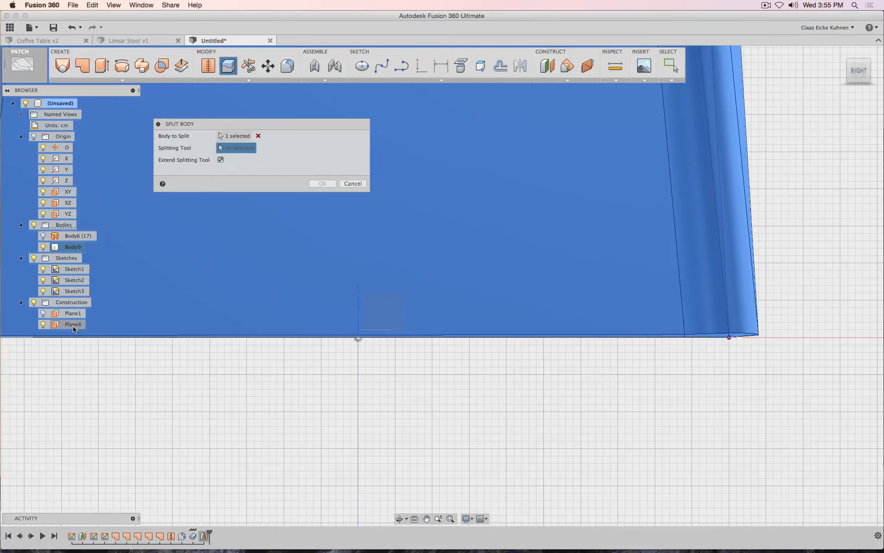
click(527, 326)
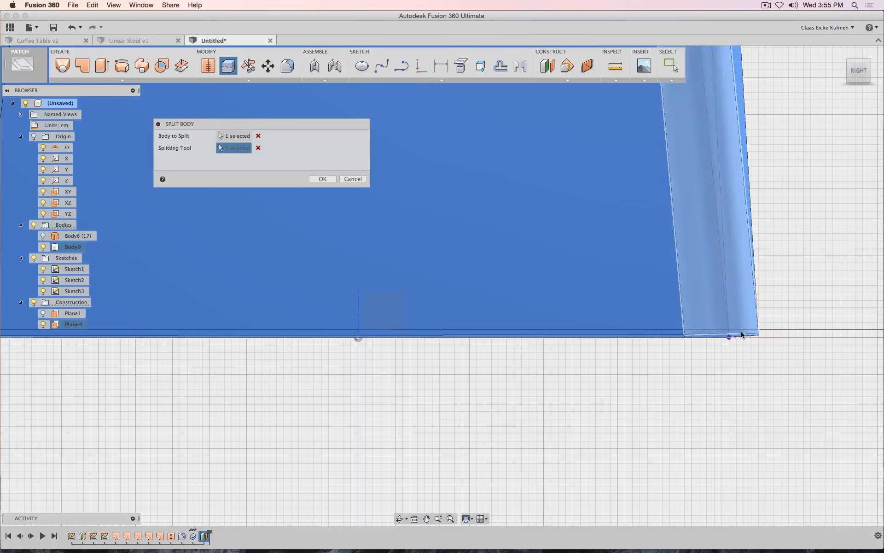
click(323, 180)
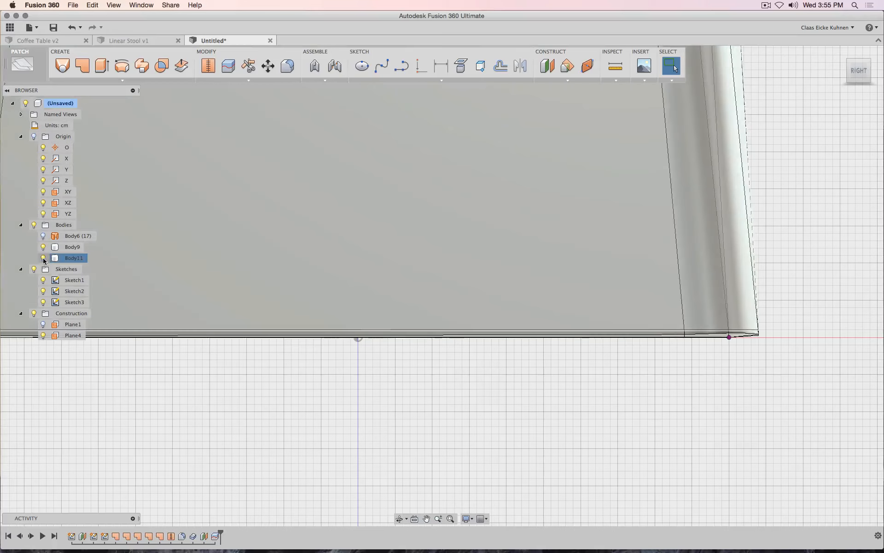
click(43, 258)
click(43, 258)
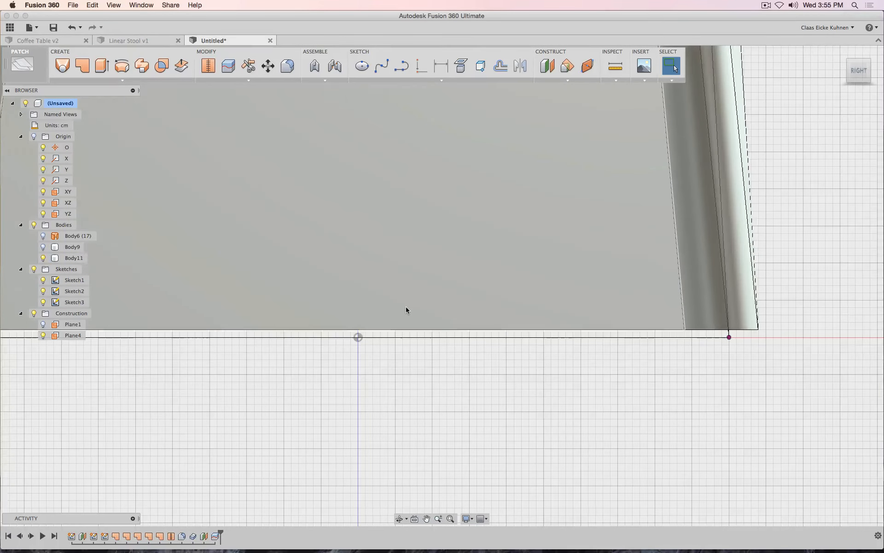
- Fillet the outer bottom edge loop of the trimmed shell with a 0.25 cm constant radius
scroll(407, 305, down, 3)
scroll(406, 306, down, 2)
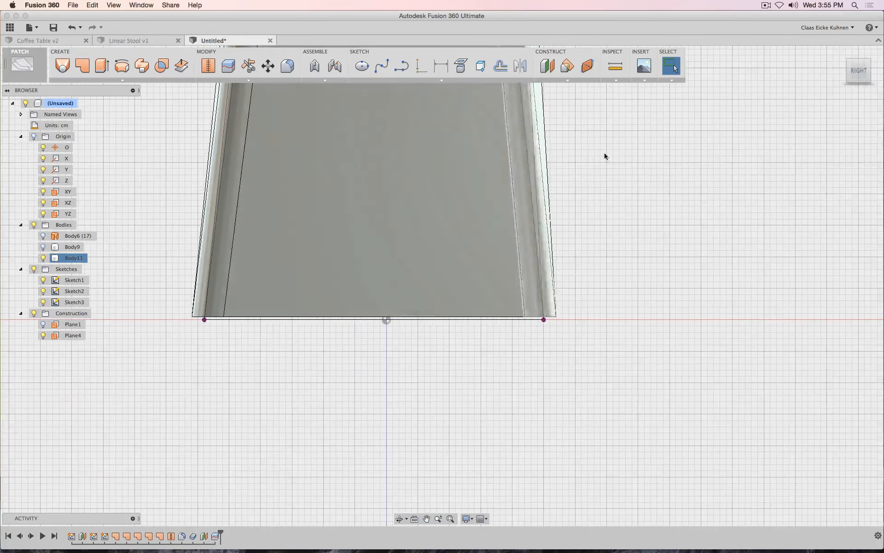
click(288, 65)
click(859, 59)
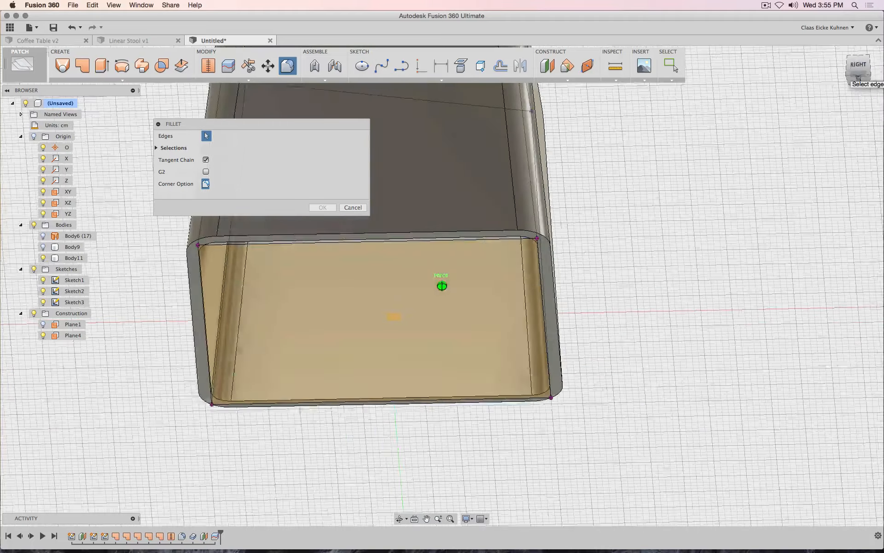
click(503, 223)
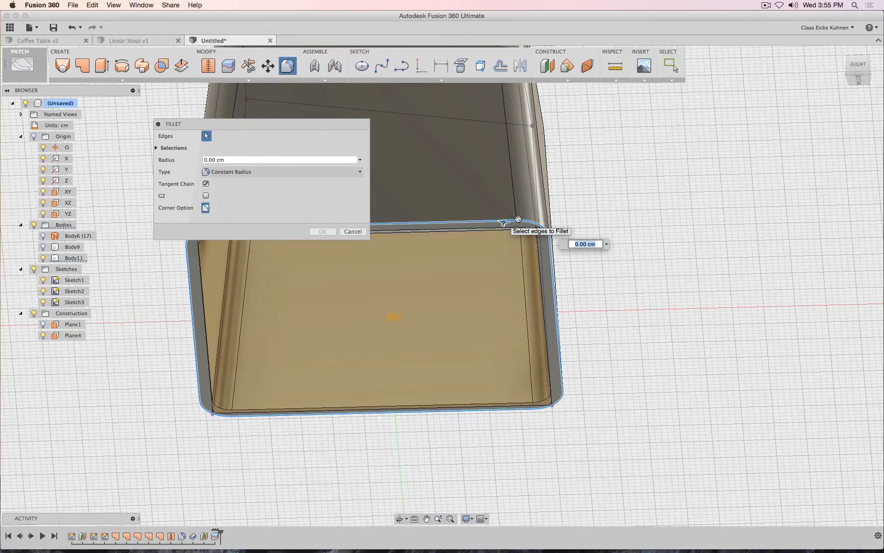
click(257, 159)
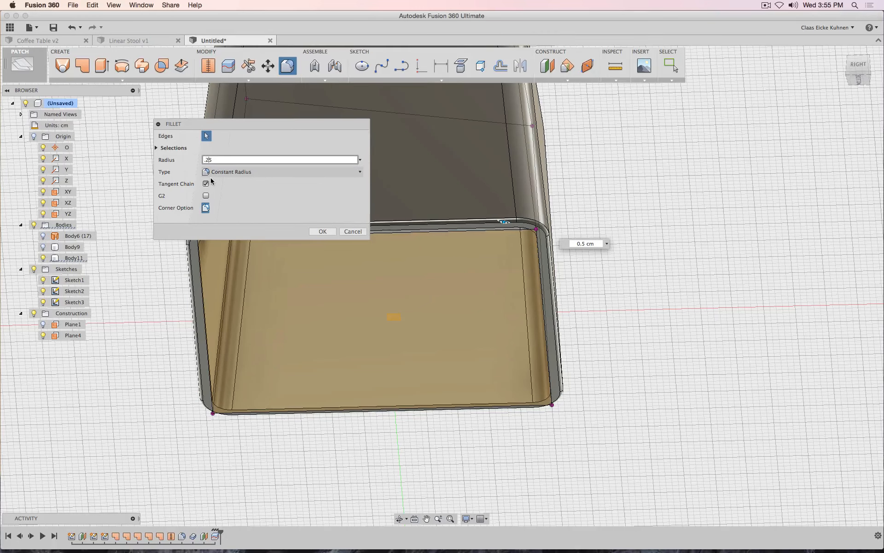
click(322, 231)
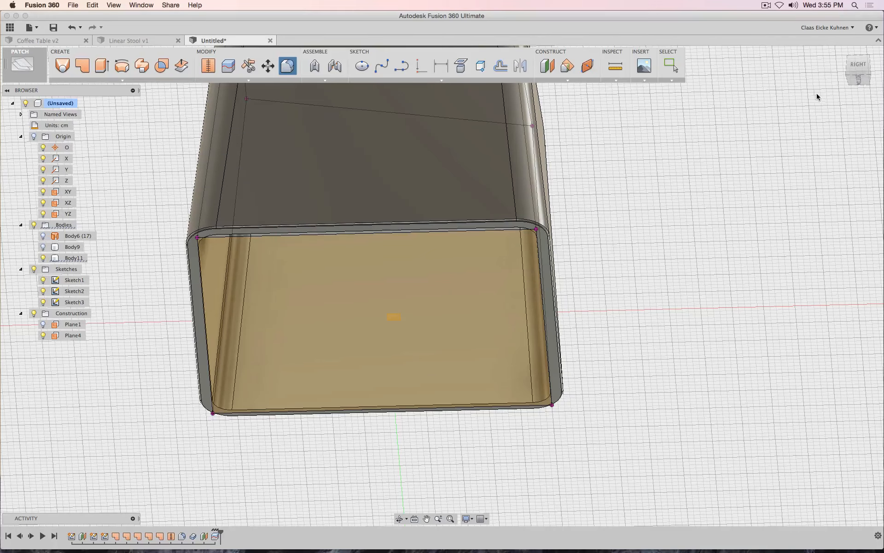
- Hide Sketch3 and the trimmed shell body, leaving the base and top profile sketches shown in the top view
mouse_move(855, 74)
mouse_down()
mouse_move(847, 94)
mouse_move(845, 77)
mouse_up()
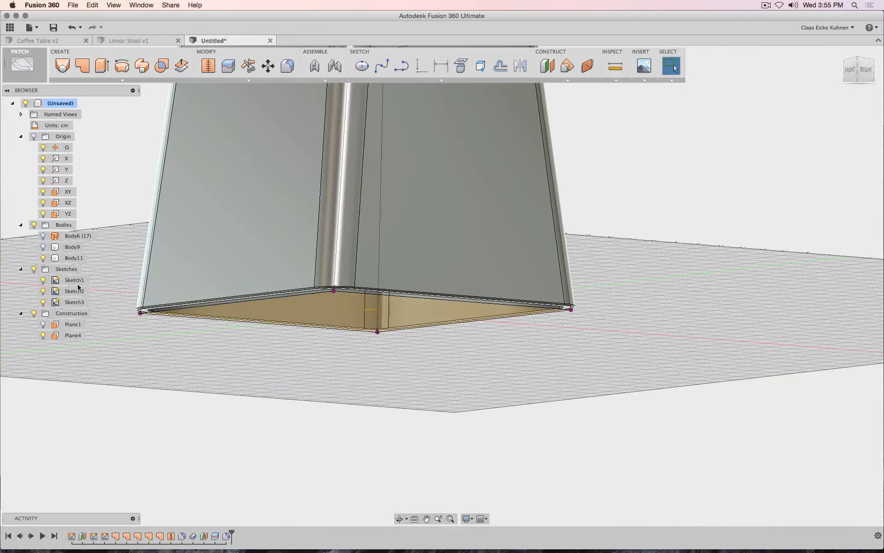
right_click(74, 280)
click(97, 309)
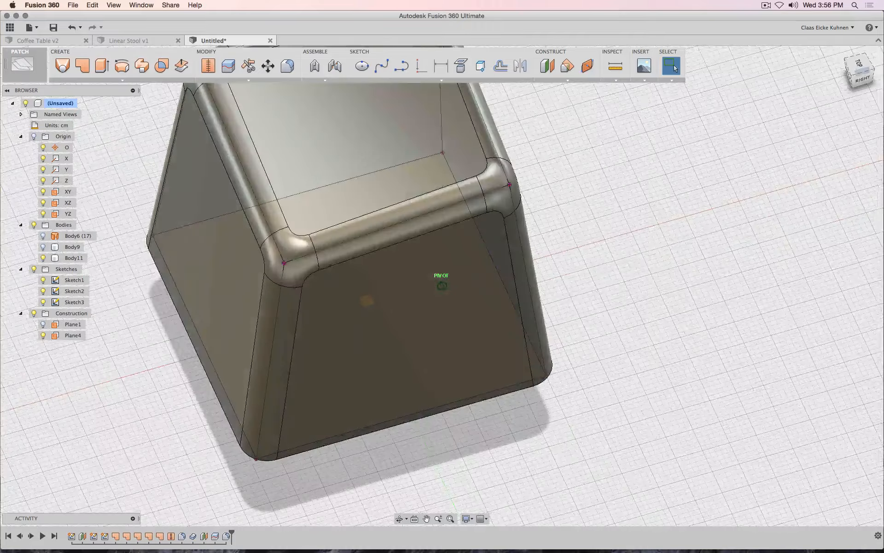
drag(863, 29, 868, 37)
click(861, 69)
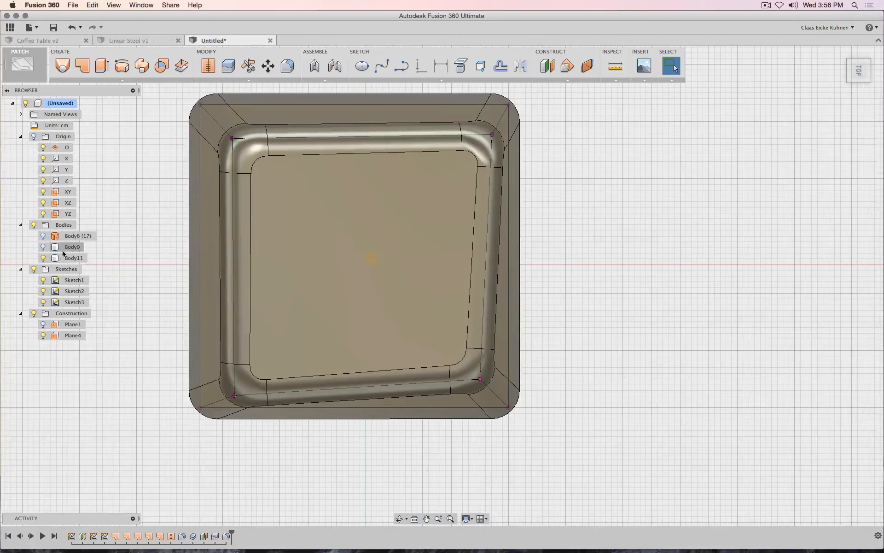
click(44, 292)
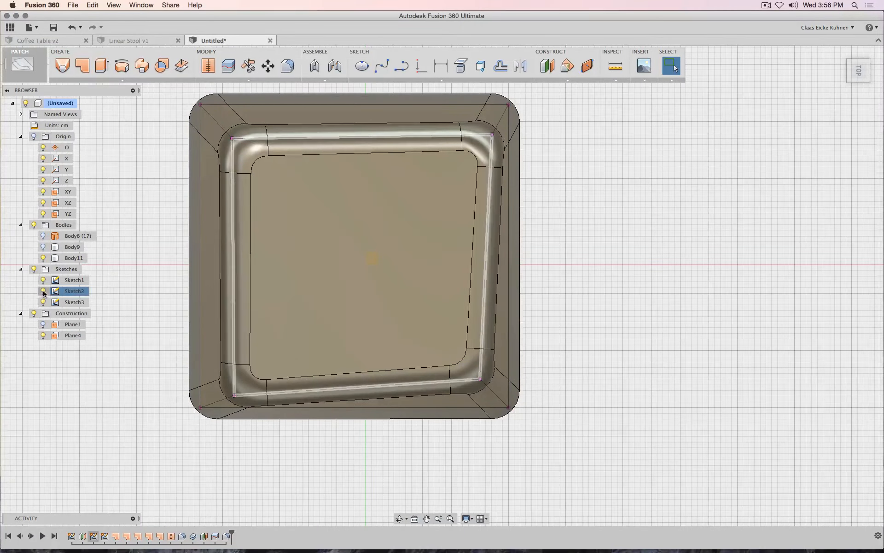
click(43, 302)
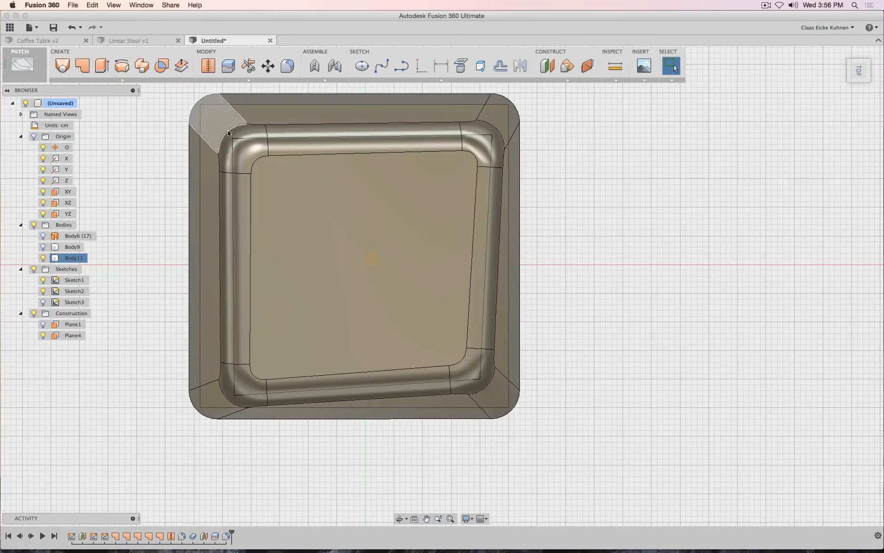
middle_drag(171, 159, 178, 184)
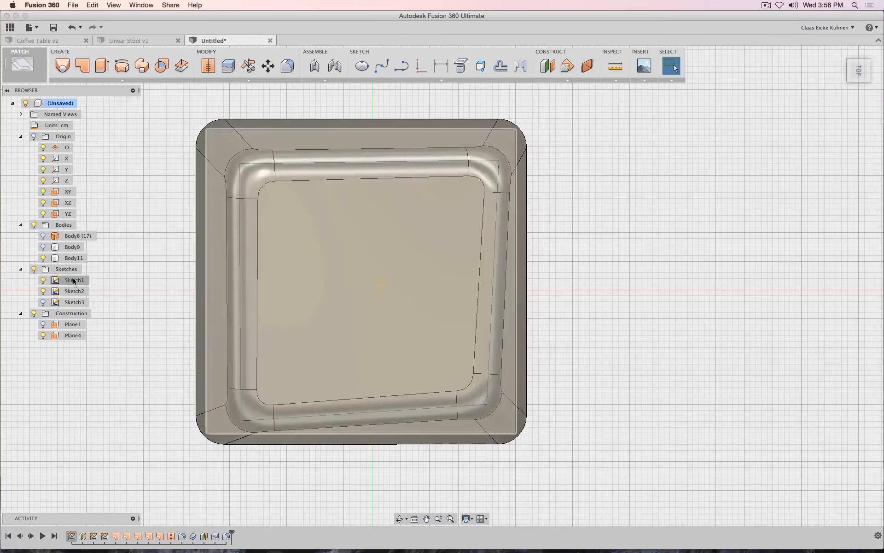
click(74, 280)
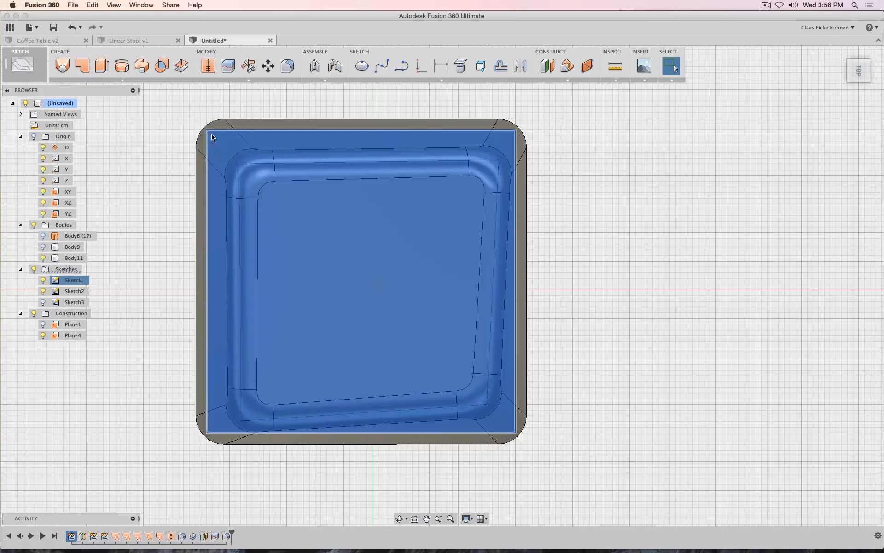
click(44, 258)
key(Escape)
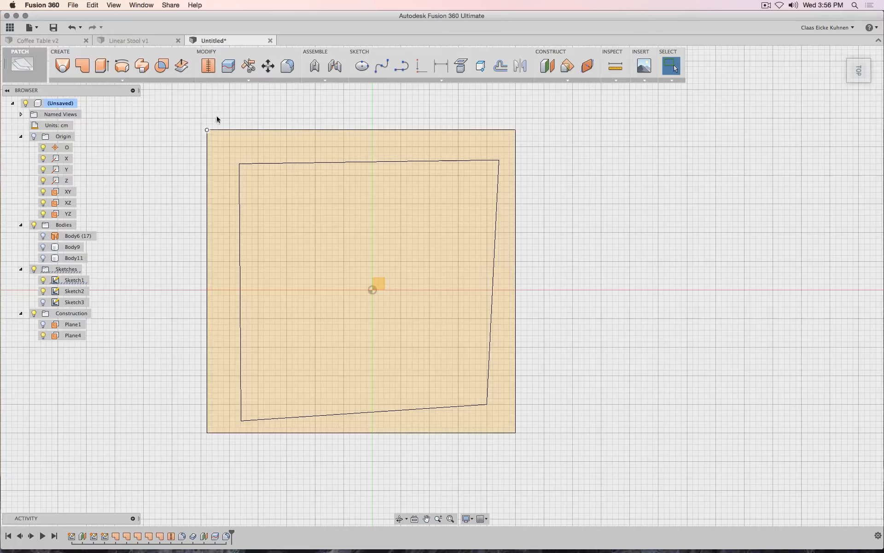
click(267, 65)
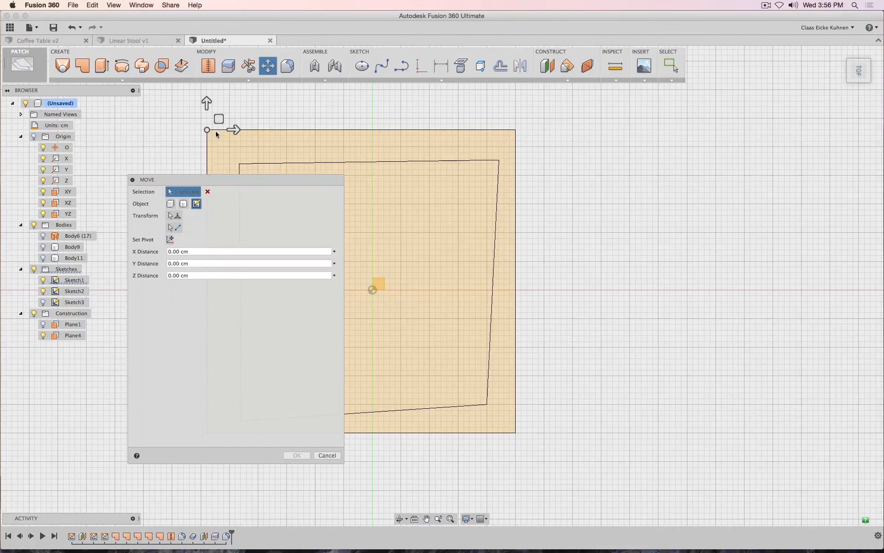
drag(219, 118, 216, 109)
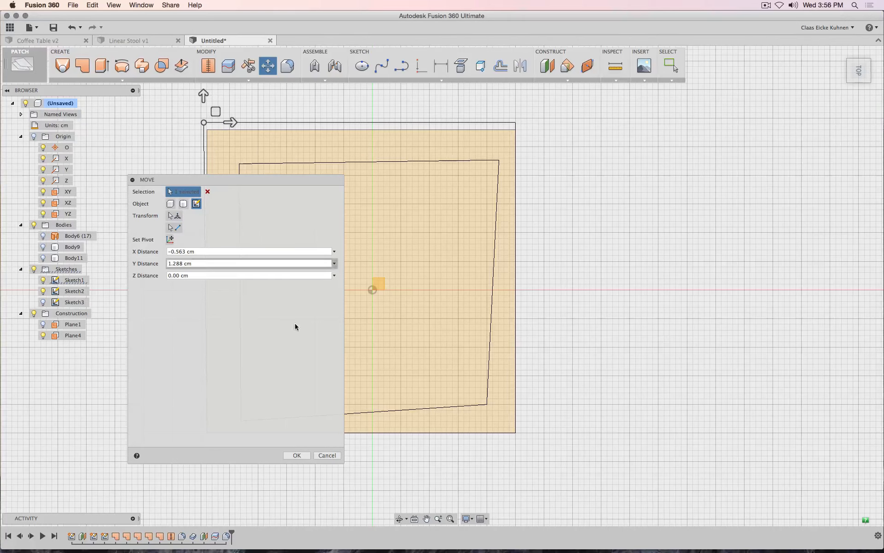
click(325, 455)
- Reshape the square base profile by moving its upper-left corner point slightly outward
right_click(75, 280)
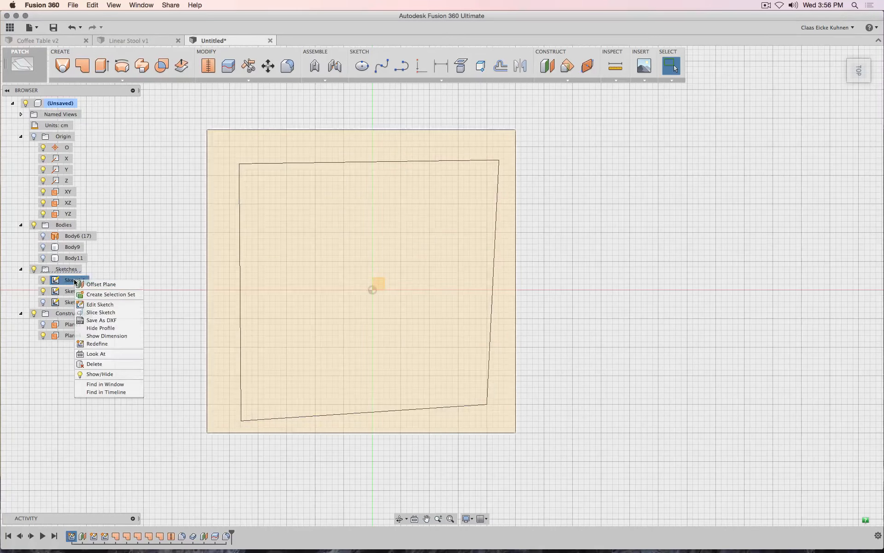
click(98, 304)
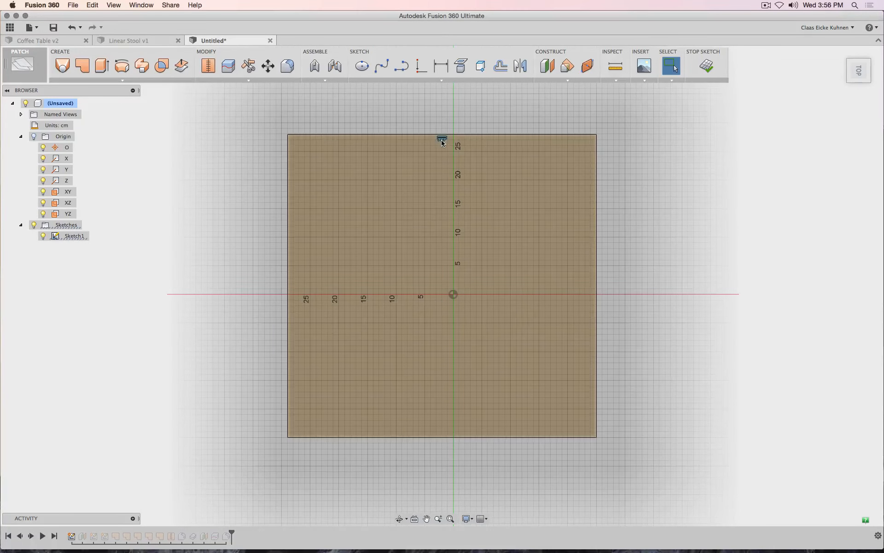
click(699, 70)
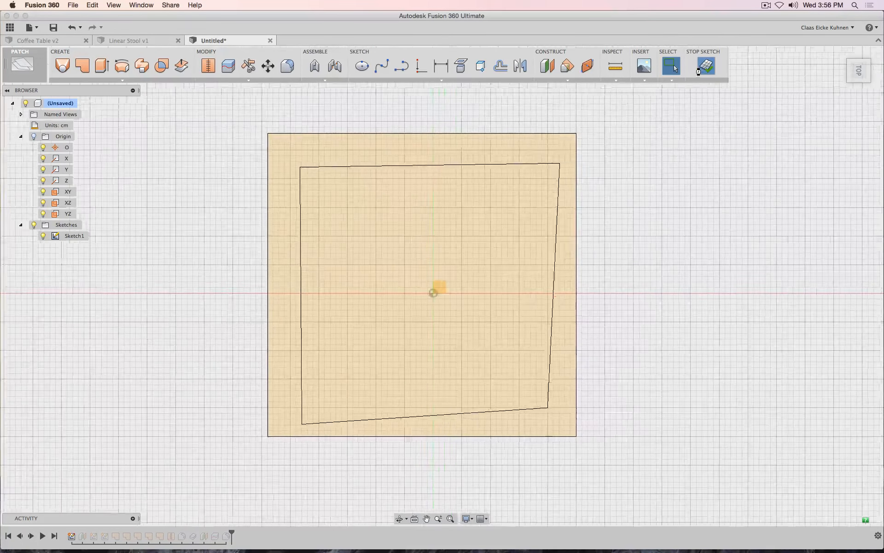
drag(207, 131, 205, 124)
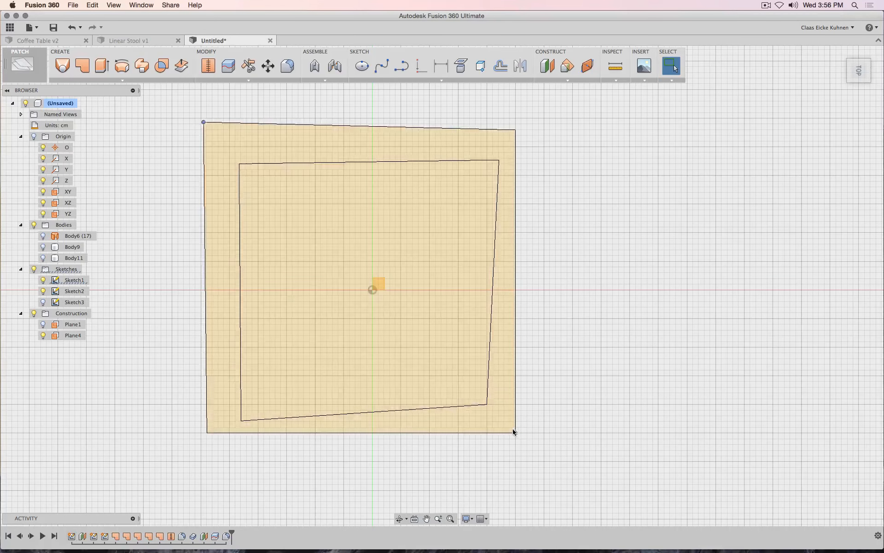
- Move the lower-right corner point of the square base profile slightly outward and show the trimmed shell body again
drag(516, 434, 520, 438)
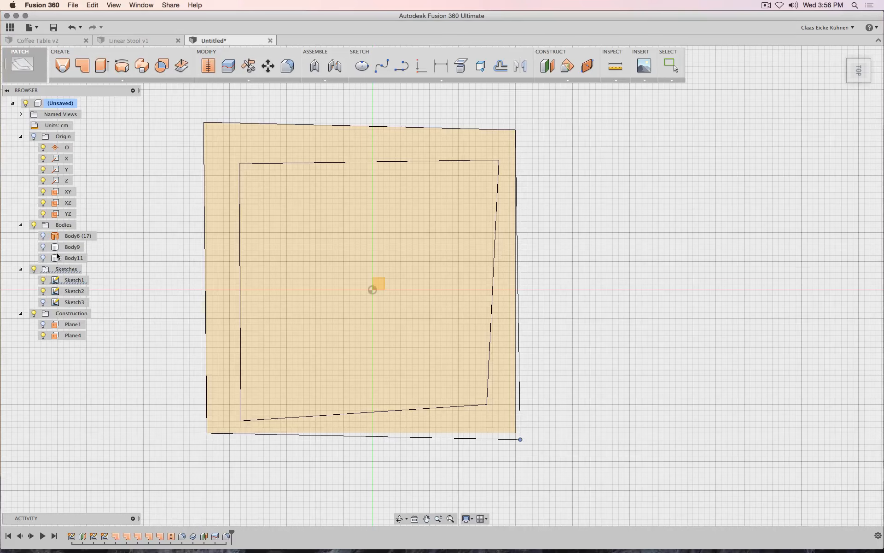
click(43, 258)
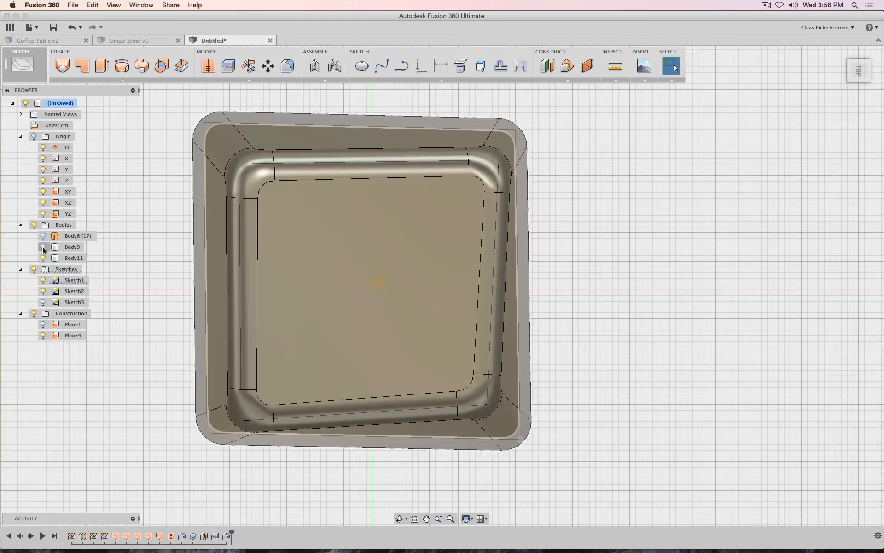
click(43, 248)
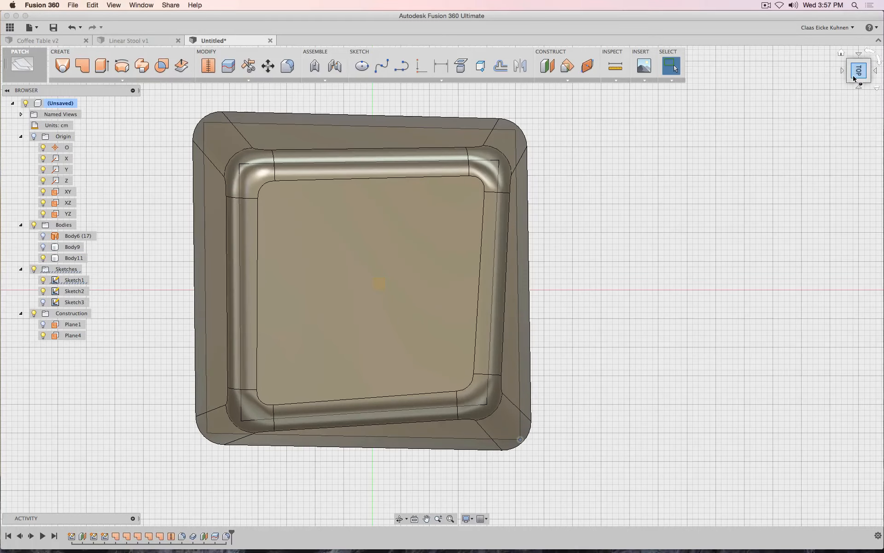
- Examine the reshaped shell from an oblique corner view and from the top
mouse_move(853, 80)
mouse_down()
mouse_move(848, 16)
mouse_move(824, 32)
mouse_move(848, 73)
mouse_move(875, 76)
mouse_move(759, 159)
mouse_up()
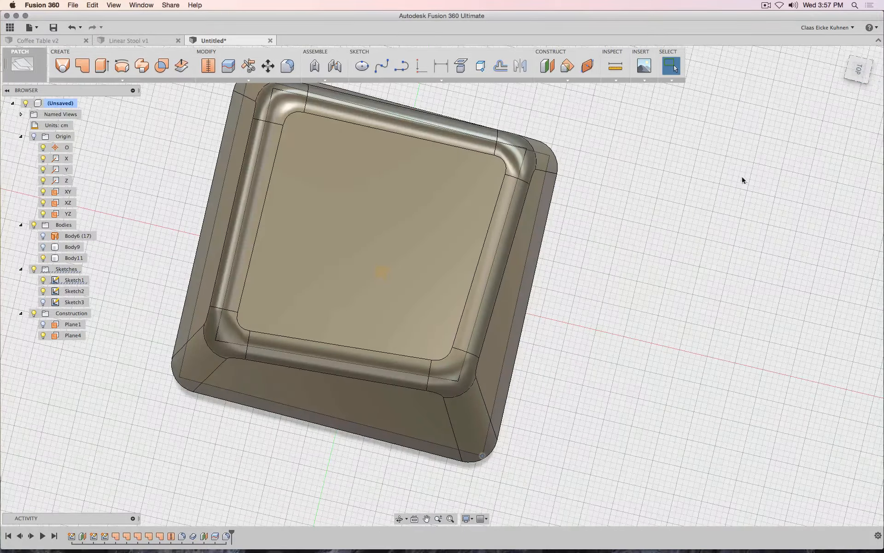
scroll(748, 171, down, 6)
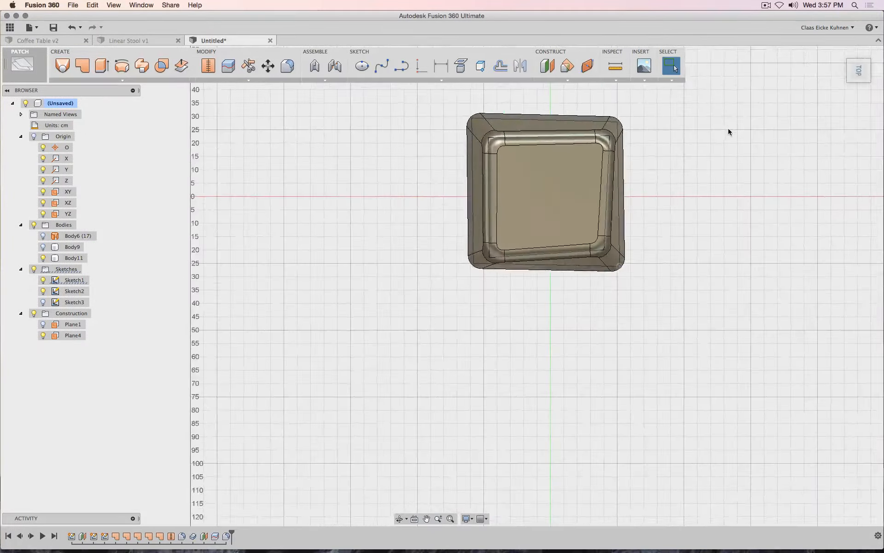
middle_drag(728, 127, 637, 166)
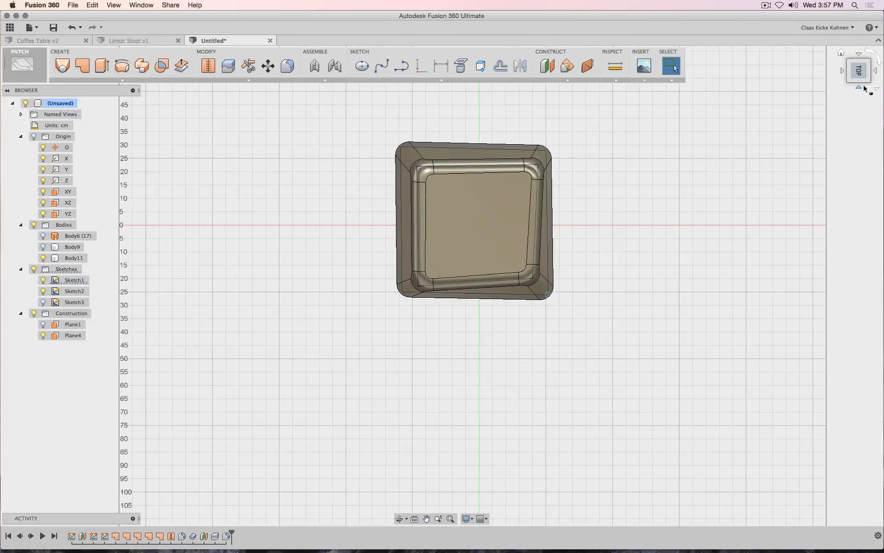
click(868, 82)
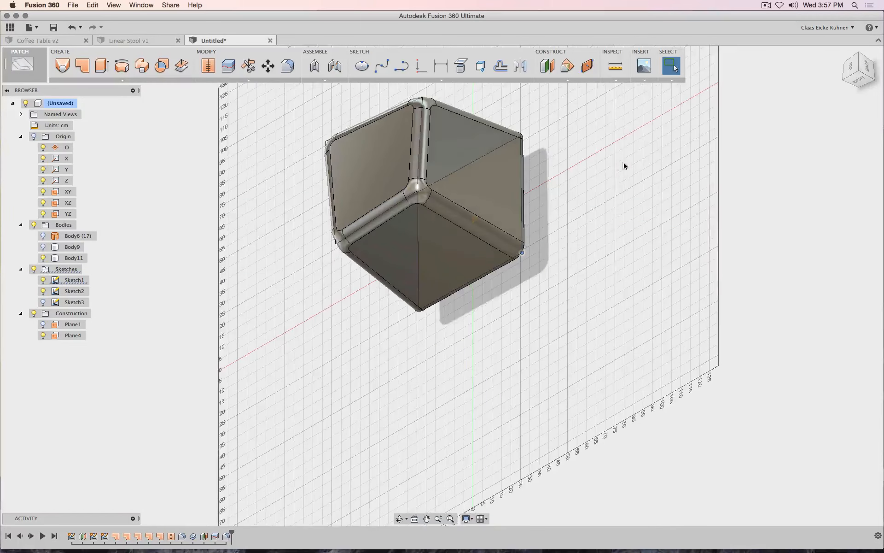
middle_drag(707, 163, 647, 247)
click(850, 65)
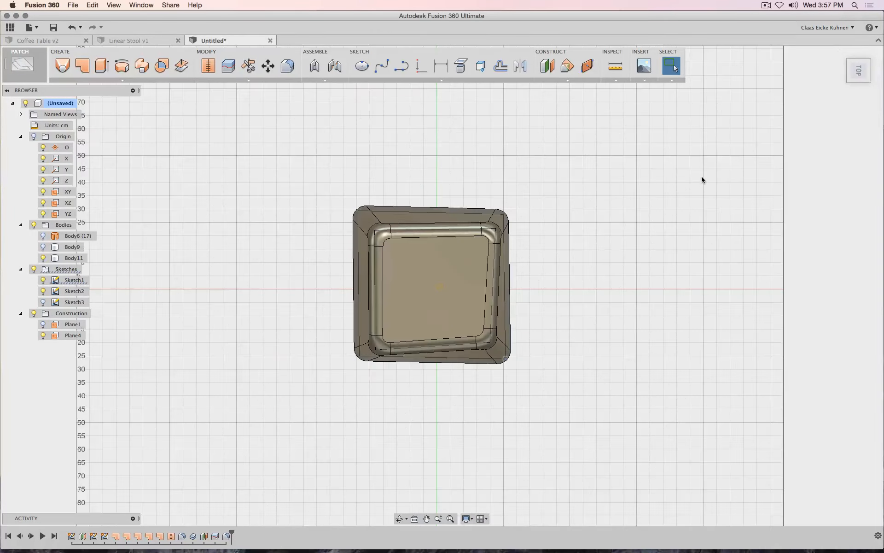